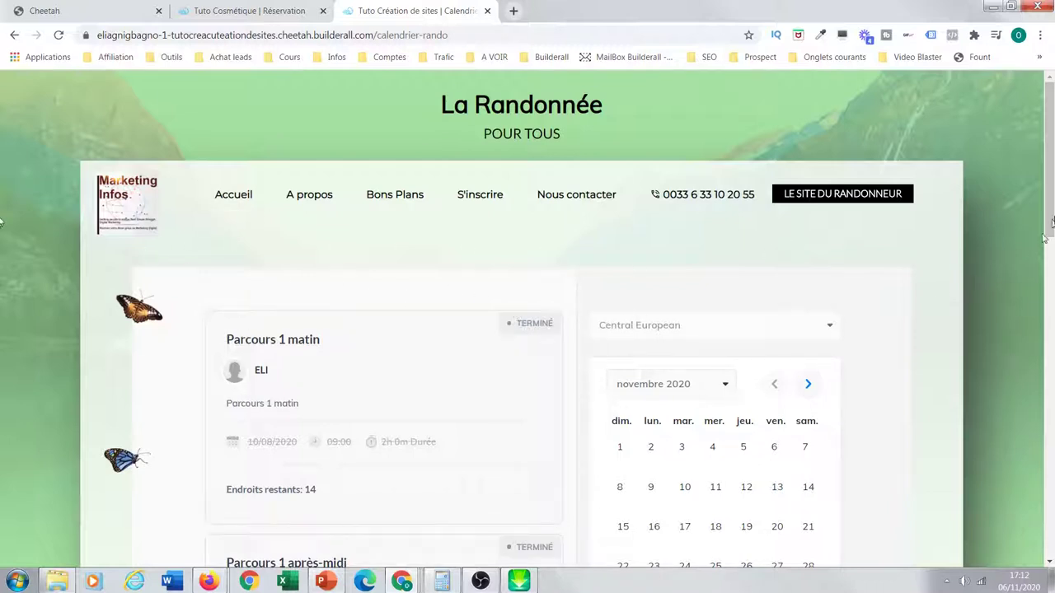
# Switch from the hiking calendar page to the Tuto Cosmétique site editor and open its Réservation tool
pyautogui.scroll(-2, 1051, 216)
pyautogui.scroll(1, 400, 178)
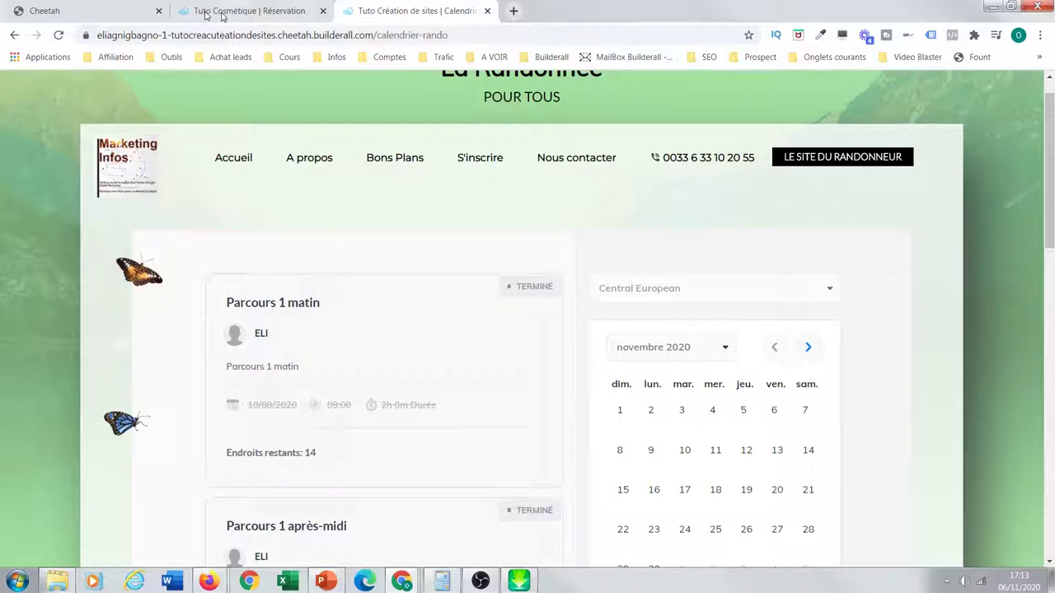
pyautogui.click(107, 14)
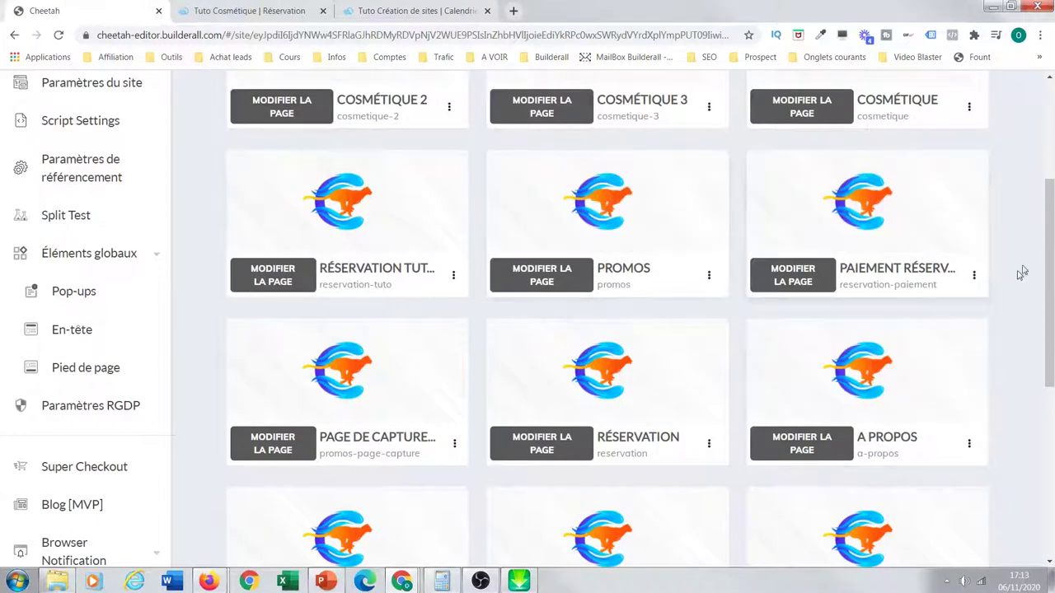
pyautogui.moveTo(1048, 270); pyautogui.dragTo(1041, 193)
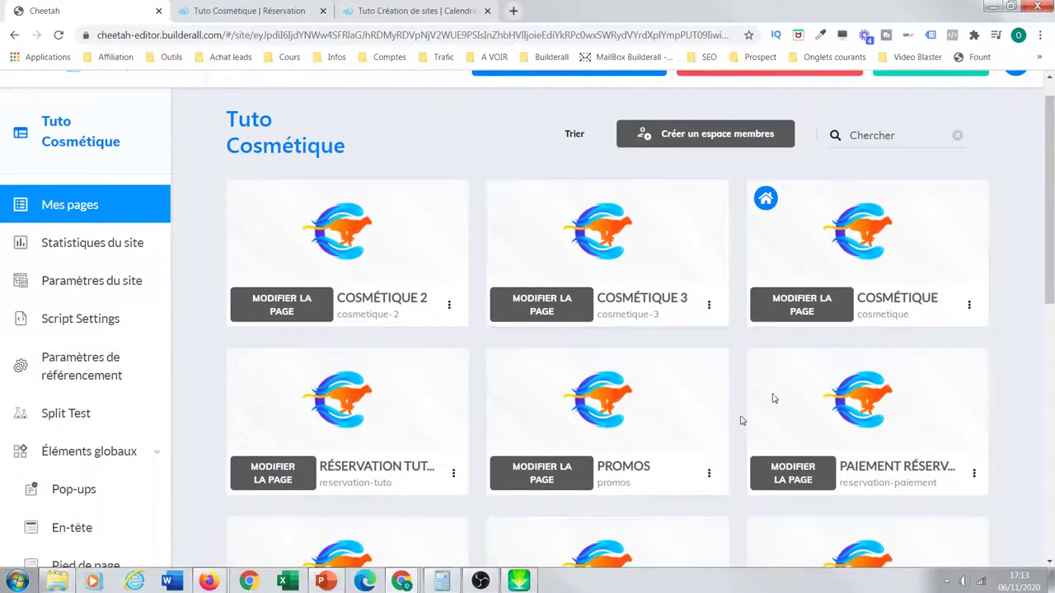
pyautogui.moveTo(1049, 223); pyautogui.dragTo(1050, 486)
pyautogui.moveTo(1049, 437); pyautogui.dragTo(1041, 379)
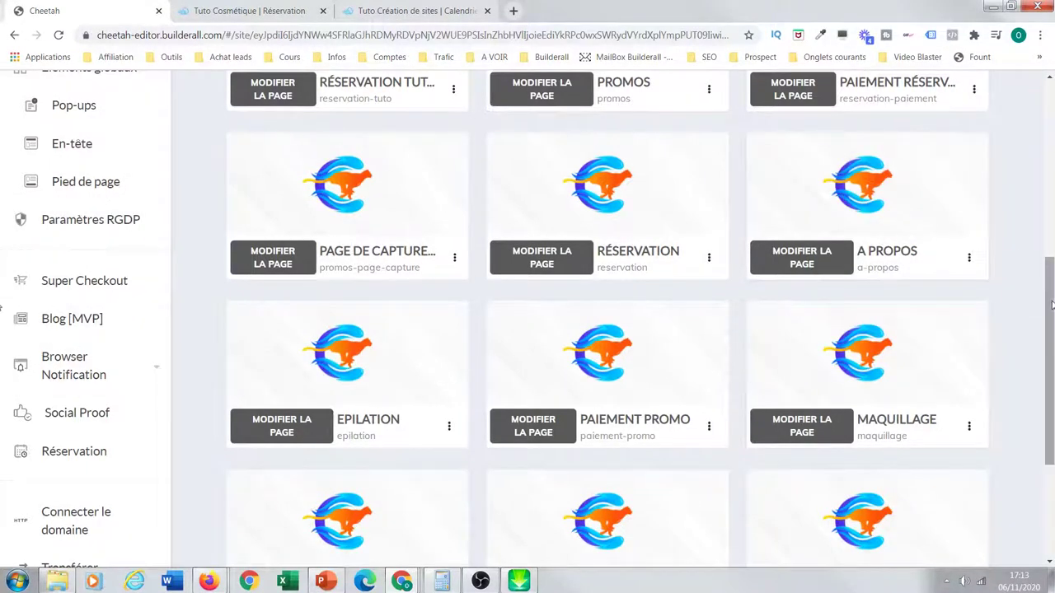
pyautogui.moveTo(1045, 296); pyautogui.dragTo(1045, 176)
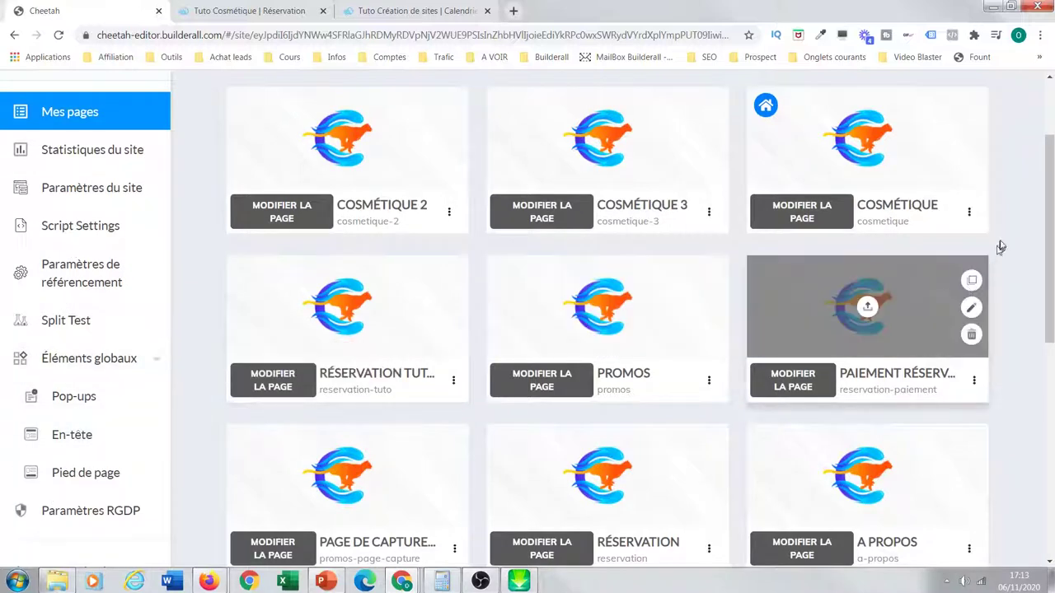
pyautogui.moveTo(1050, 234); pyautogui.dragTo(1037, 357)
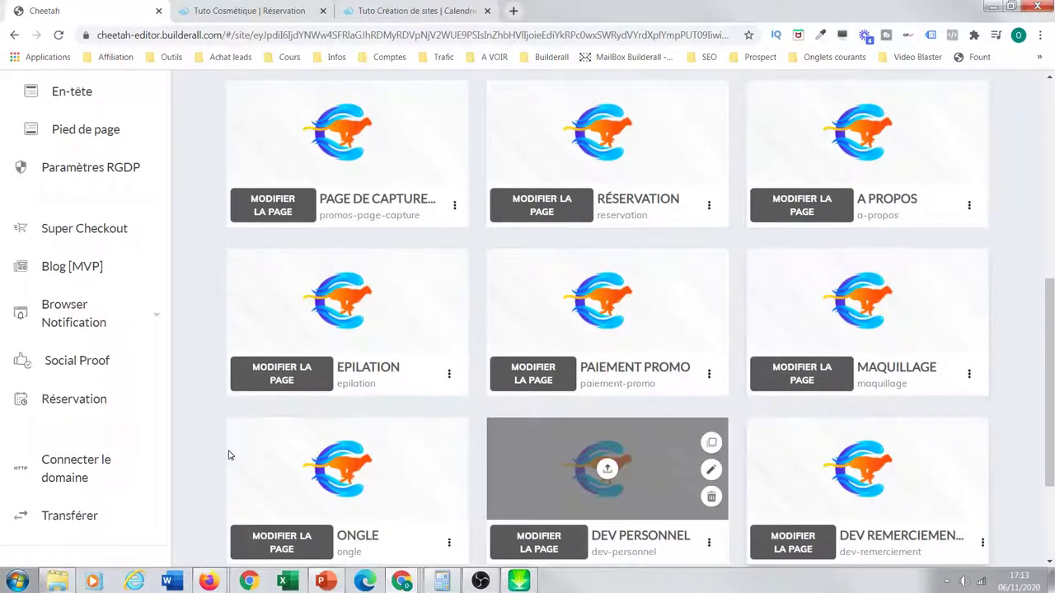
pyautogui.click(65, 408)
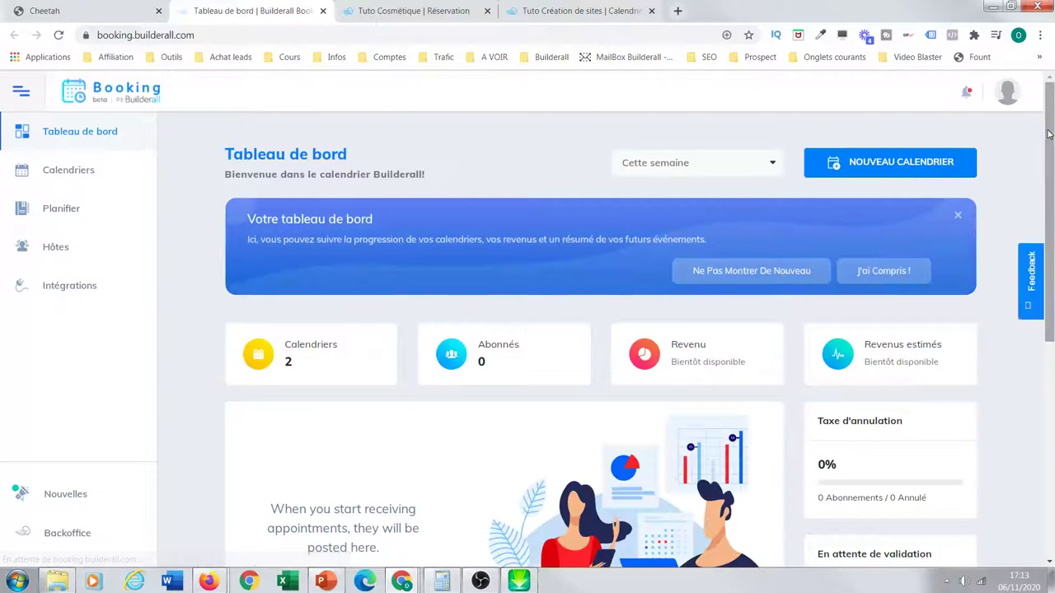
# Look over the booking dashboard and the list of existing calendars, returning to the dashboard
pyautogui.scroll(-2, 607, 196)
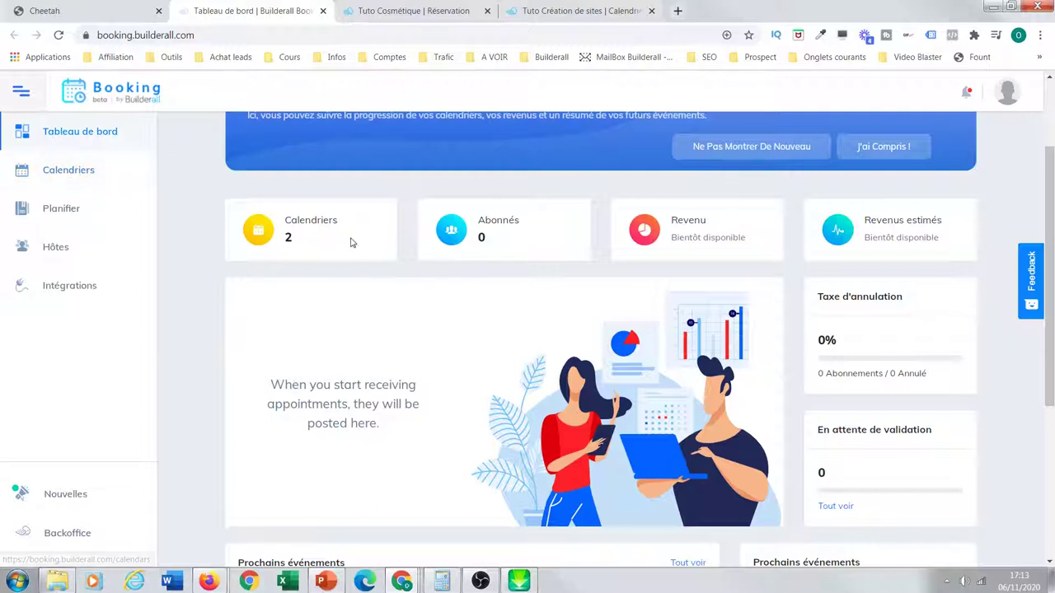
pyautogui.click(91, 177)
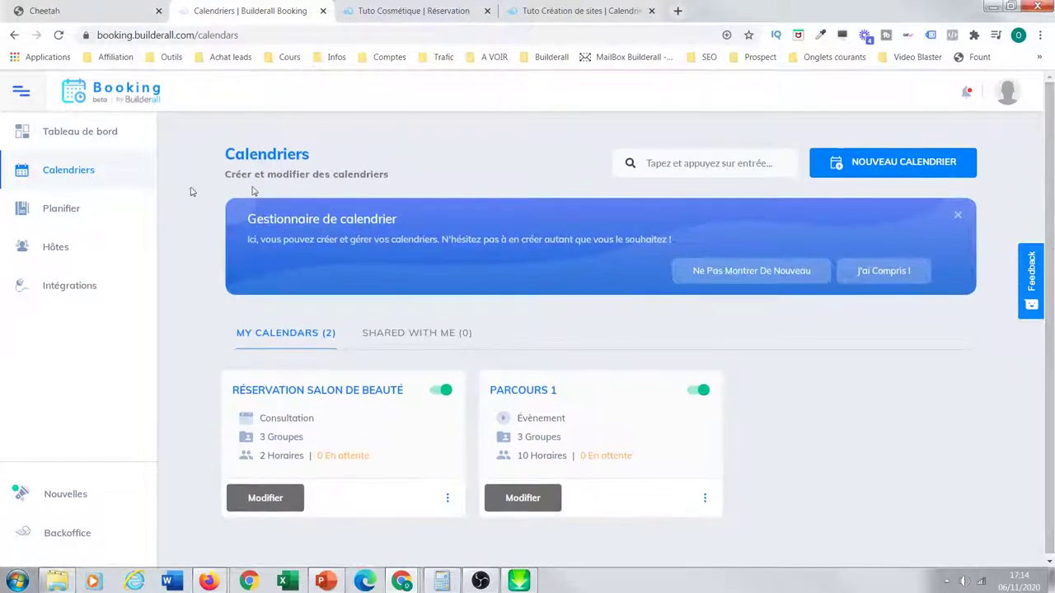
pyautogui.click(102, 138)
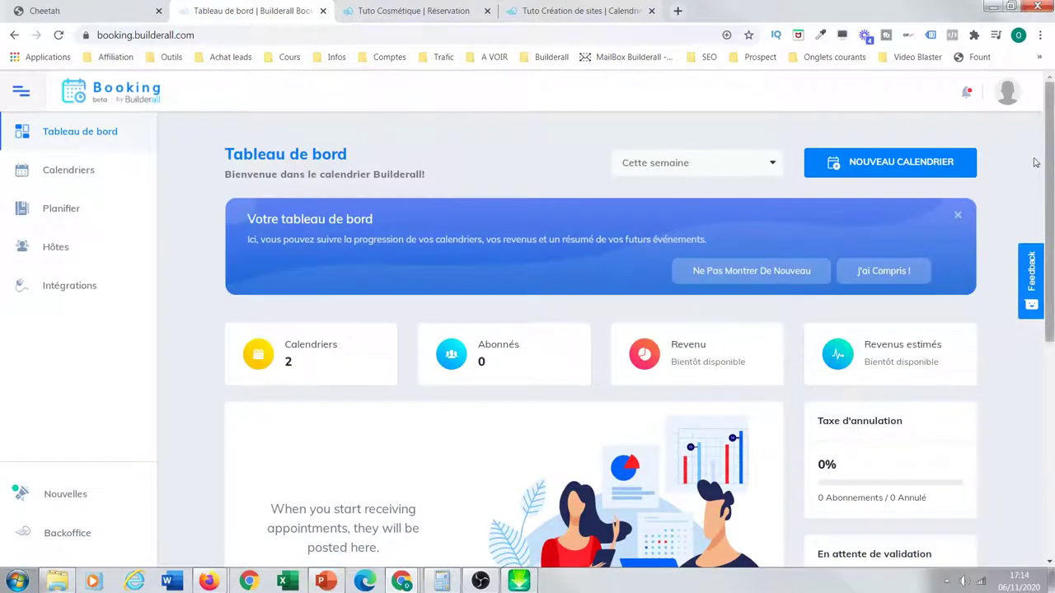
# Examine the dashboard's statistics and upcoming events, as well as the appointment schedule page with its filters
pyautogui.scroll(-3, 1049, 144)
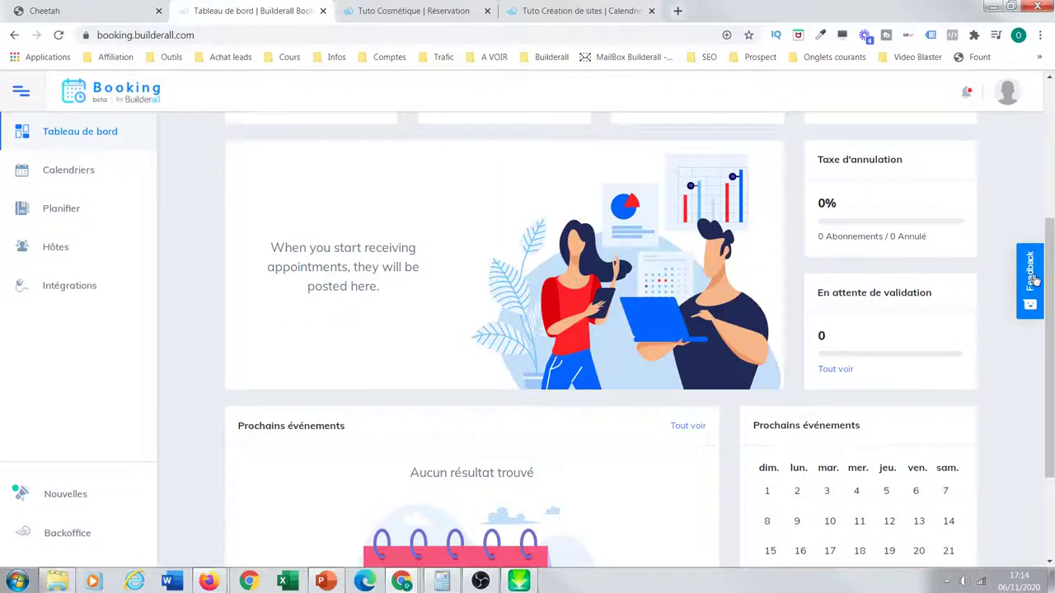
pyautogui.scroll(-2, 1048, 284)
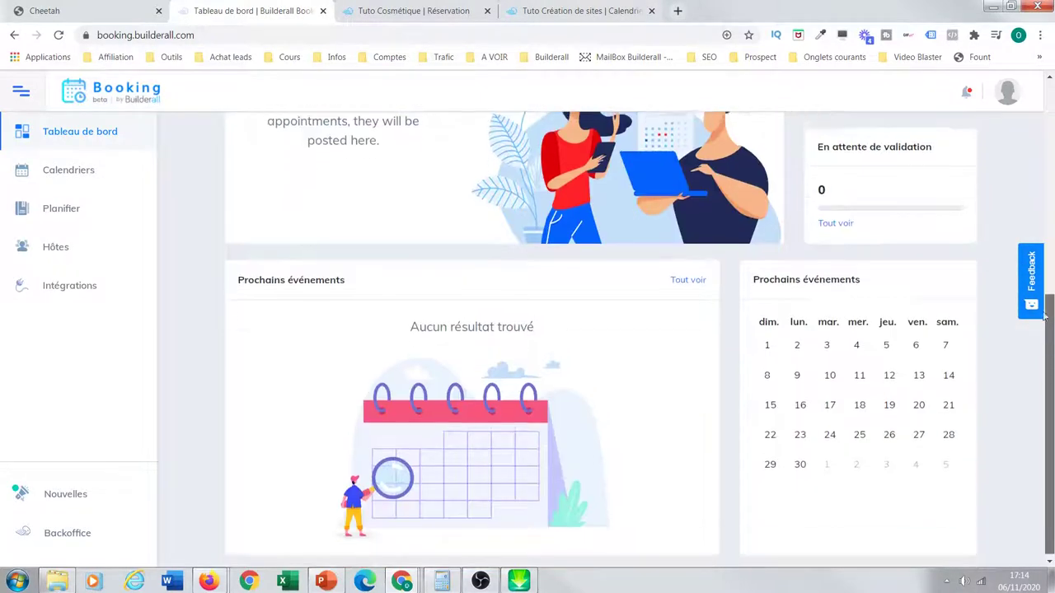
pyautogui.scroll(2, 1043, 229)
pyautogui.moveTo(1042, 229); pyautogui.dragTo(2, 128)
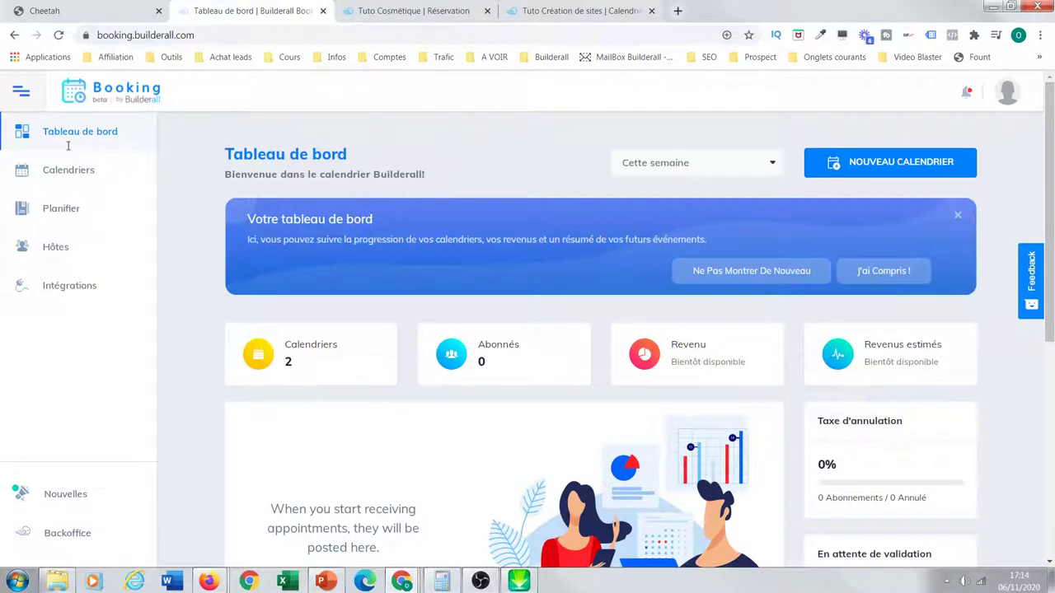
pyautogui.scroll(-3, 697, 178)
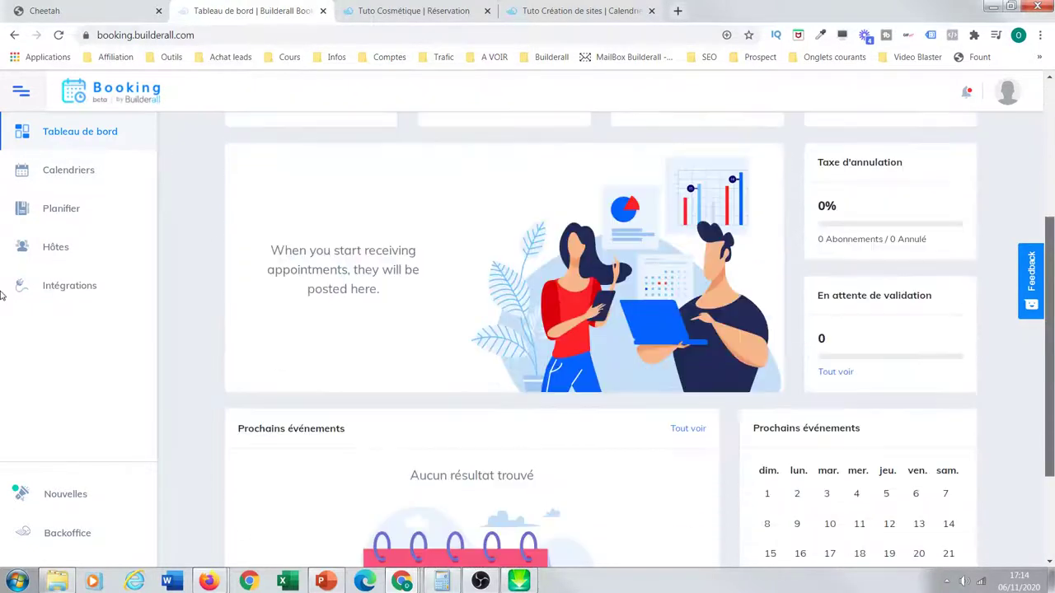
pyautogui.scroll(-2, 1048, 264)
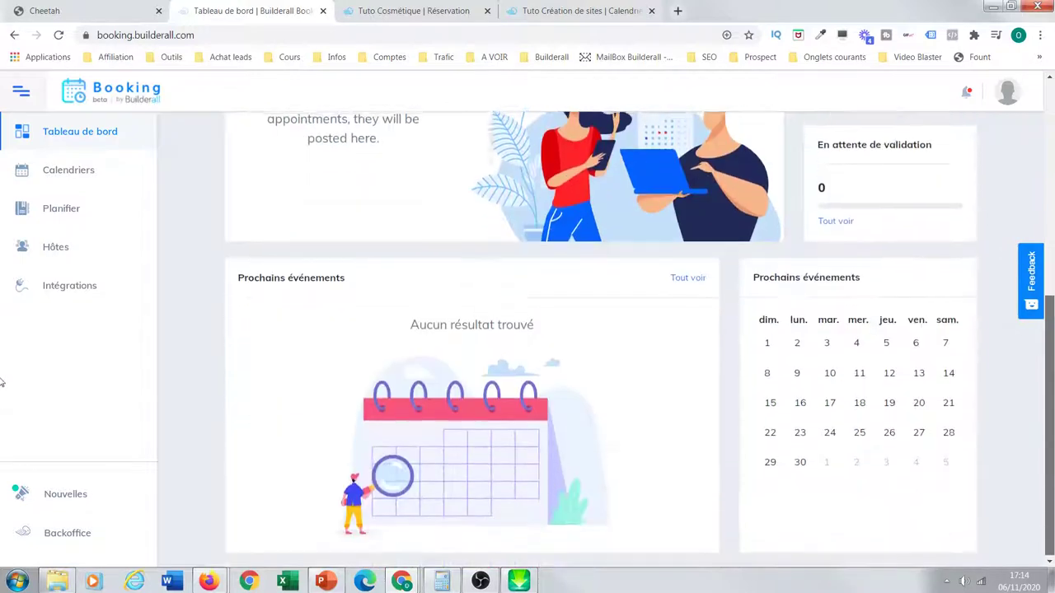
pyautogui.scroll(5, 1052, 333)
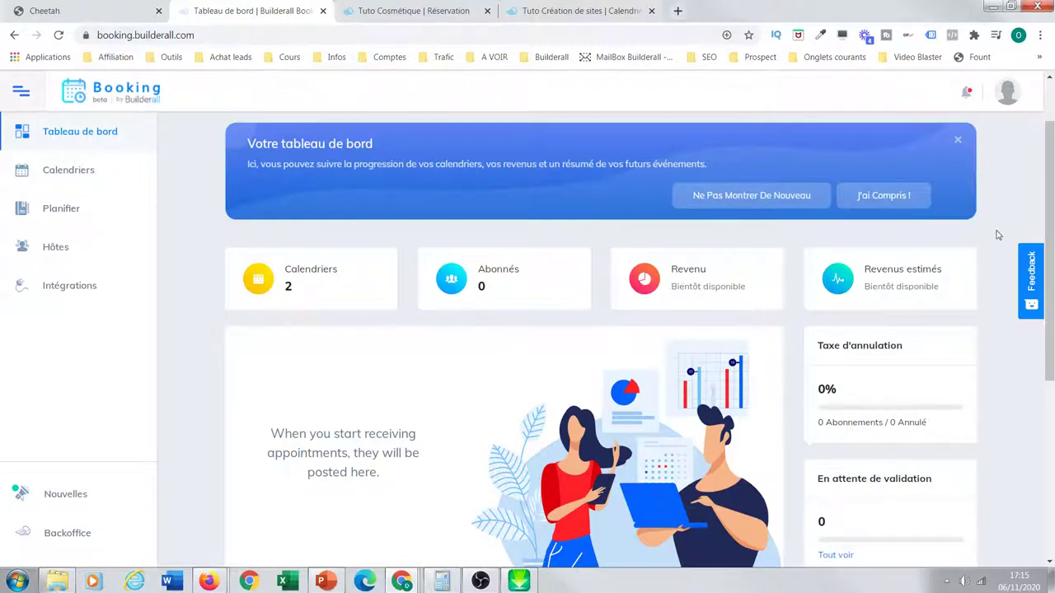
pyautogui.scroll(-1, 1051, 192)
pyautogui.scroll(2, 843, 266)
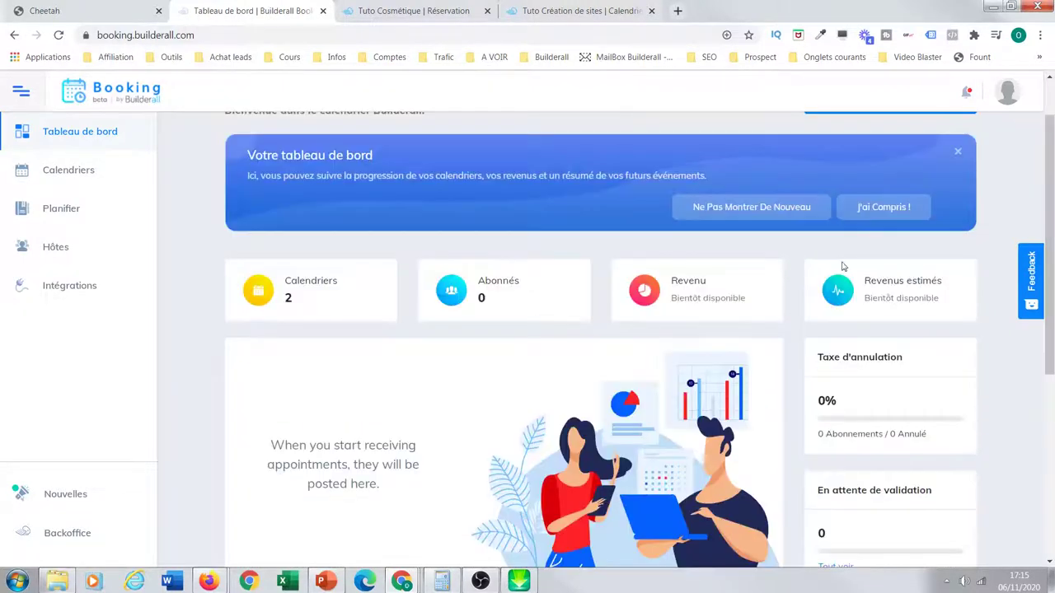
pyautogui.click(71, 208)
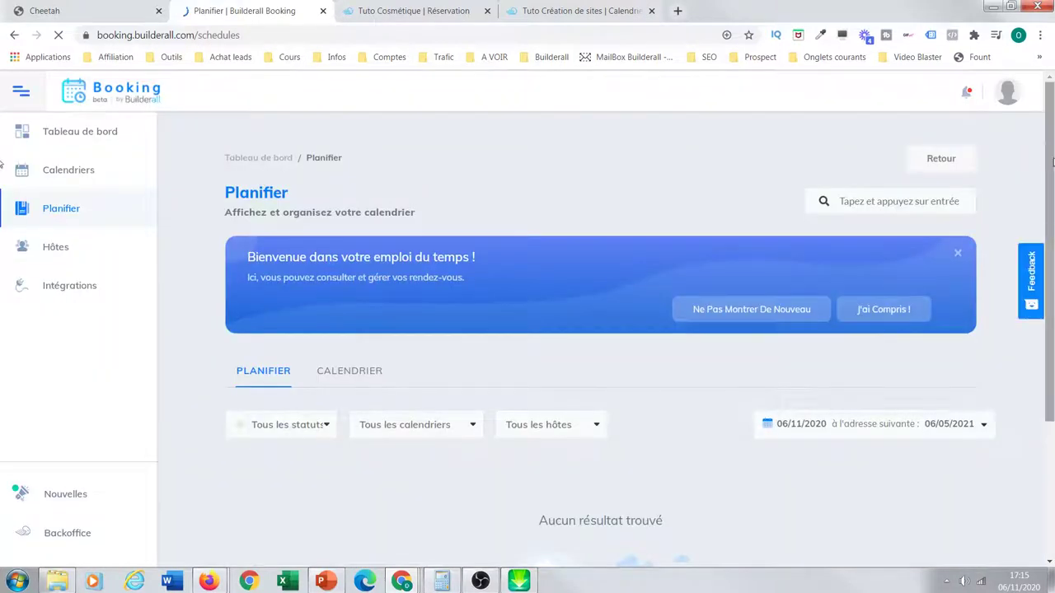
pyautogui.moveTo(1053, 161); pyautogui.dragTo(1045, 141)
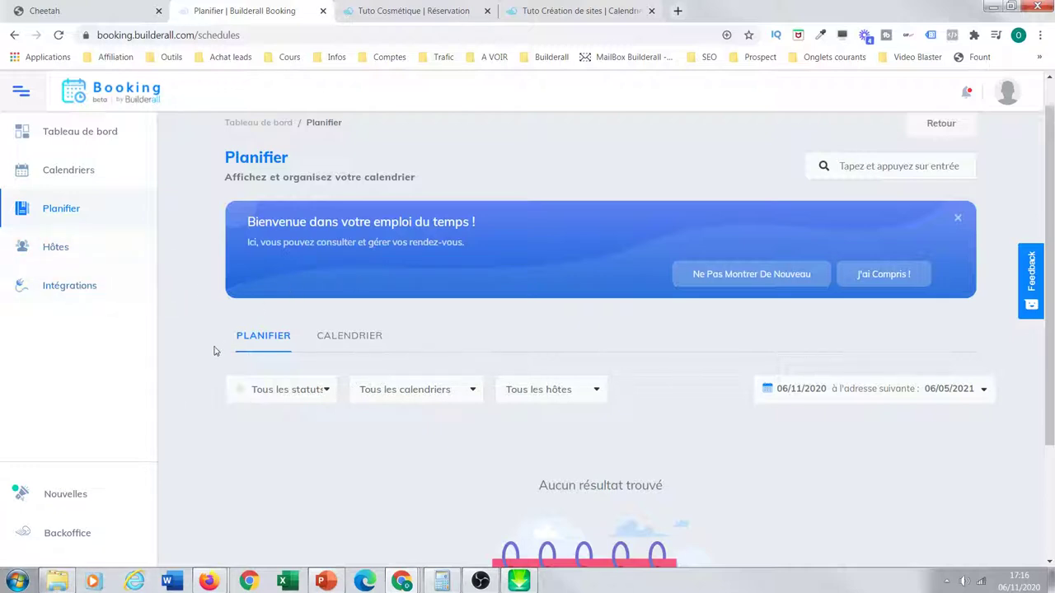
# Return to the list of calendars and start creating a new calendar
pyautogui.click(69, 173)
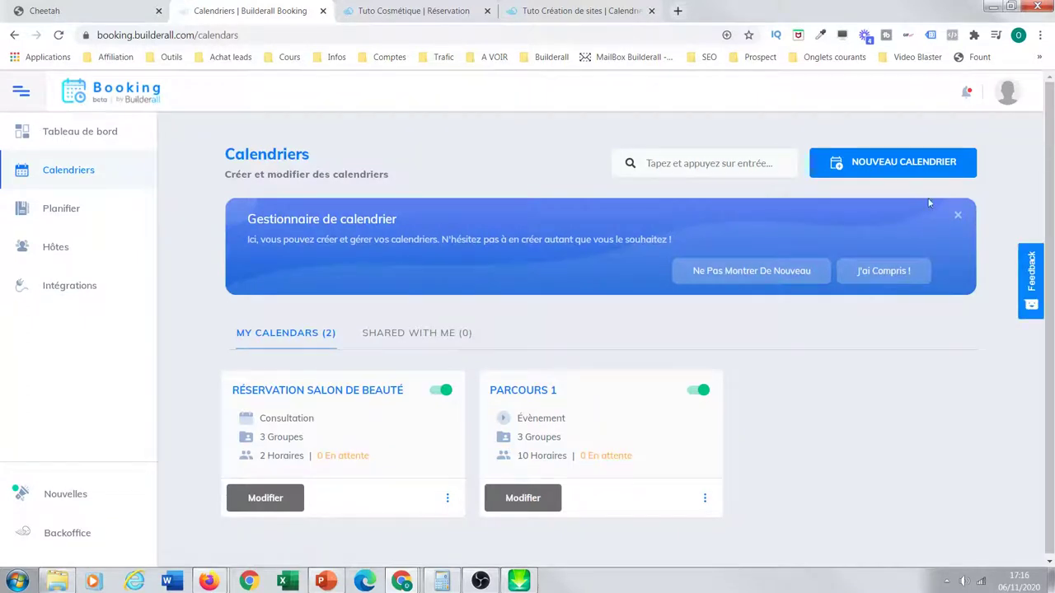
pyautogui.scroll(-1, 1051, 140)
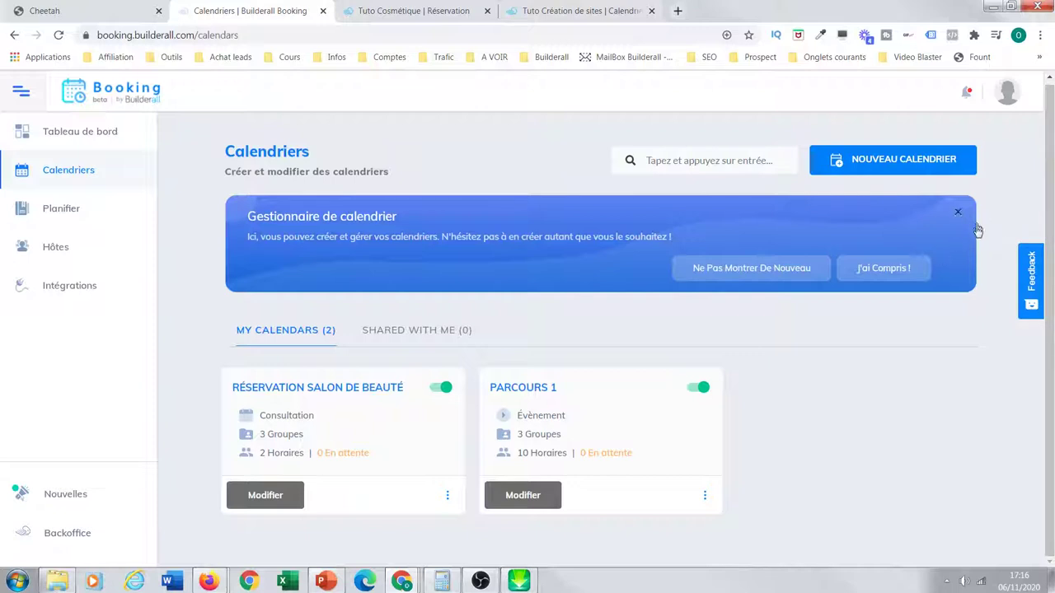
pyautogui.click(902, 163)
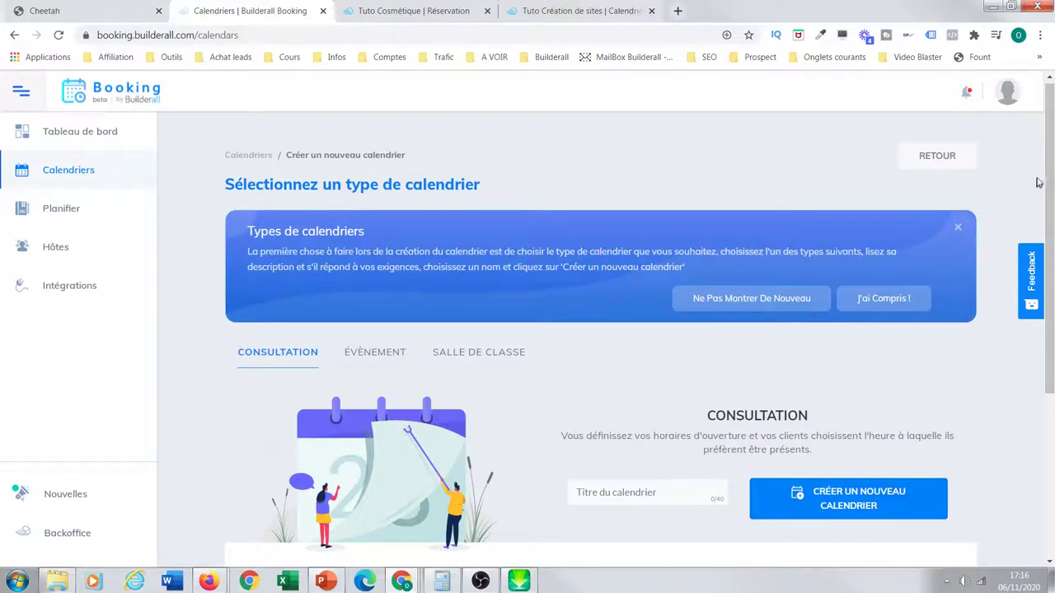
# Compare the usage examples and features of the Consultation, Évènement and Salle de classe calendar types
pyautogui.moveTo(1048, 183); pyautogui.dragTo(1044, 288)
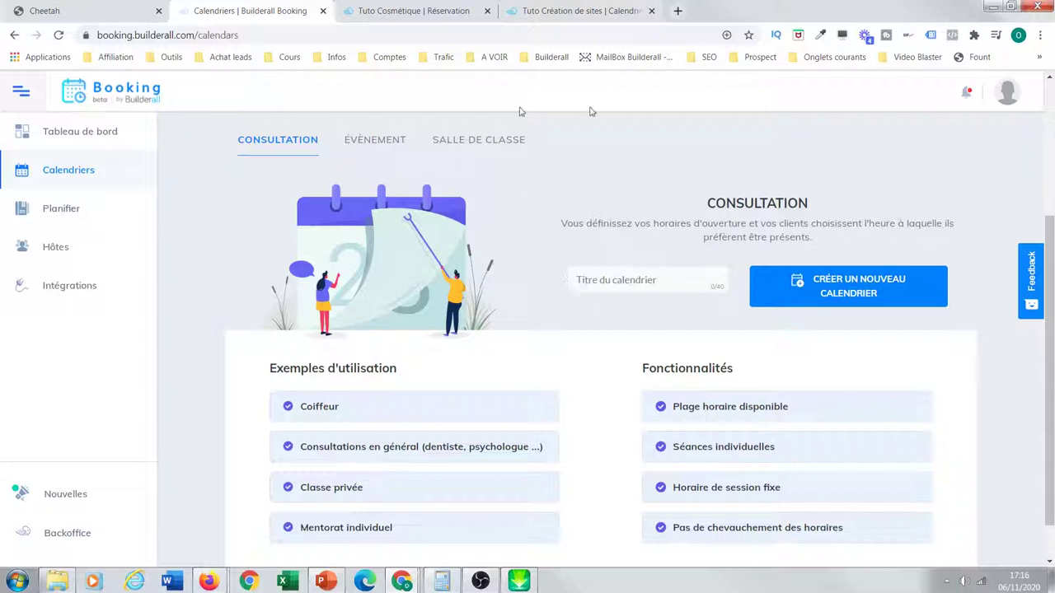
pyautogui.click(379, 145)
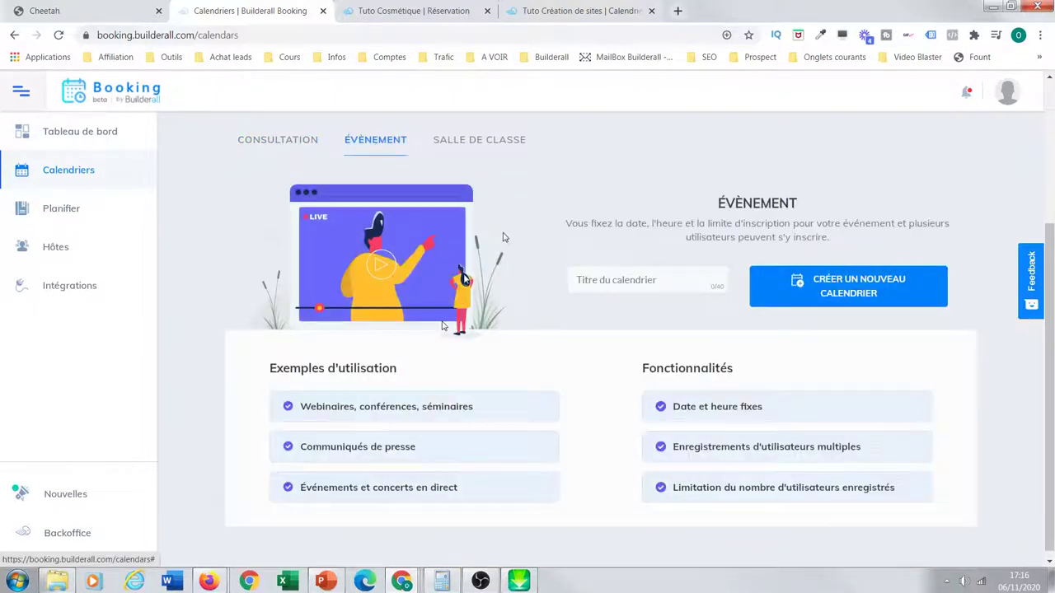
pyautogui.click(491, 152)
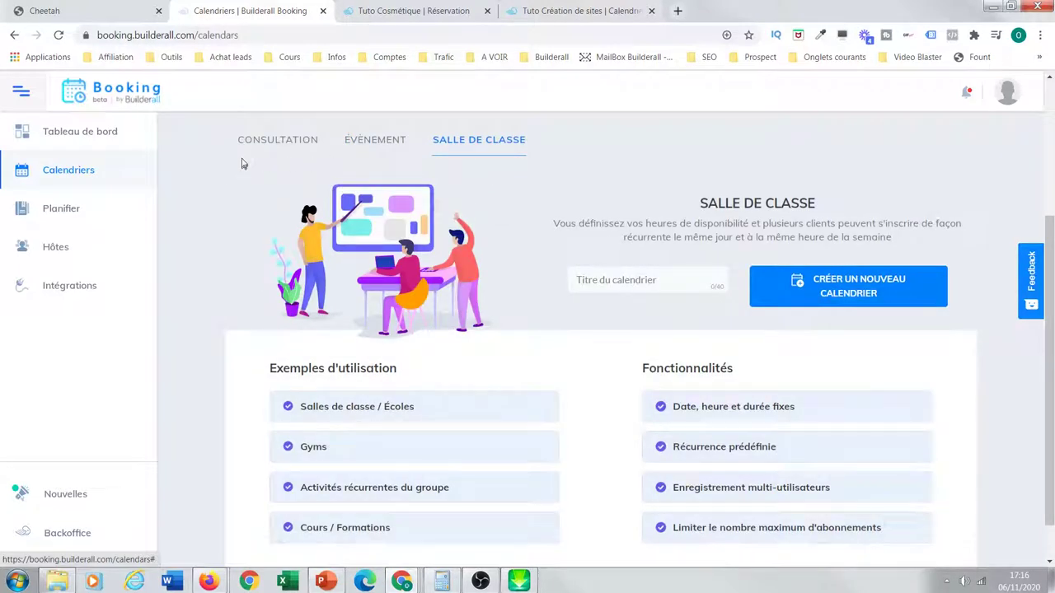
# Create a new calendar of the Consultation type with the title "Live vendredi"
pyautogui.click(265, 147)
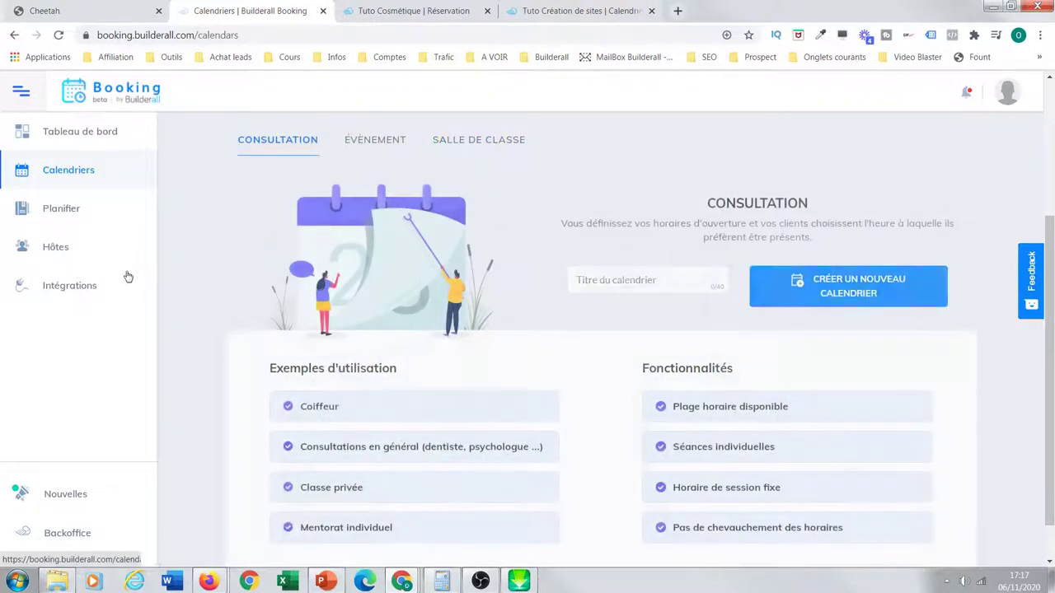
pyautogui.moveTo(1050, 239); pyautogui.dragTo(1050, 271)
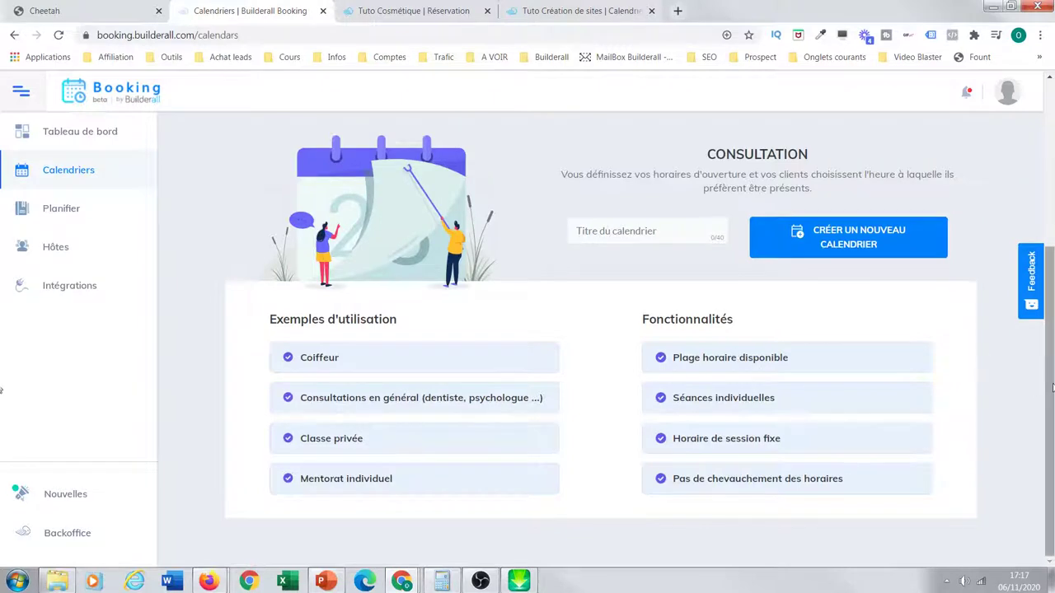
pyautogui.scroll(2, 1018, 314)
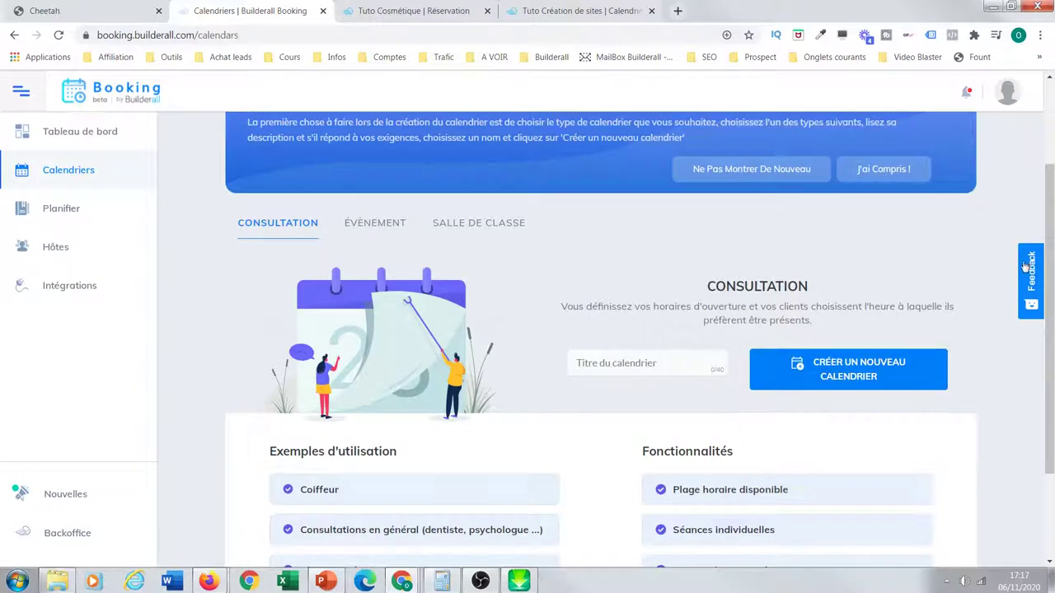
pyautogui.scroll(-1, 1050, 218)
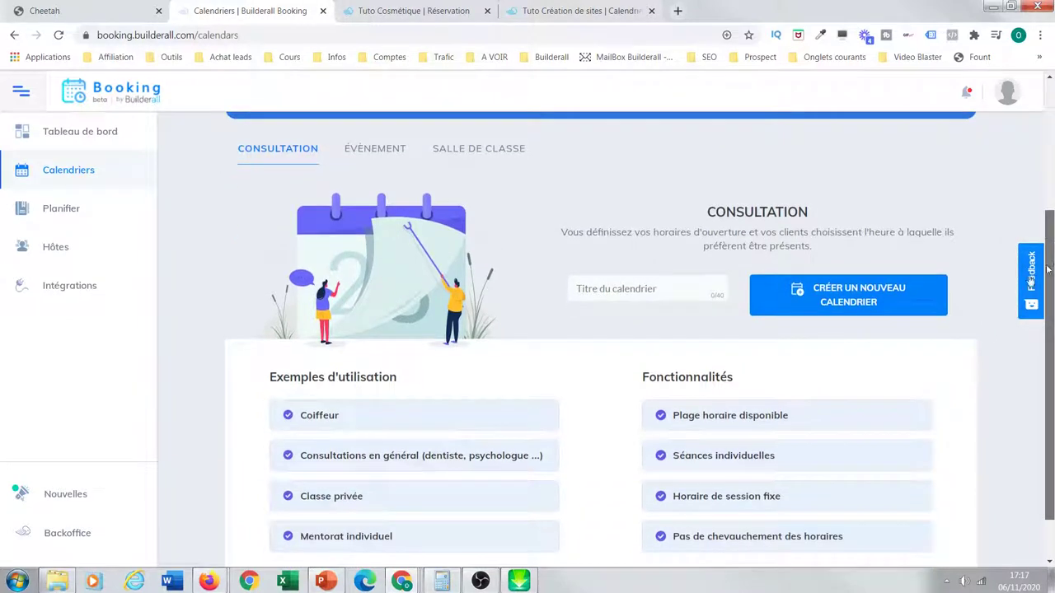
pyautogui.click(633, 288)
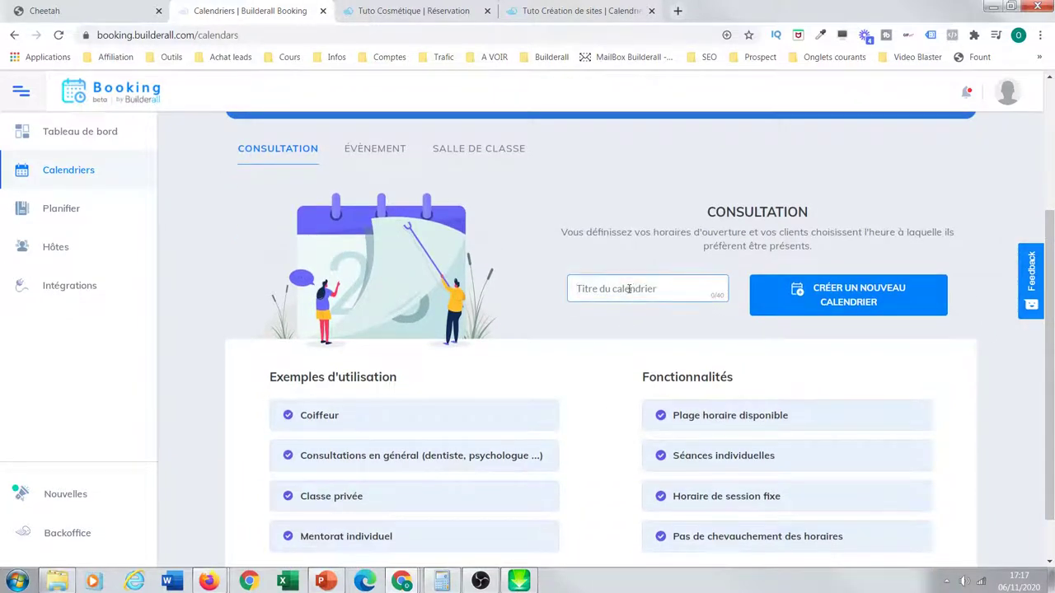
pyautogui.write('Live vendredi')
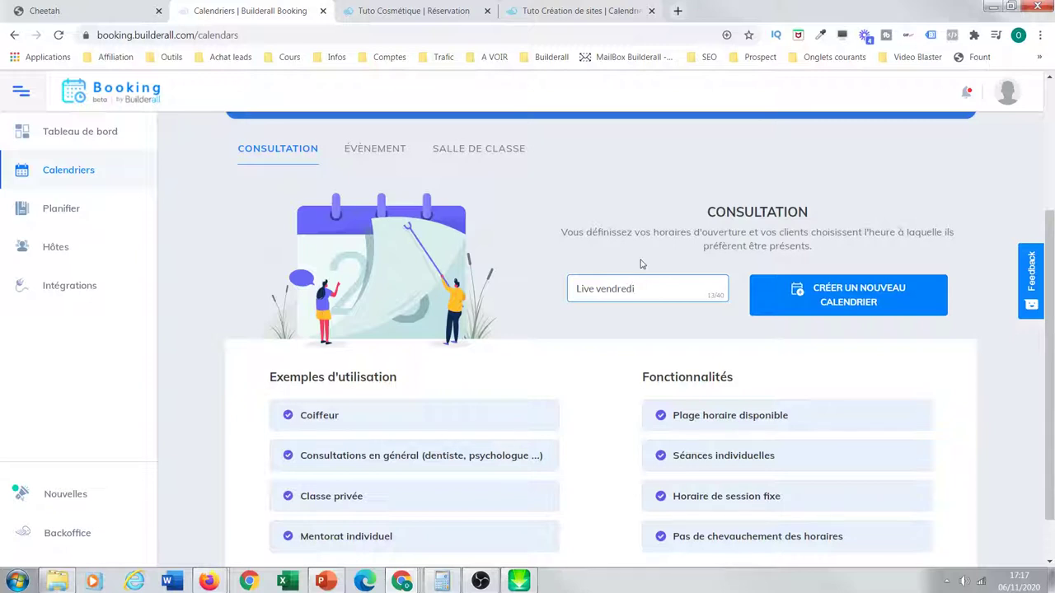
pyautogui.click(847, 305)
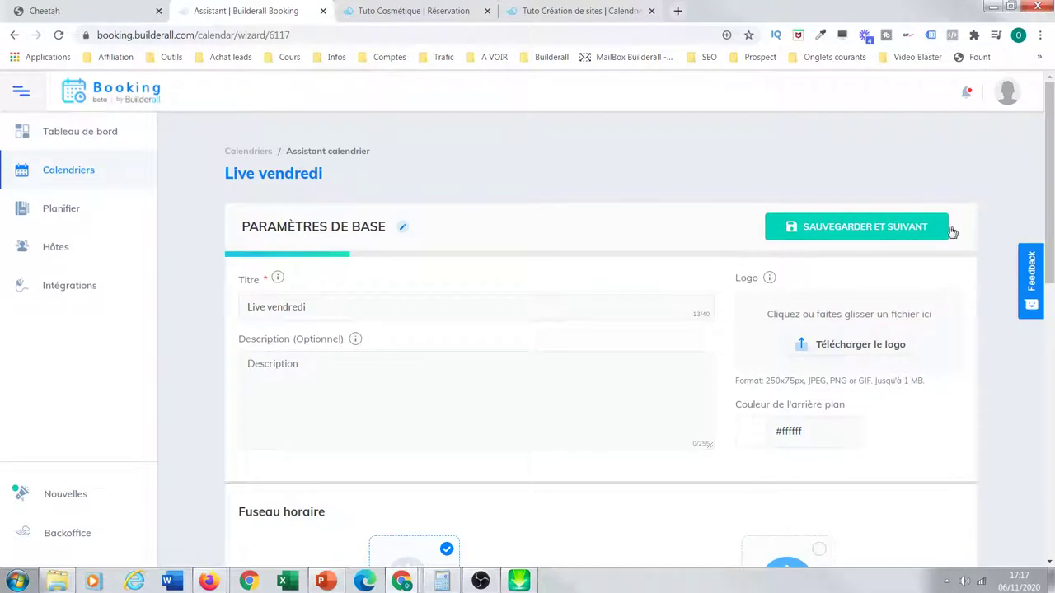
# Review the new calendar's basic settings, including its title, description, logo, background colour and time zone options
pyautogui.moveTo(1049, 208); pyautogui.dragTo(1049, 209)
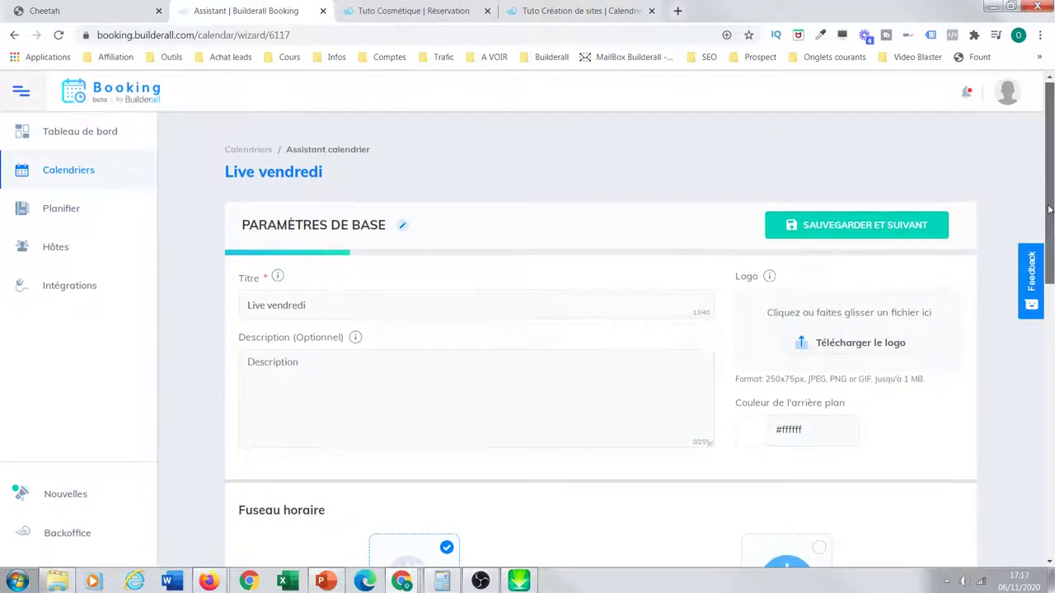
pyautogui.scroll(-1, 1050, 209)
pyautogui.scroll(-1, 1051, 201)
pyautogui.scroll(-1, 1051, 201)
pyautogui.scroll(2, 1050, 188)
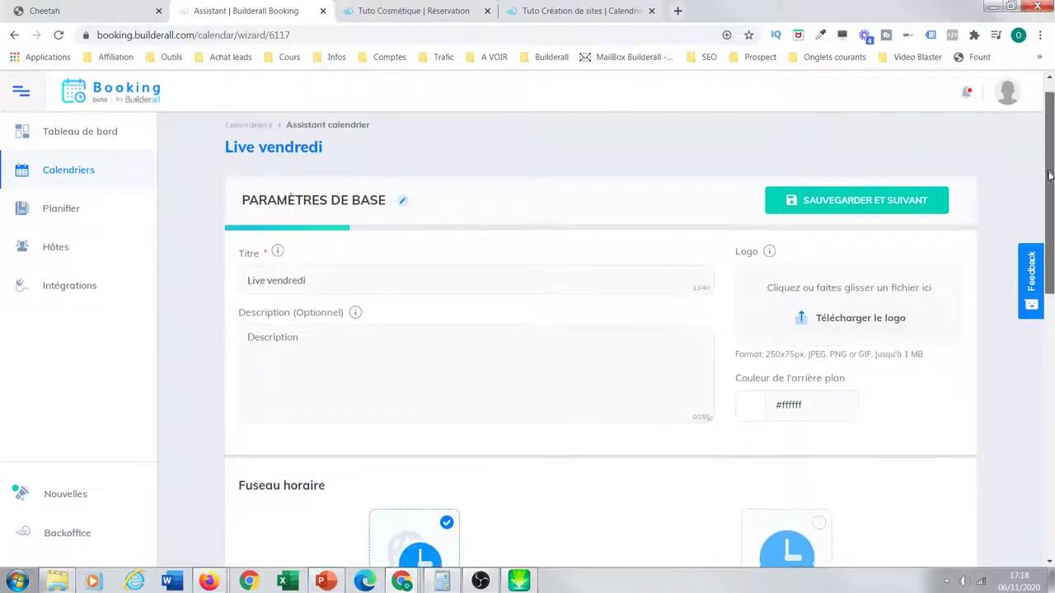
pyautogui.scroll(-1, 1049, 175)
pyautogui.scroll(1, 1048, 165)
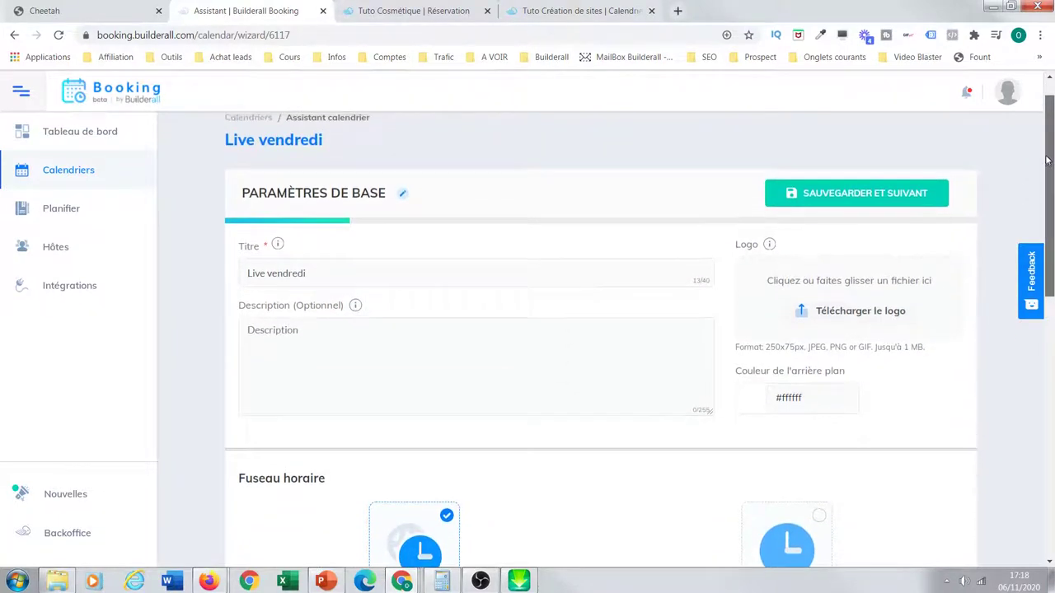
pyautogui.scroll(-1, 1048, 164)
pyautogui.scroll(2, 1047, 169)
pyautogui.scroll(-1, 1046, 163)
pyautogui.scroll(1, 1045, 158)
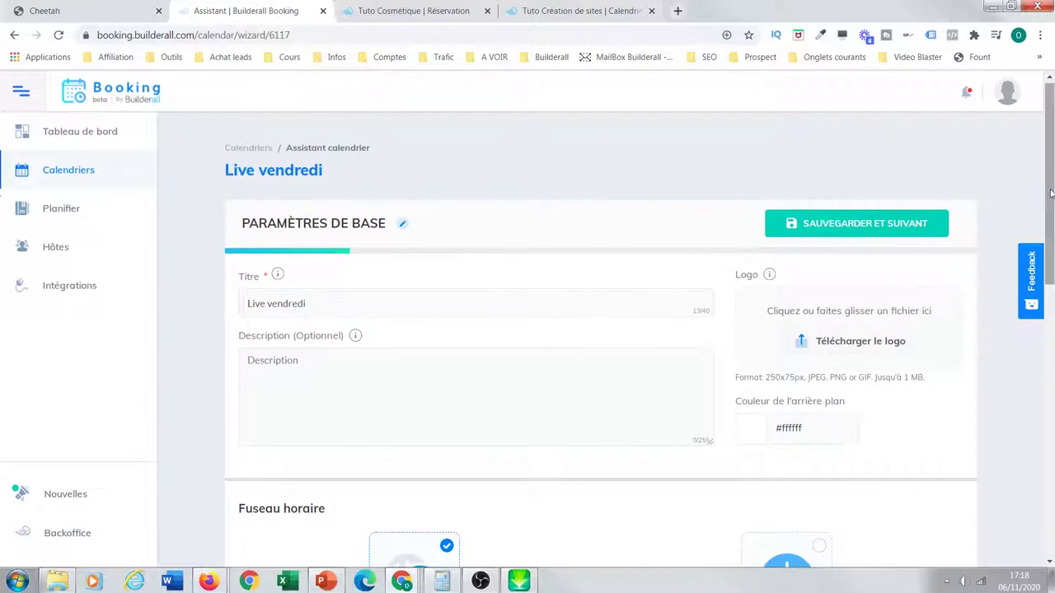
pyautogui.scroll(-1, 1051, 202)
pyautogui.scroll(-3, 1050, 203)
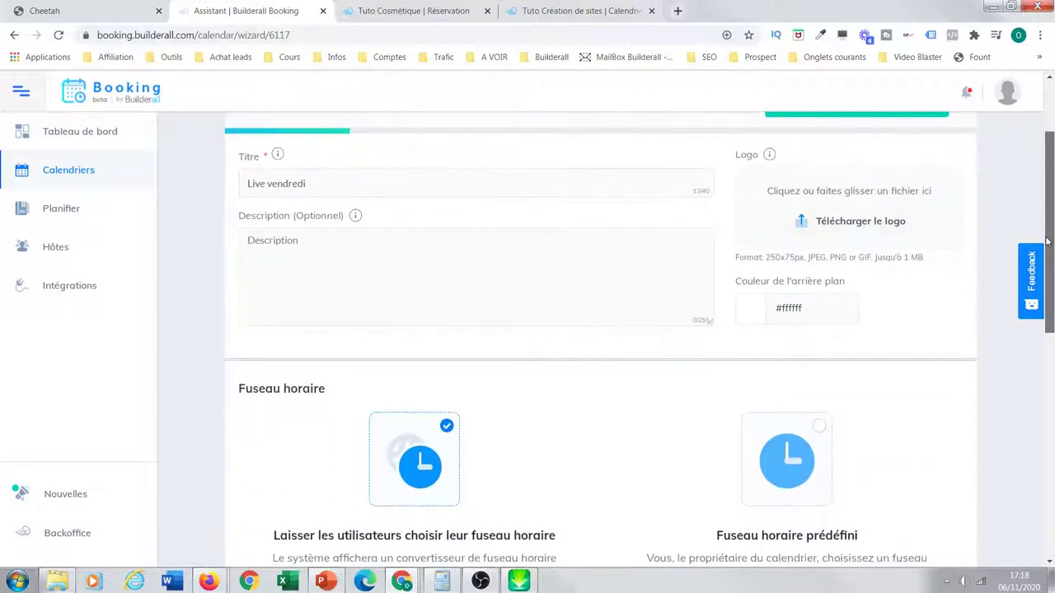
pyautogui.scroll(1, 1049, 240)
pyautogui.scroll(-1, 1049, 240)
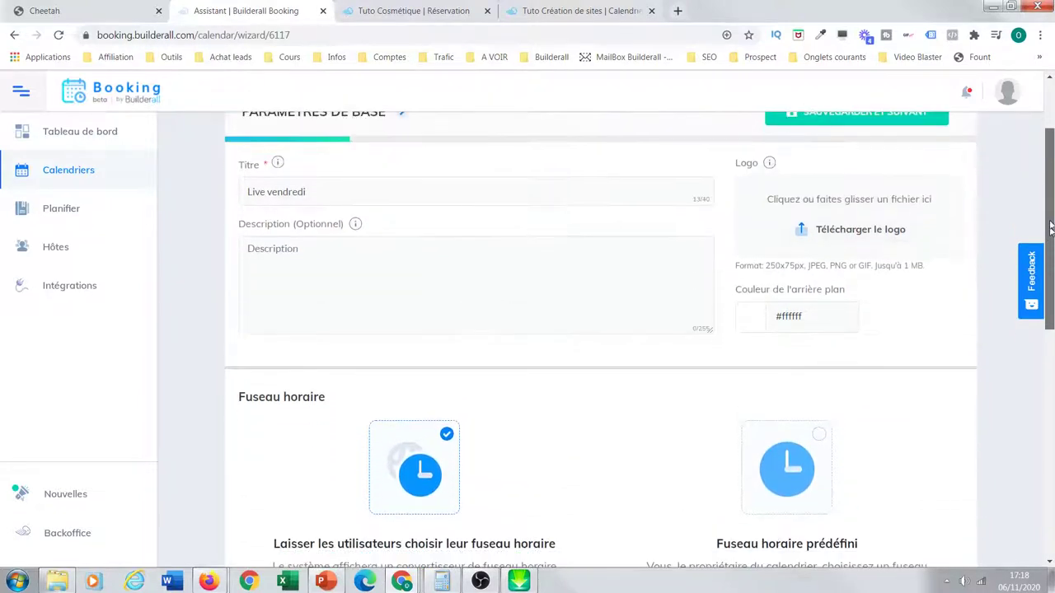
pyautogui.scroll(1, 1051, 227)
pyautogui.scroll(-1, 1051, 221)
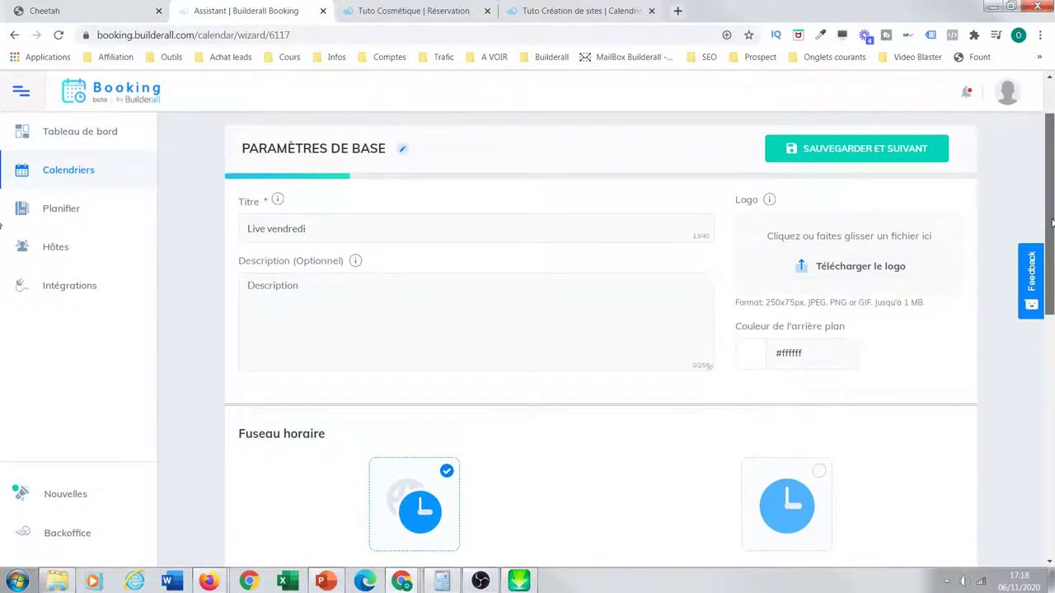
pyautogui.moveTo(1051, 223); pyautogui.dragTo(1051, 221)
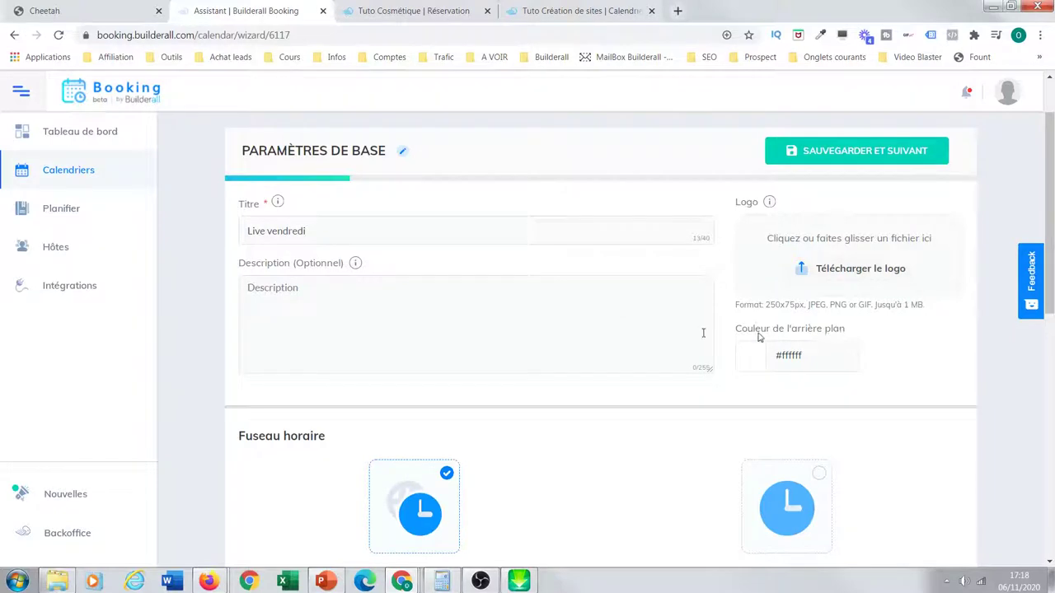
# Enter "Live de présentation calendrier" as the calendar's description in the basic settings
pyautogui.click(405, 291)
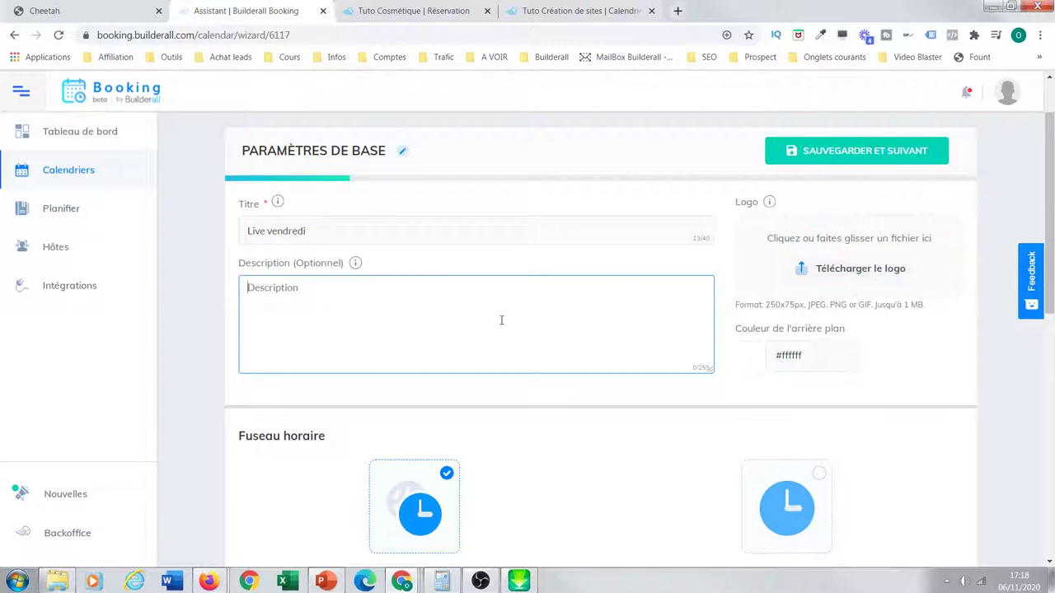
pyautogui.write('Live de présentation calendr')
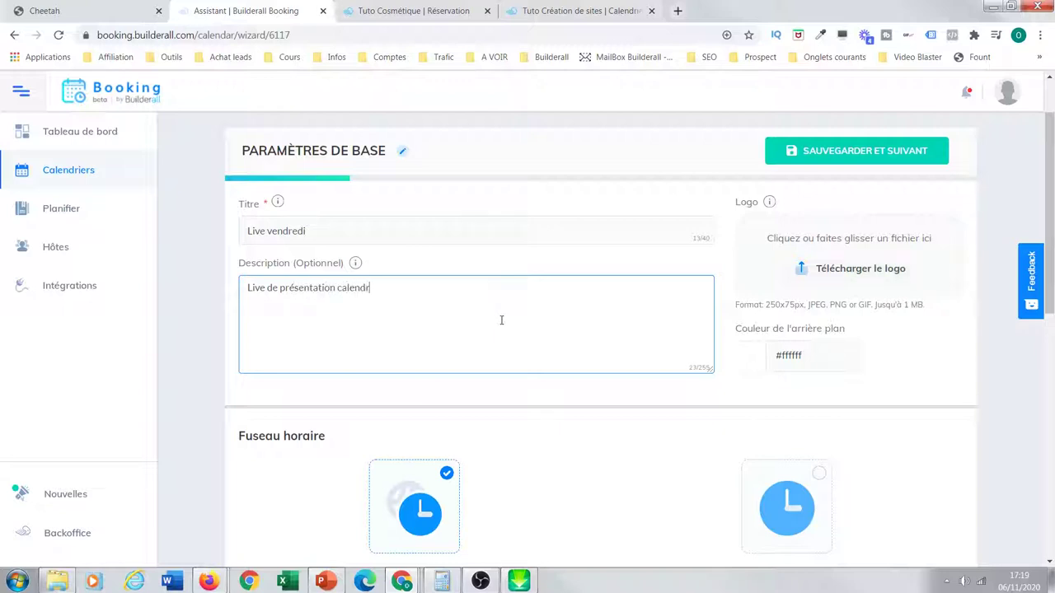
pyautogui.write('ier')
# Switch the calendar to a predefined time zone (Fuseau horaire prédéfini) and choose Central European
pyautogui.moveTo(1051, 221); pyautogui.dragTo(1050, 224)
pyautogui.scroll(-2, 938, 201)
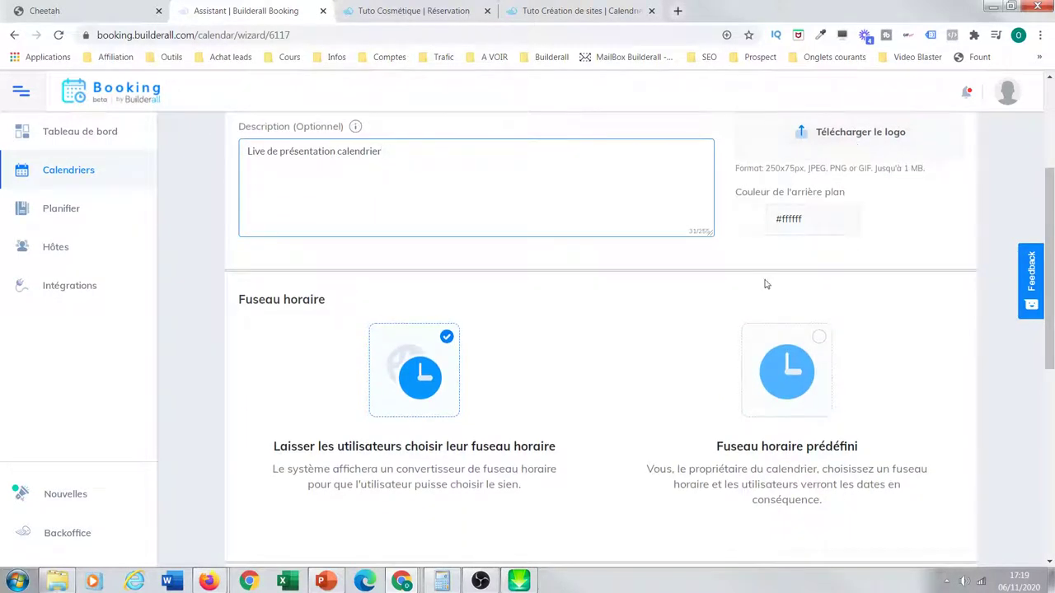
pyautogui.moveTo(1051, 277); pyautogui.dragTo(1051, 323)
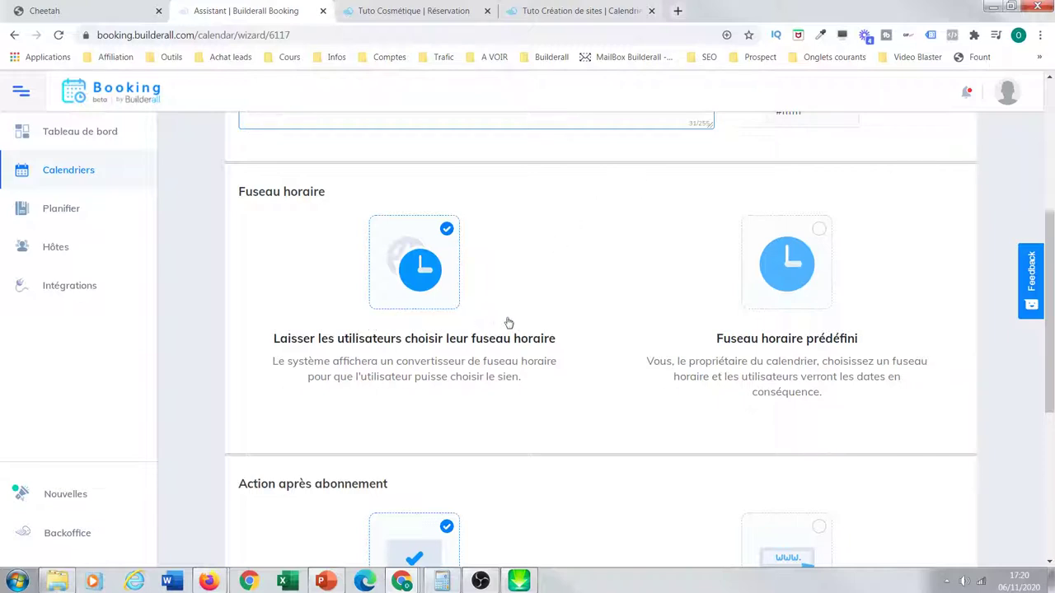
pyautogui.click(787, 300)
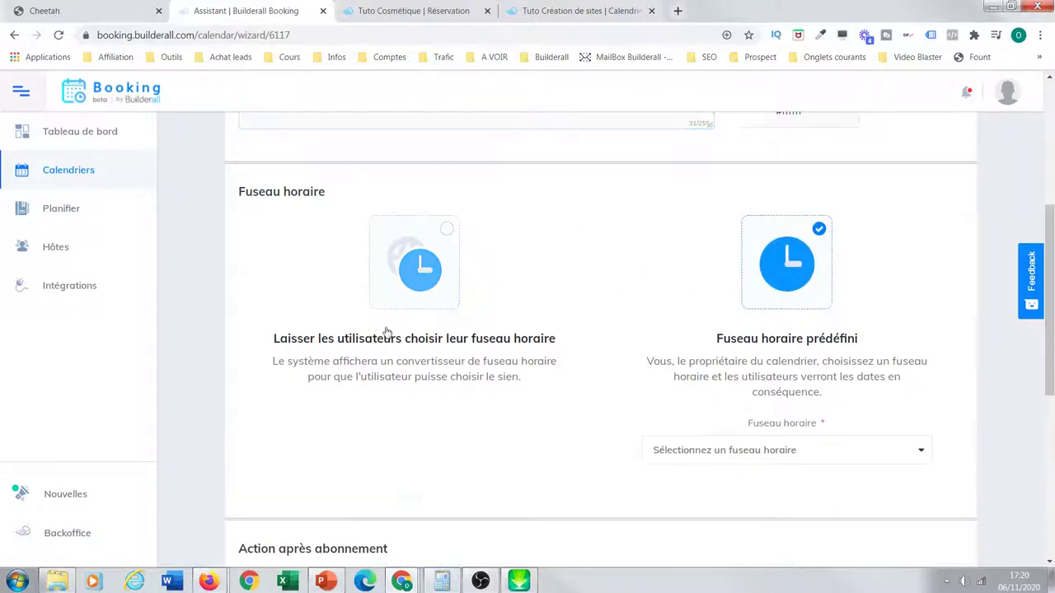
pyautogui.moveTo(1047, 342); pyautogui.dragTo(1046, 395)
pyautogui.click(915, 309)
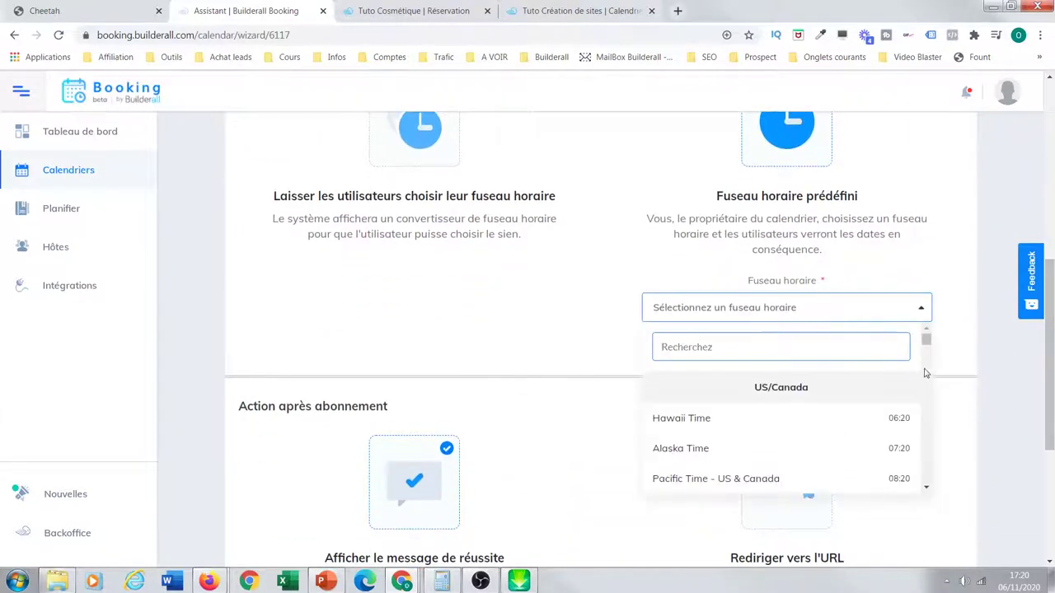
pyautogui.moveTo(926, 338); pyautogui.dragTo(925, 448)
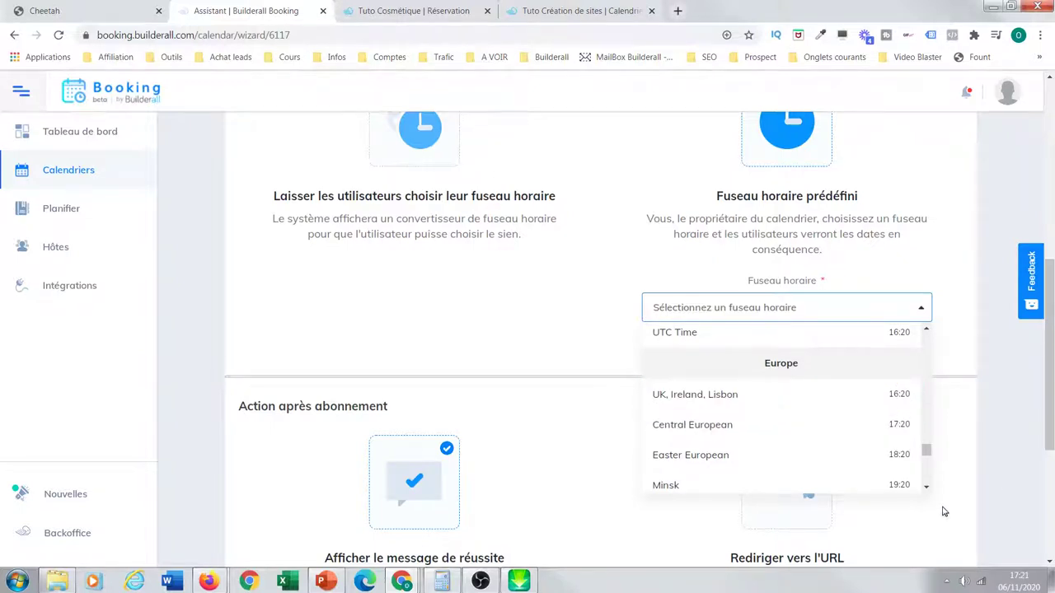
pyautogui.click(706, 427)
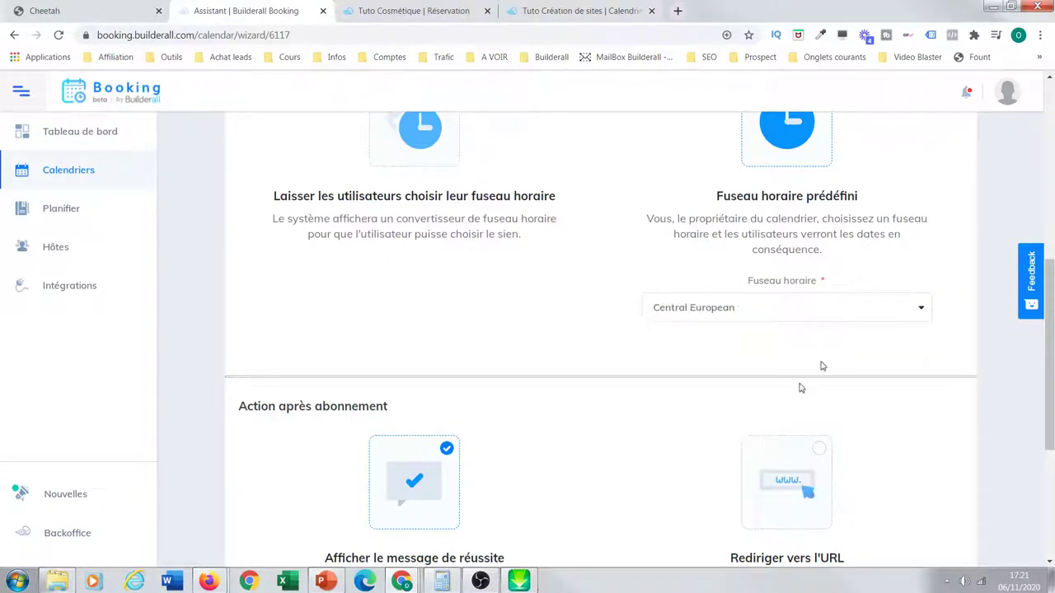
# Check the Central European entry among the European time zones, leaving the selection as it is
pyautogui.moveTo(1050, 341)
pyautogui.mouseDown()
pyautogui.moveTo(1049, 425)
pyautogui.moveTo(1048, 345)
pyautogui.mouseUp()
pyautogui.click(922, 312)
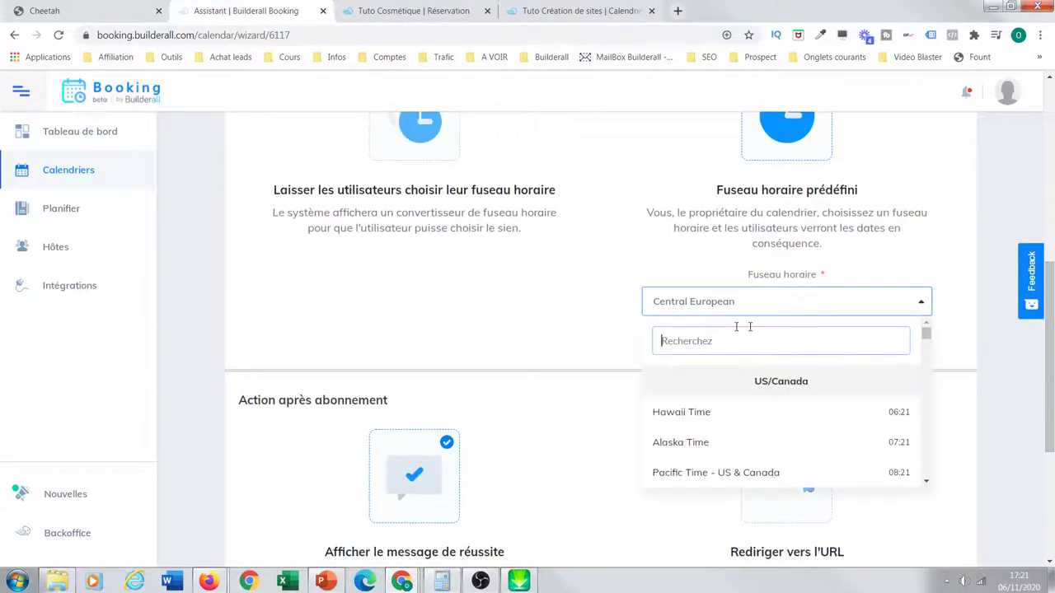
pyautogui.moveTo(925, 333); pyautogui.dragTo(925, 450)
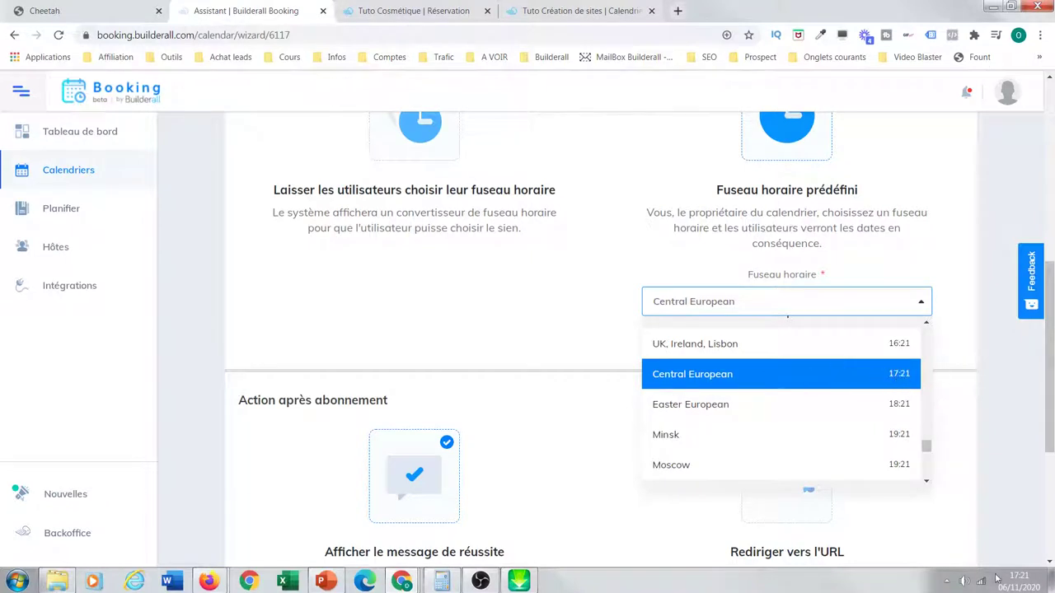
pyautogui.click(998, 380)
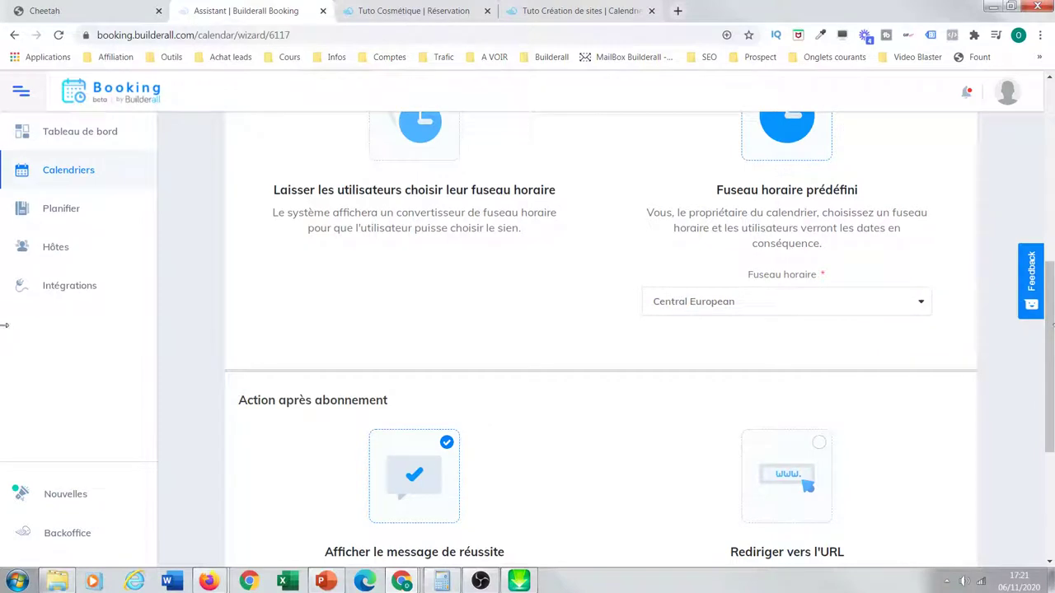
# Keep the success message as the post-subscription action, save the basic settings and continue to the Programmation stage
pyautogui.scroll(-2, 581, 313)
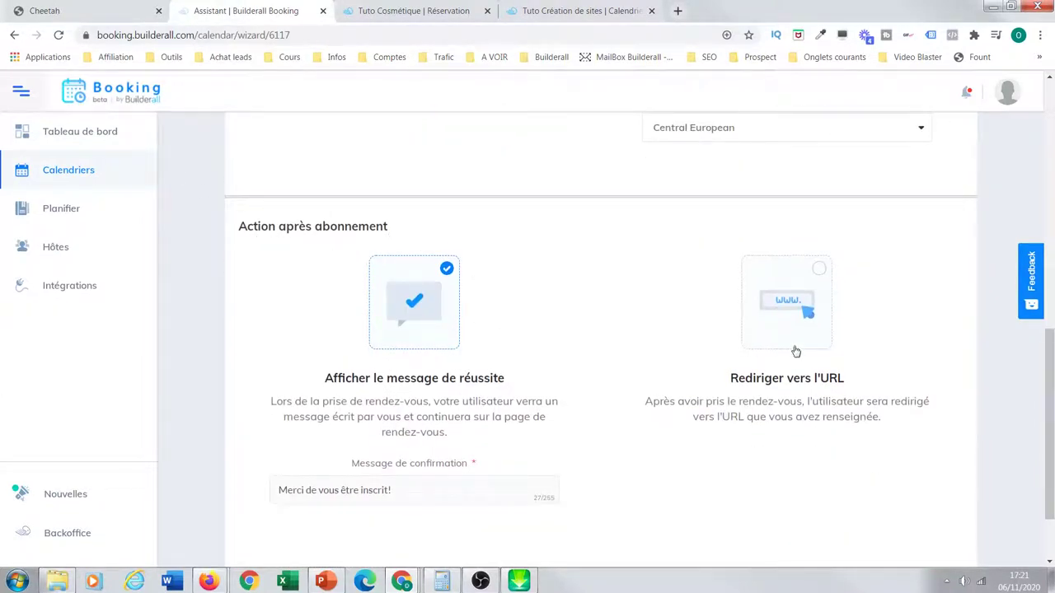
pyautogui.scroll(-1, 1022, 358)
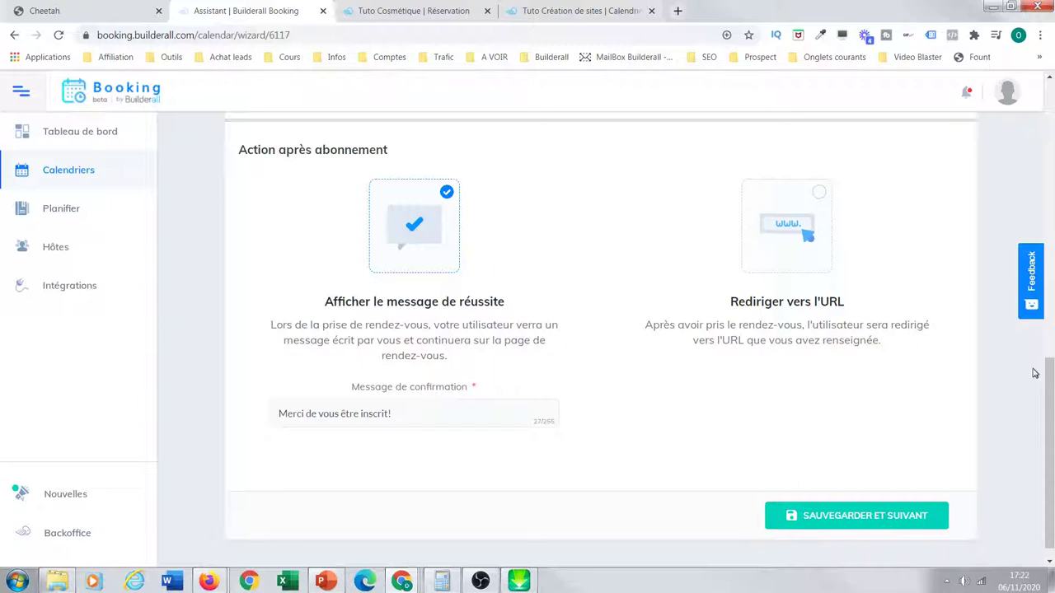
pyautogui.moveTo(1042, 388); pyautogui.dragTo(1049, 420)
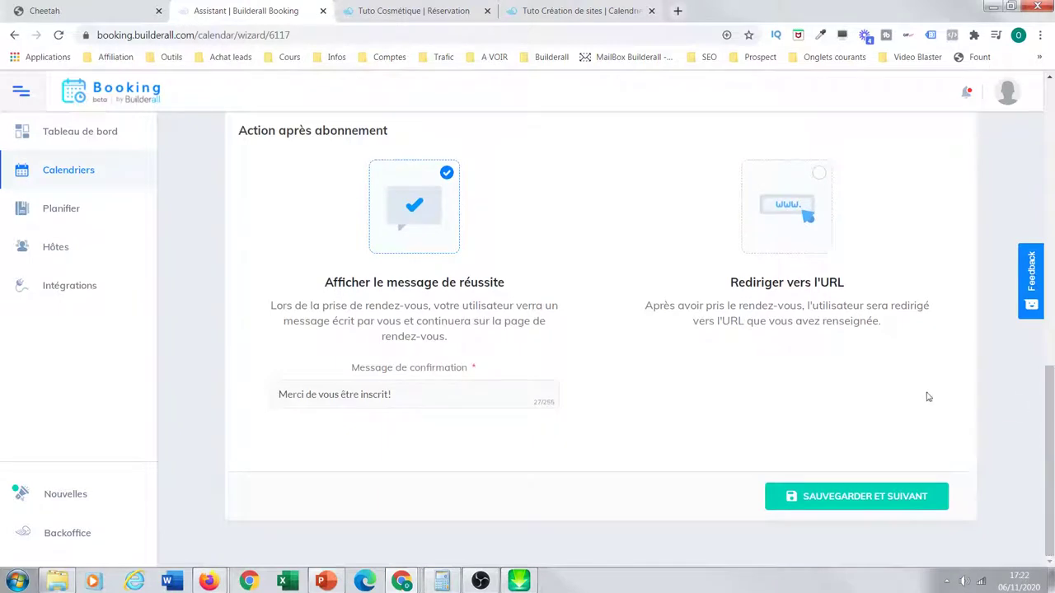
pyautogui.click(879, 504)
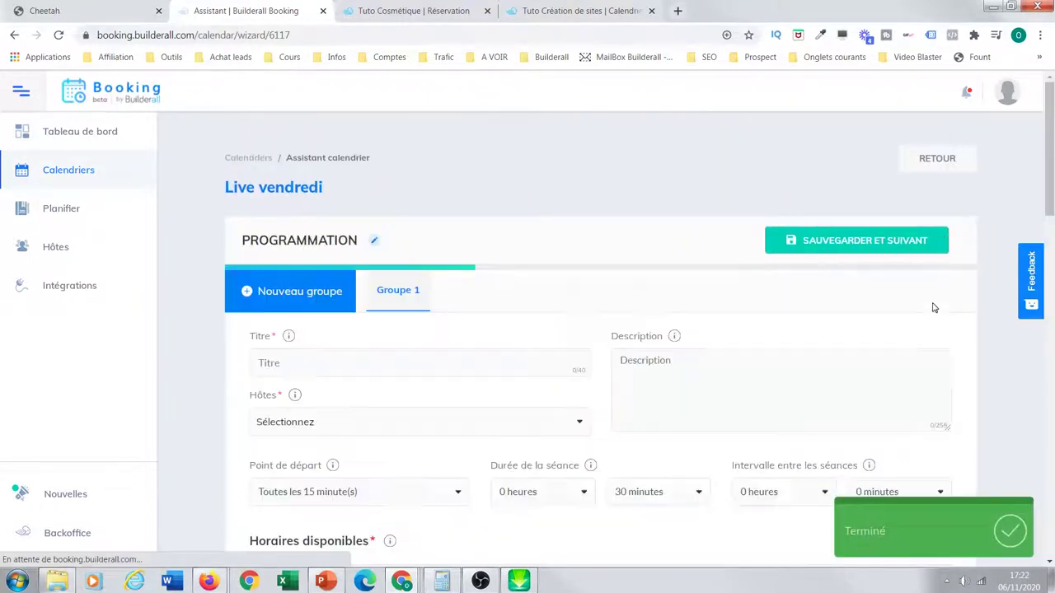
# Title the first scheduling group (Groupe 1) "Live 17h"
pyautogui.scroll(-2, 2, 211)
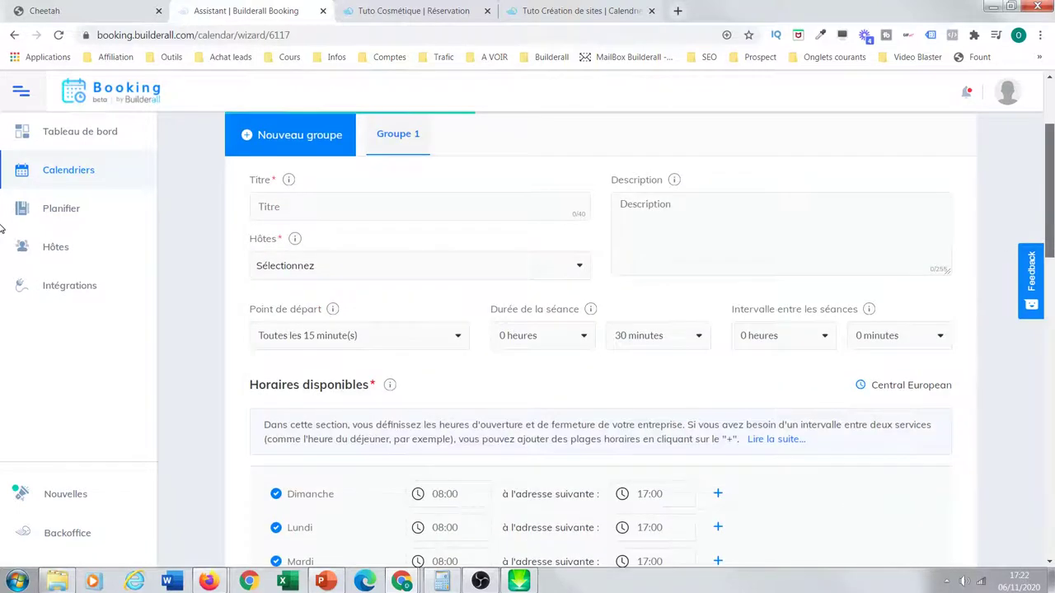
pyautogui.scroll(1, 2, 219)
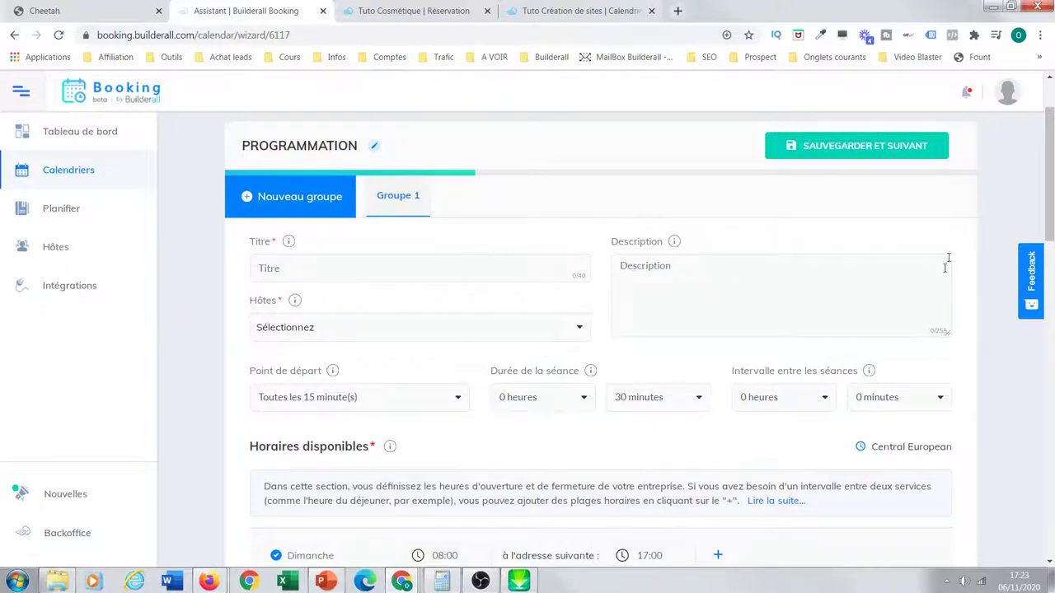
pyautogui.moveTo(1052, 196)
pyautogui.mouseDown()
pyautogui.moveTo(1052, 224)
pyautogui.moveTo(1051, 197)
pyautogui.mouseUp()
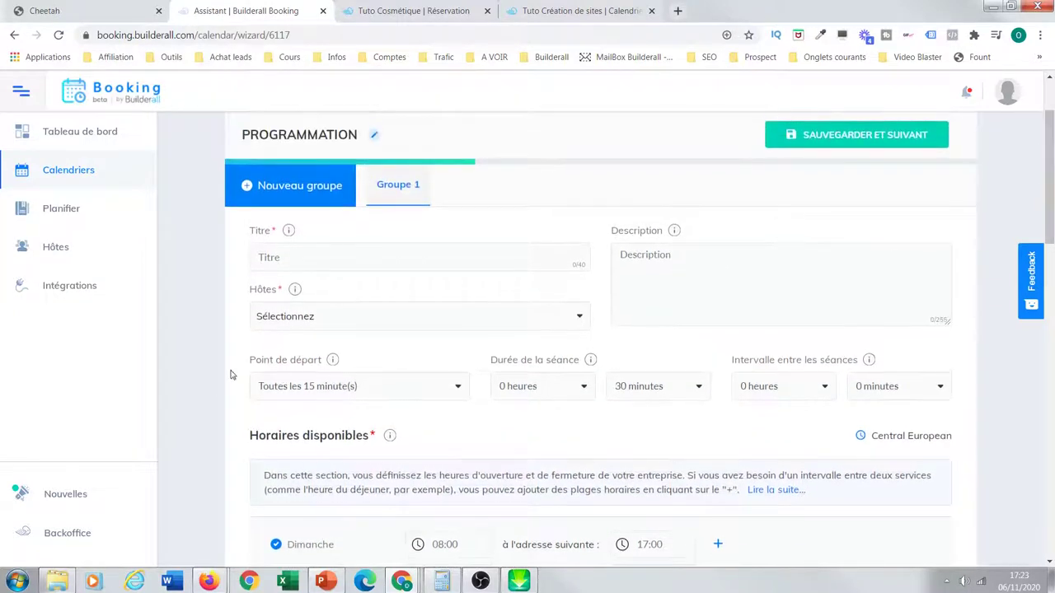
pyautogui.click(345, 257)
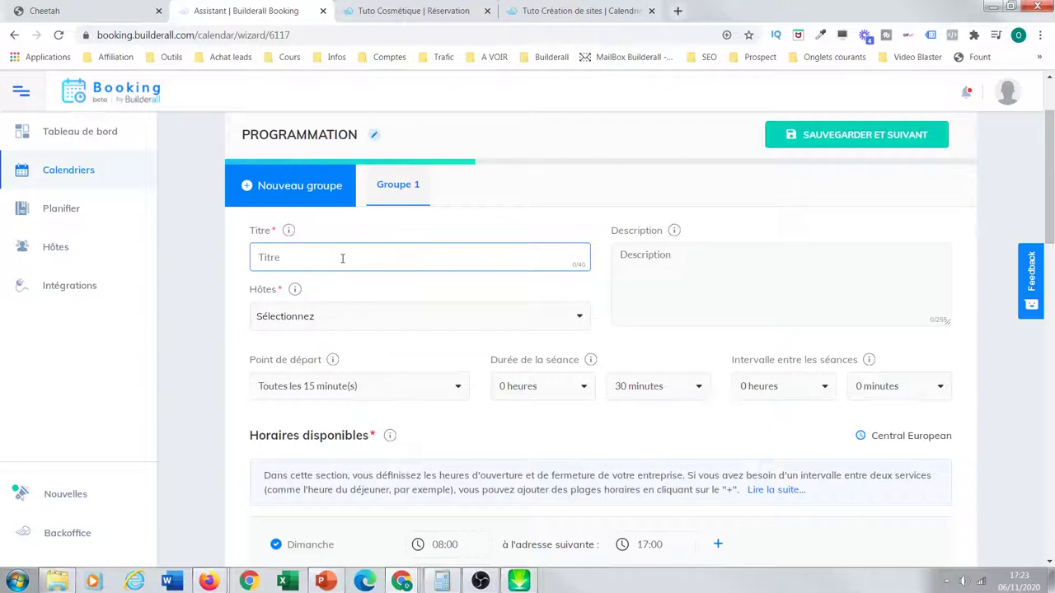
pyautogui.write('Live 17h')
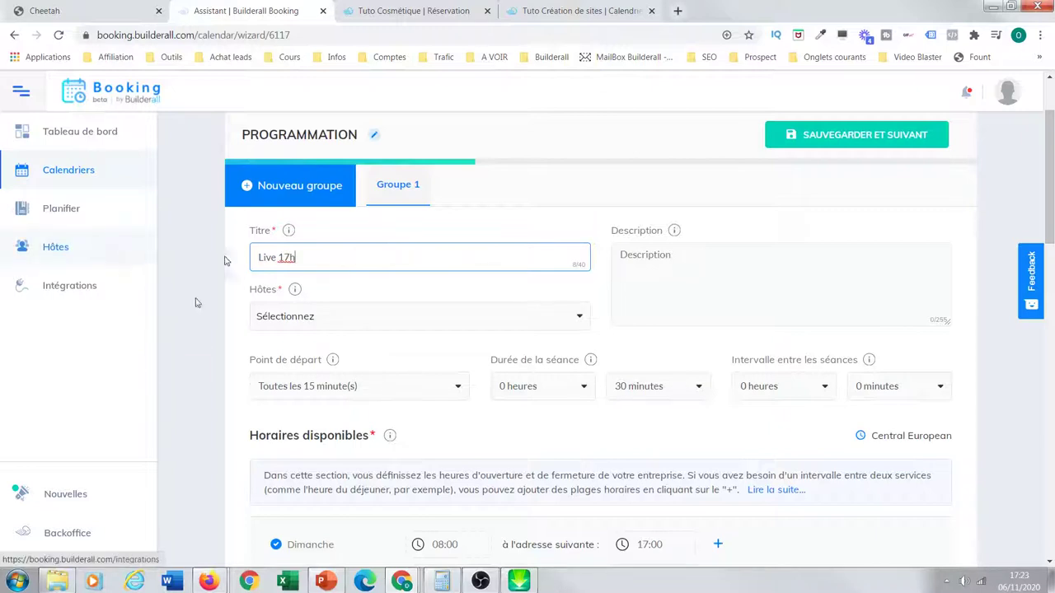
# Set the group's description to "live vendredi 17h" and assign the first listed host to it
pyautogui.click(647, 261)
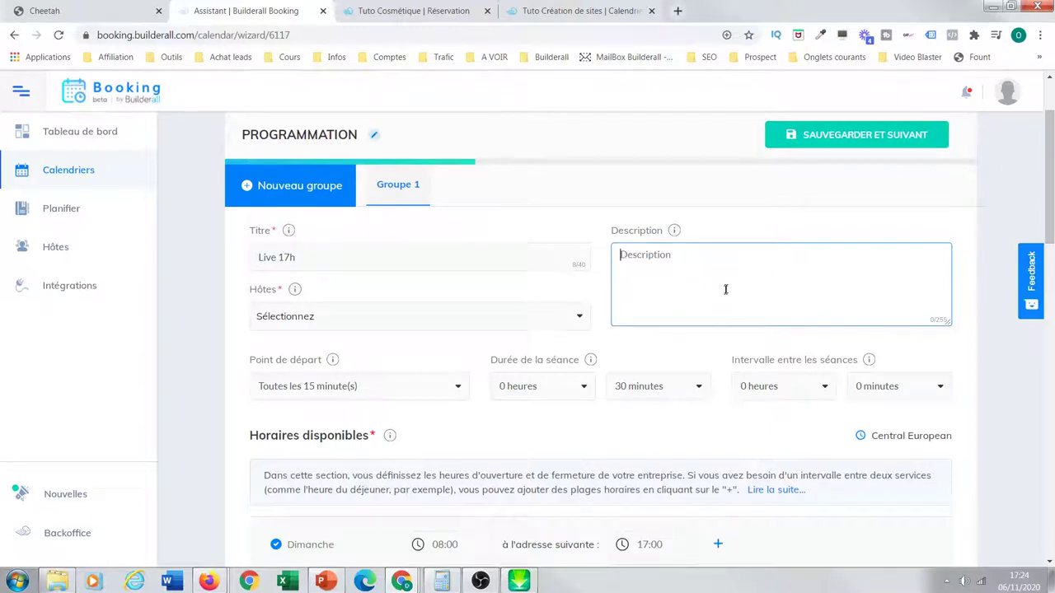
pyautogui.write('(')
pyautogui.press('BackSpace')
pyautogui.press('BackSpace')
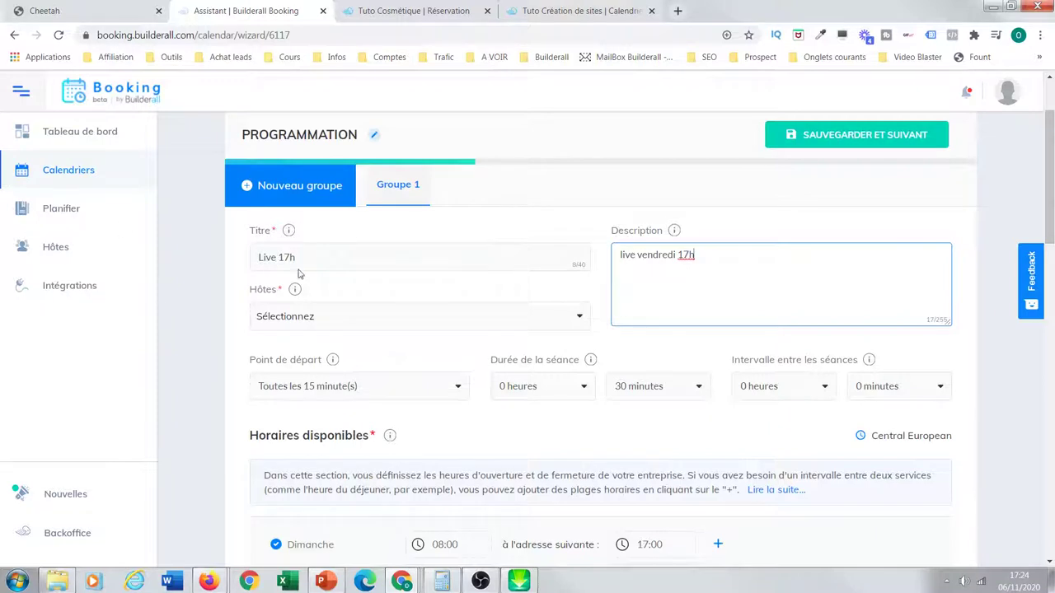
pyautogui.click(582, 317)
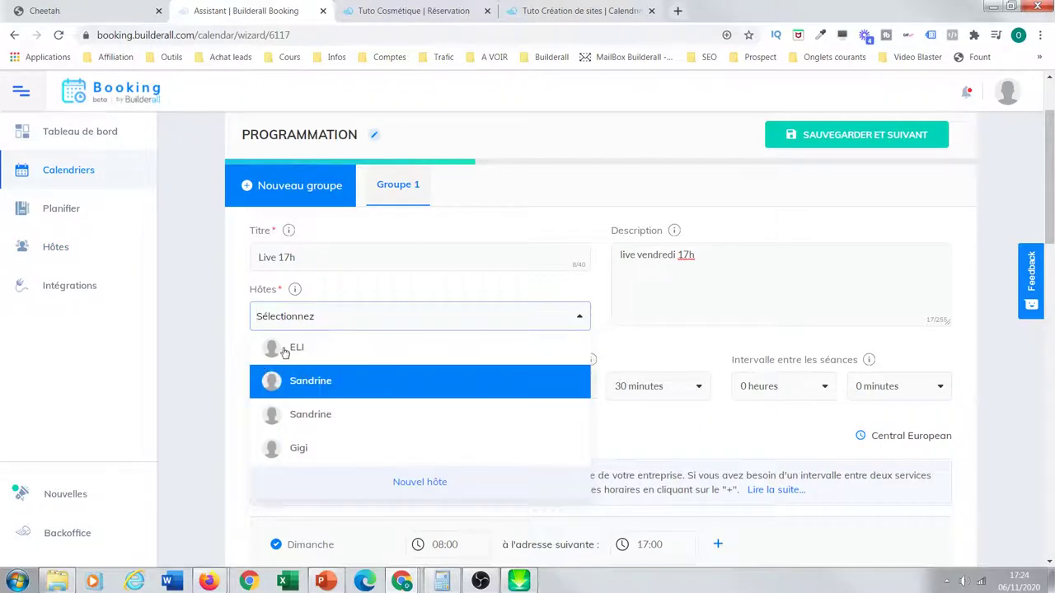
pyautogui.click(309, 349)
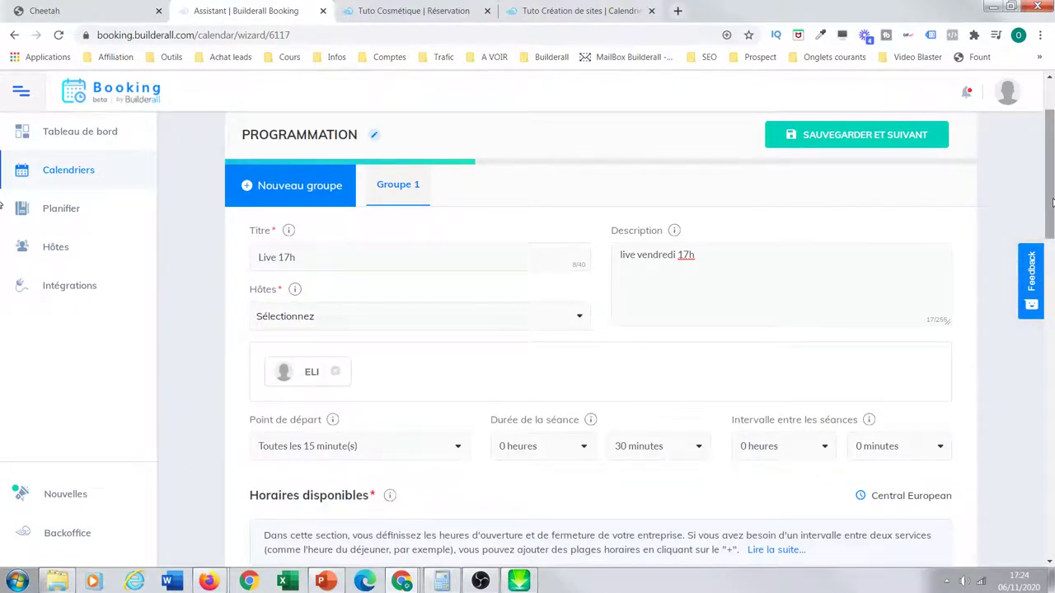
# Examine the hour and minute options for the session duration, leaving it at 0 heures and 30 minutes
pyautogui.scroll(-2, 1053, 203)
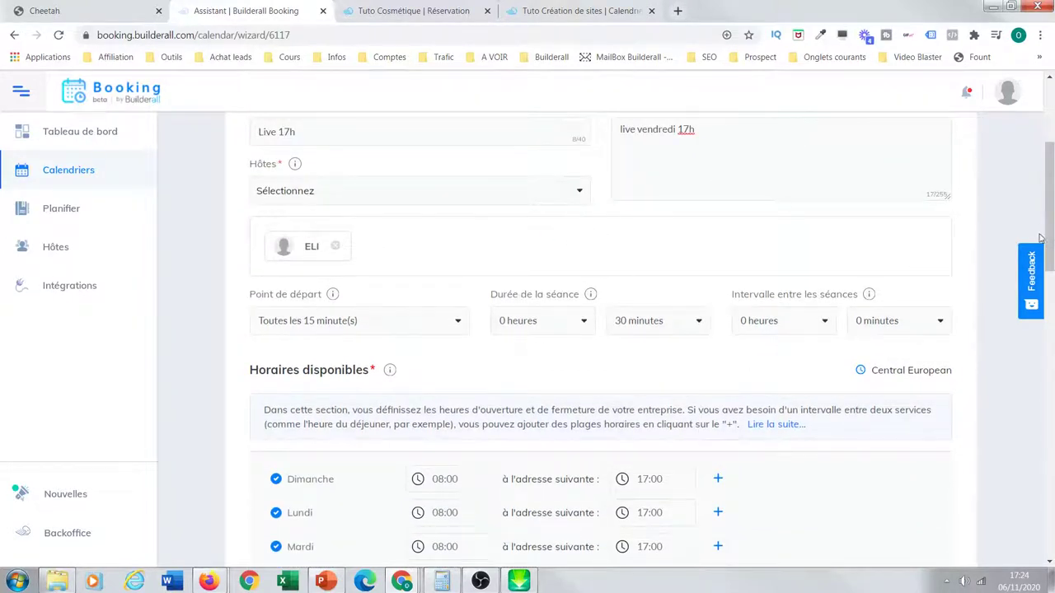
pyautogui.scroll(-2, 1047, 236)
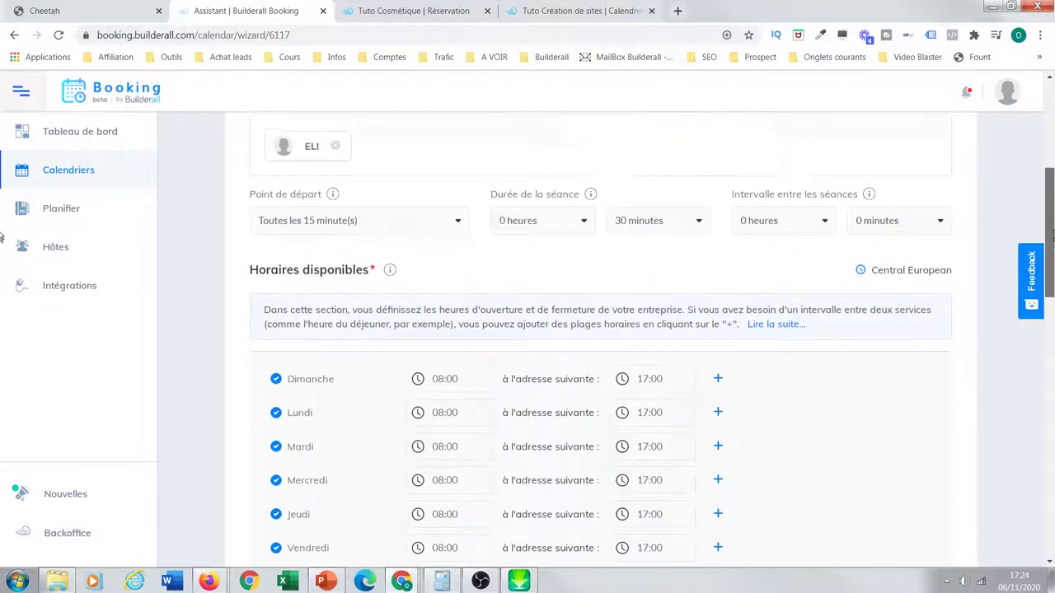
pyautogui.scroll(1, 2, 237)
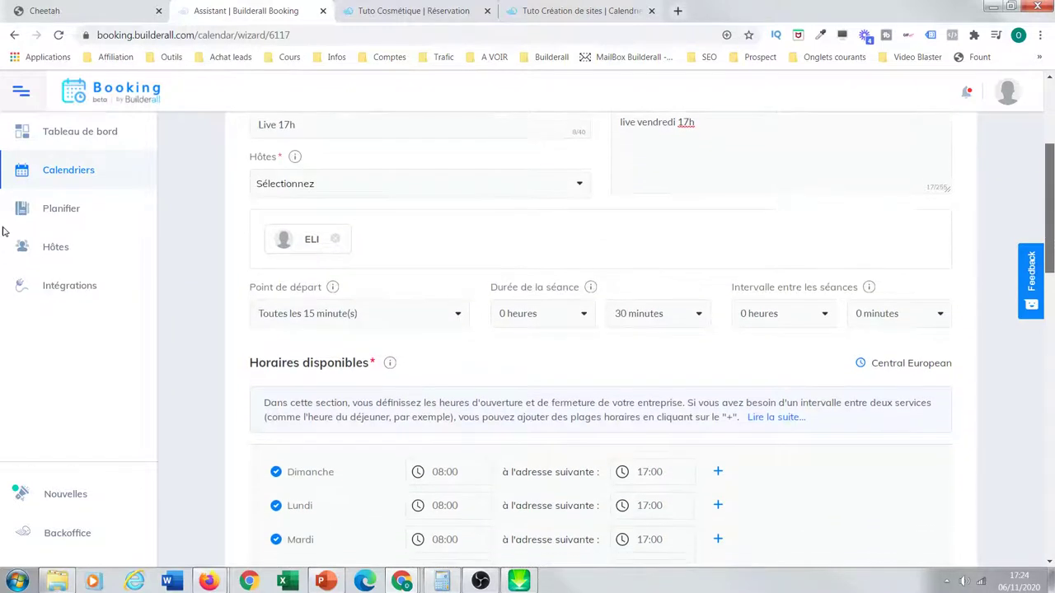
pyautogui.scroll(-1, 643, 324)
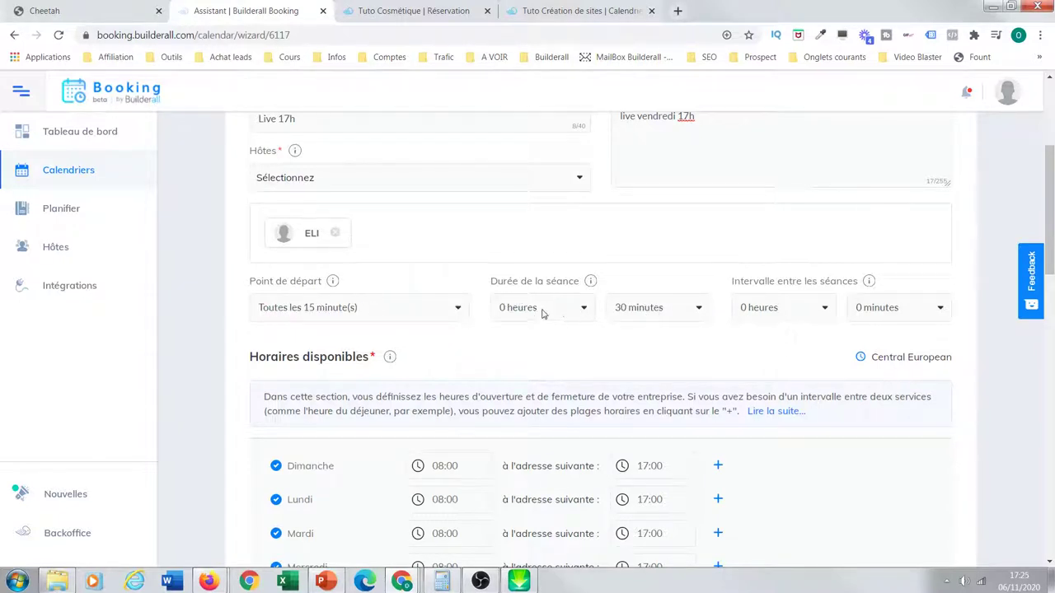
pyautogui.click(700, 308)
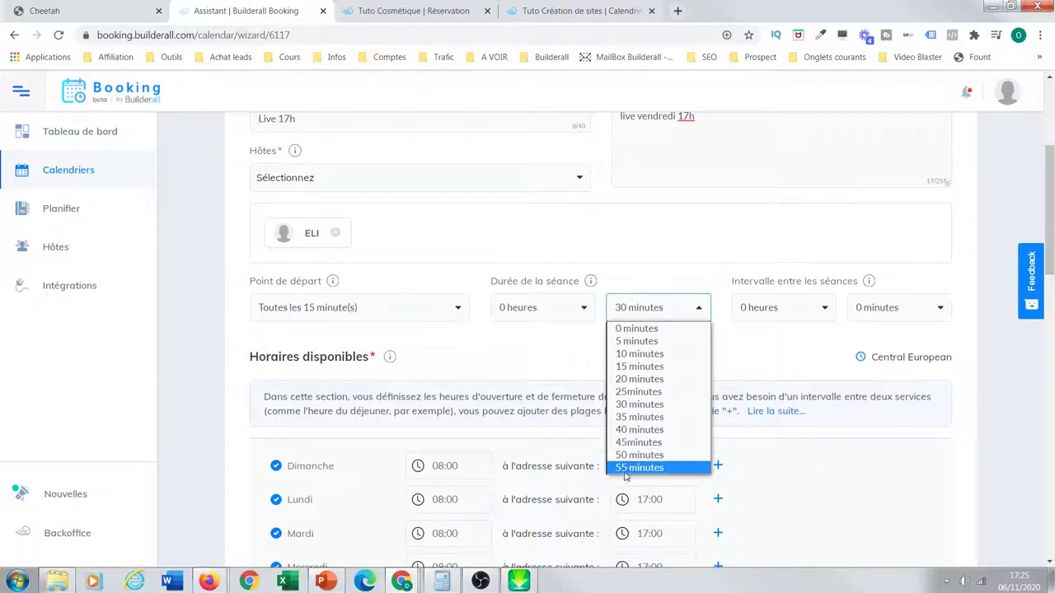
pyautogui.click(583, 310)
pyautogui.scroll(-2, 569, 165)
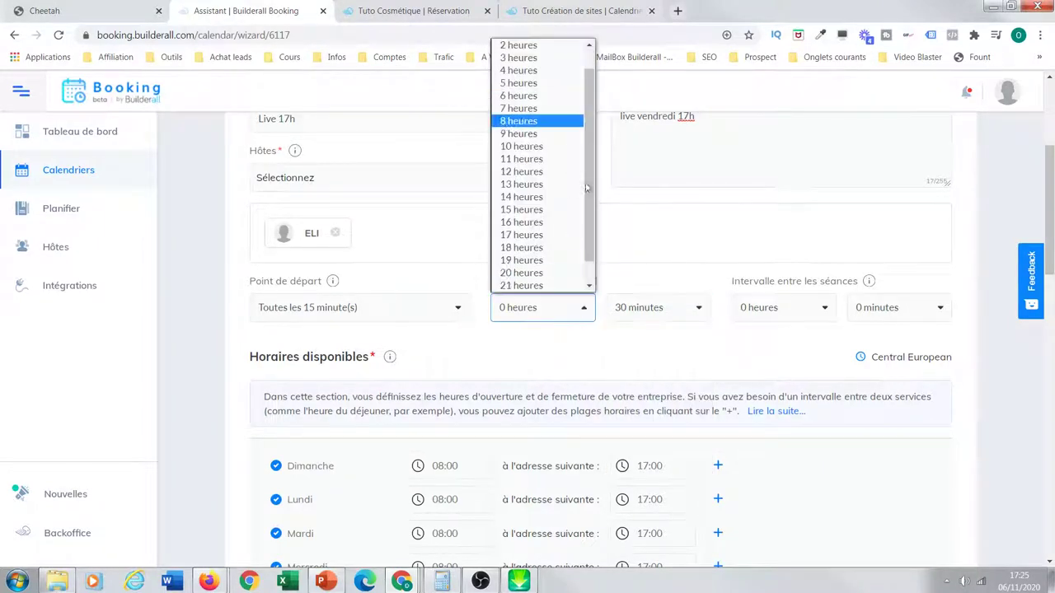
pyautogui.moveTo(588, 234); pyautogui.dragTo(590, 76)
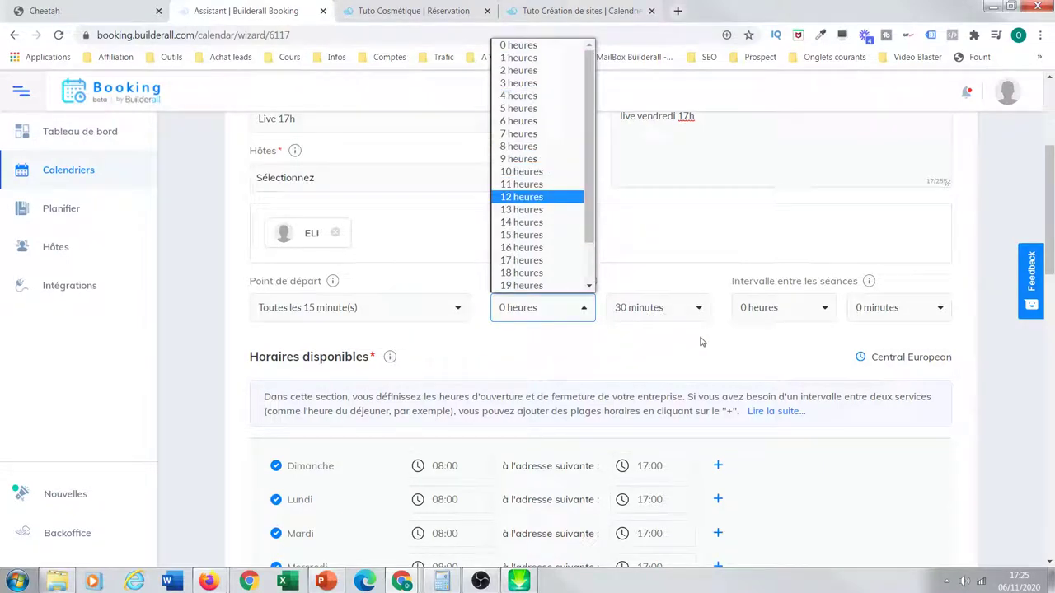
pyautogui.press('2')
pyautogui.press('1')
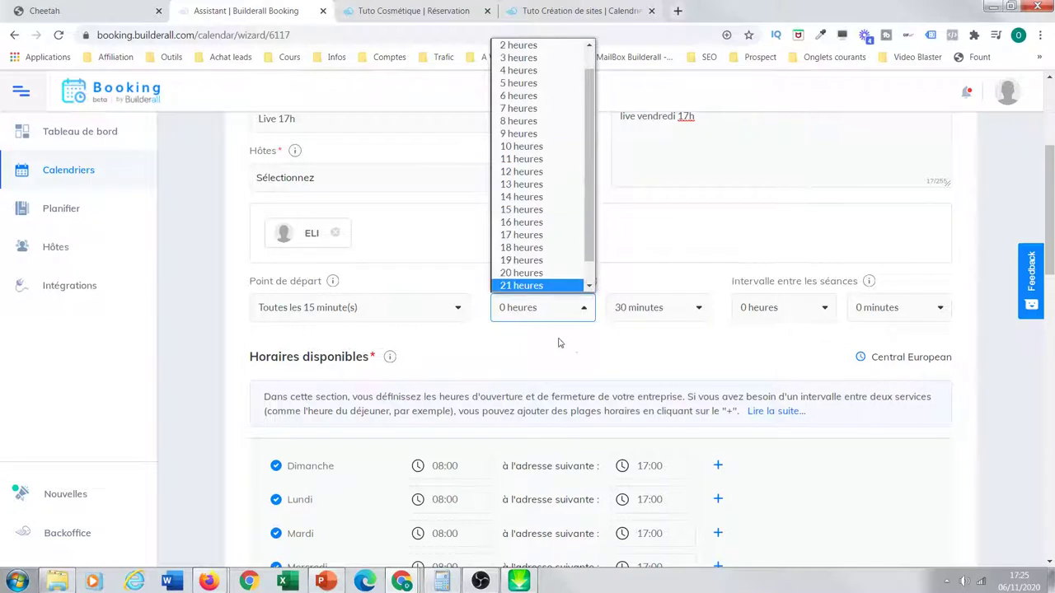
pyautogui.click(816, 344)
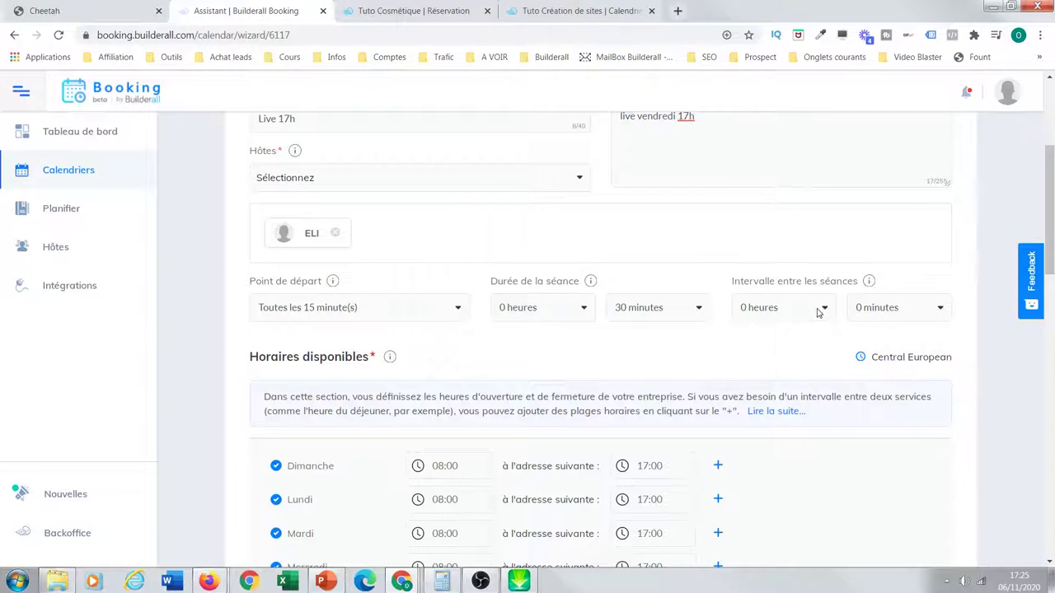
# Set the interval between sessions to 20 minutes
pyautogui.click(941, 311)
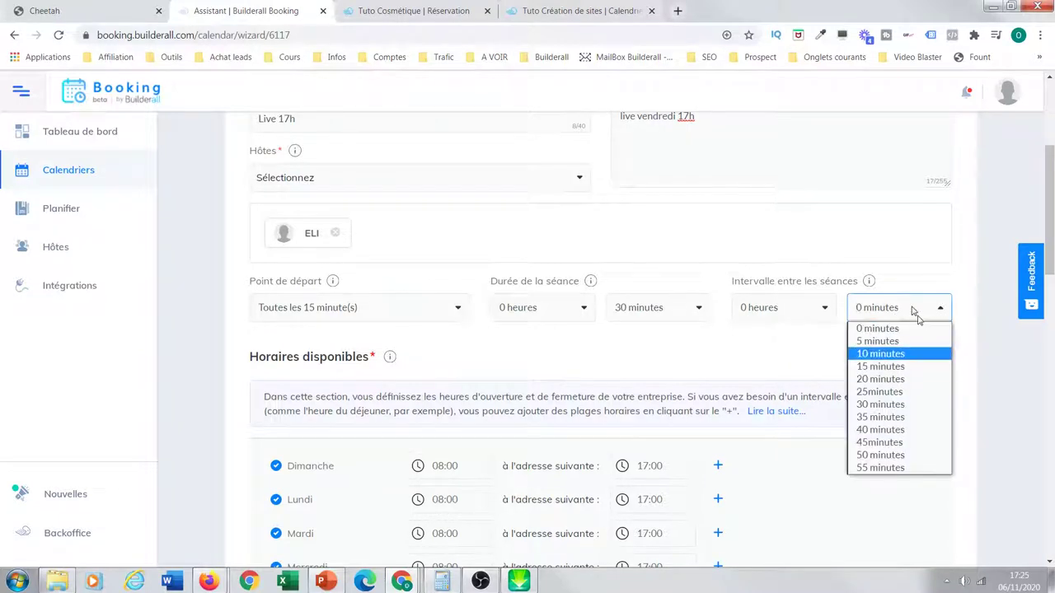
pyautogui.click(880, 379)
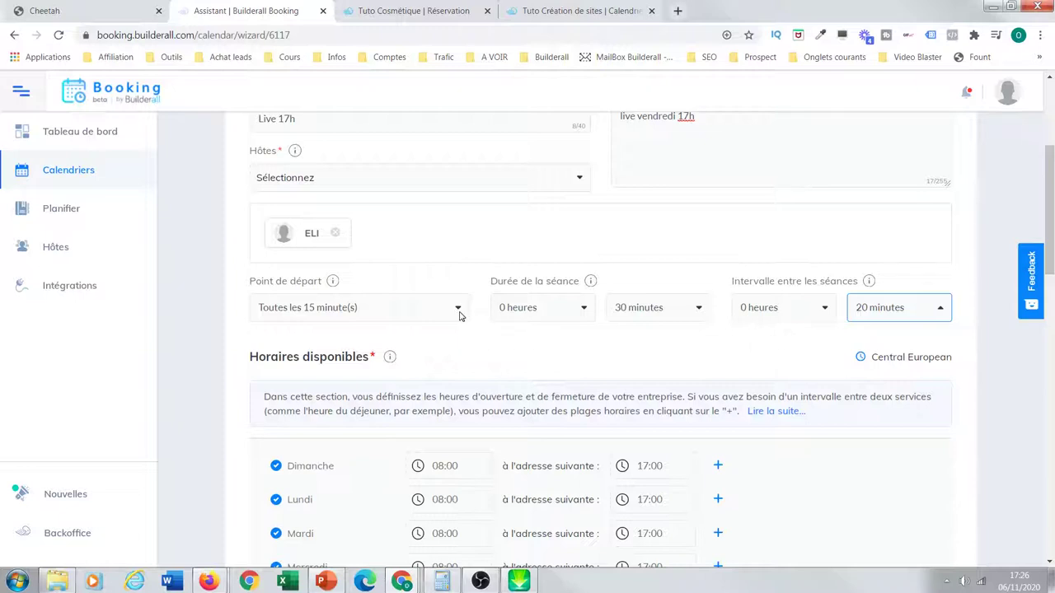
# Examine the published cosmetics reservation page and the hiking calendar's sessions, browsing the hiking calendar's months up to January 2021
pyautogui.click(423, 13)
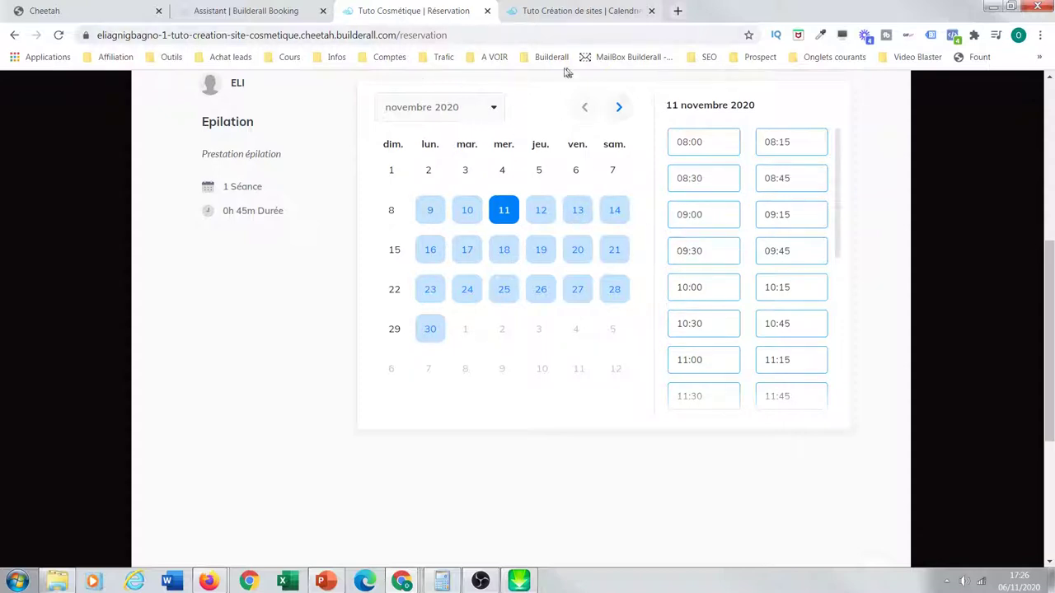
pyautogui.click(566, 13)
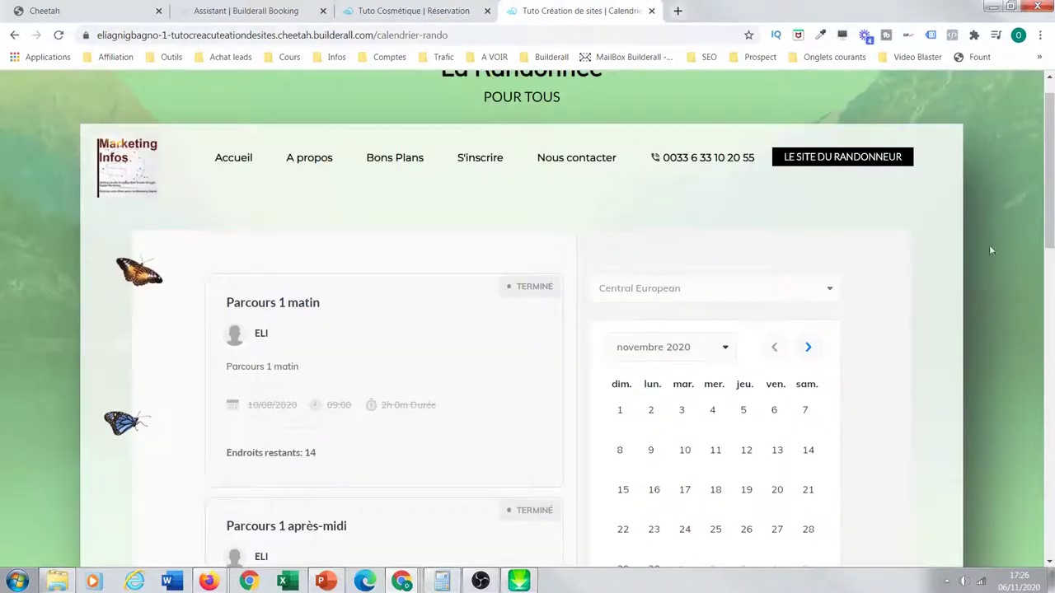
pyautogui.moveTo(1047, 210); pyautogui.dragTo(1037, 264)
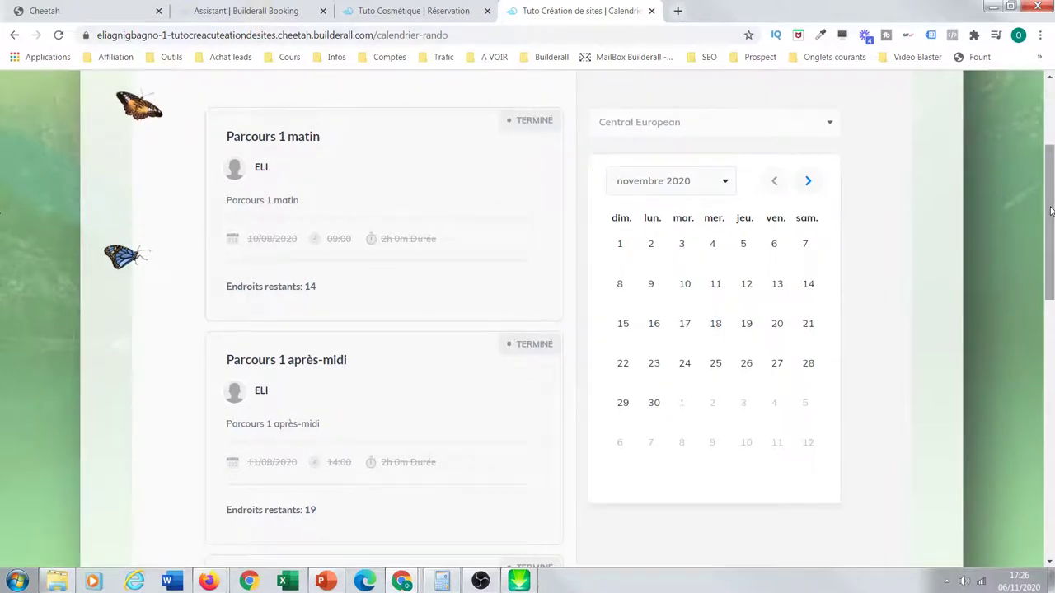
pyautogui.scroll(-2, 682, 180)
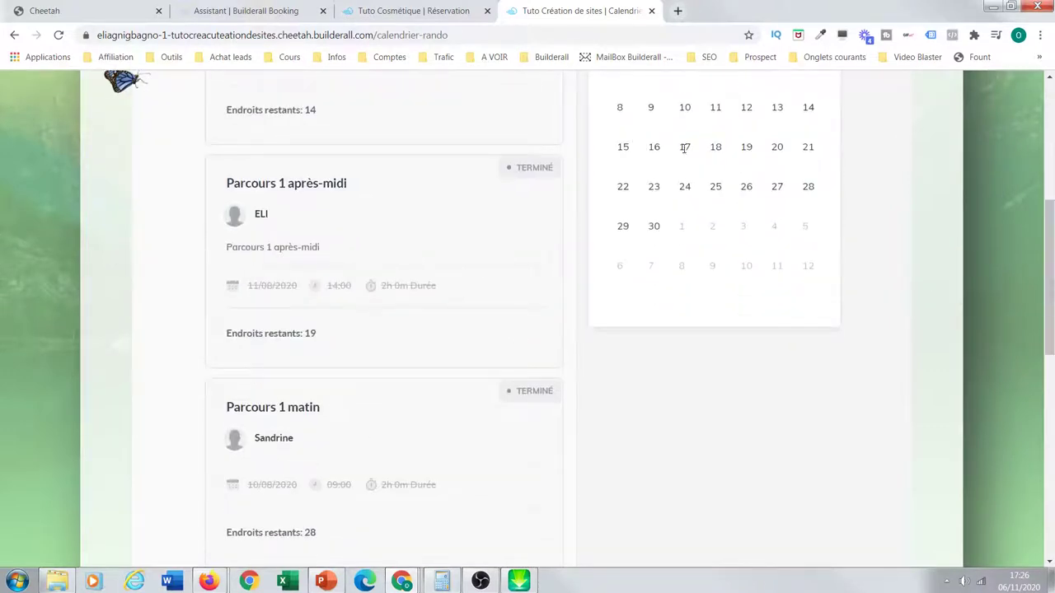
pyautogui.moveTo(1040, 216); pyautogui.dragTo(1016, 195)
pyautogui.scroll(2, 1017, 194)
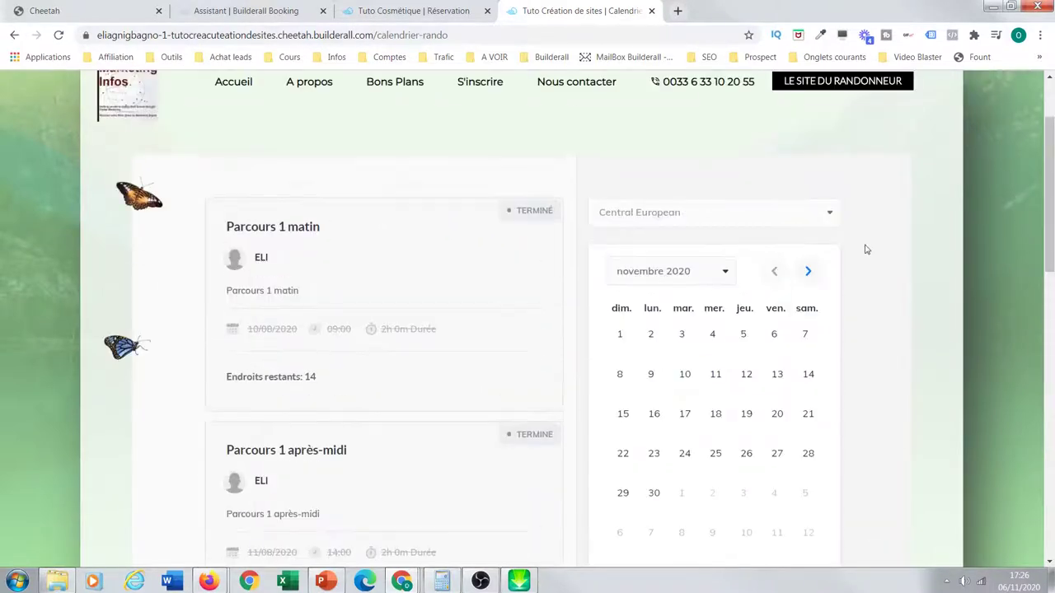
pyautogui.click(806, 272)
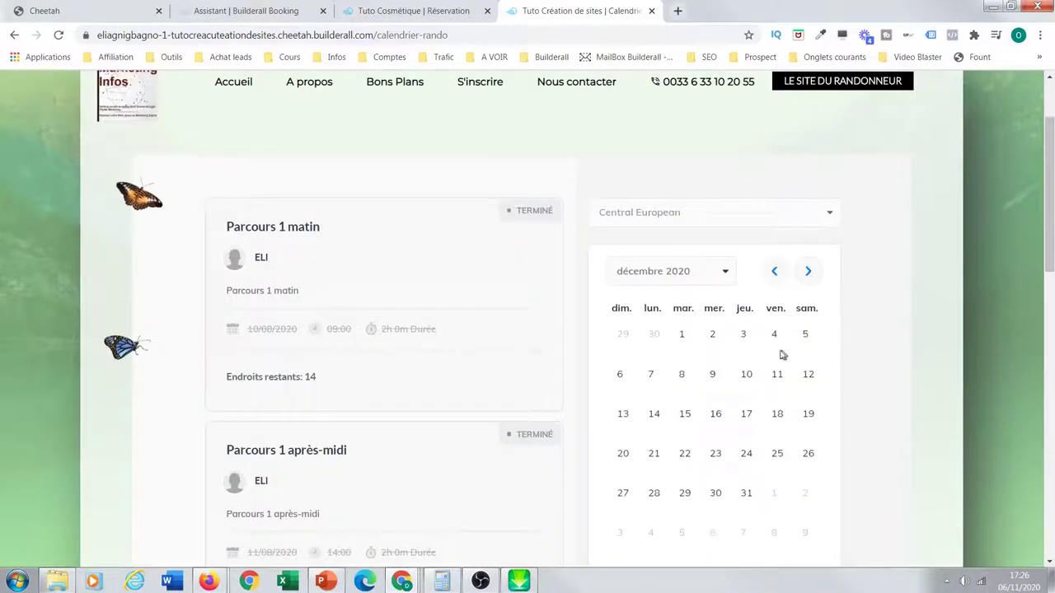
pyautogui.click(806, 332)
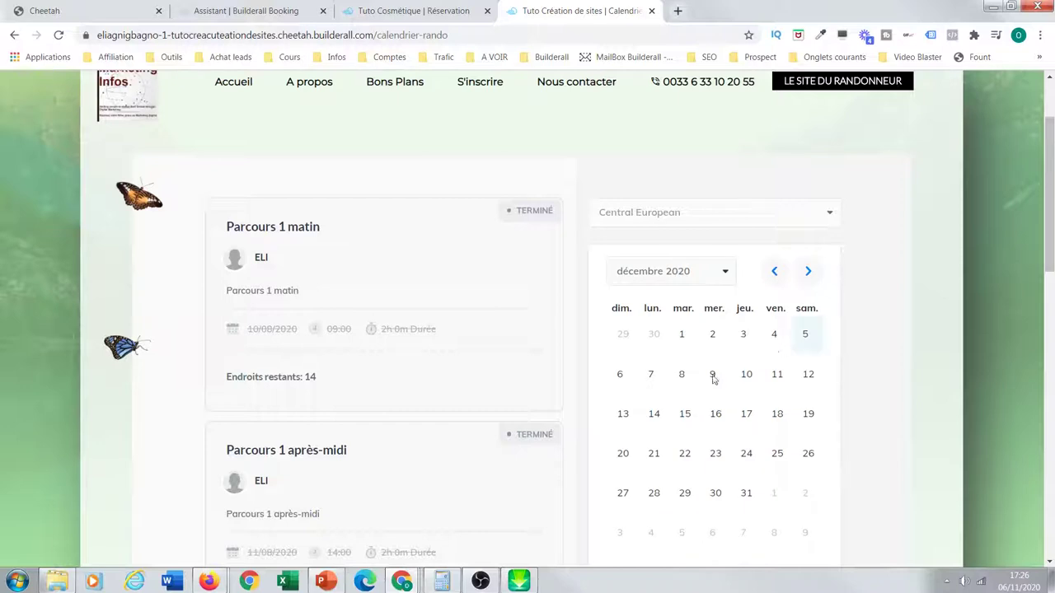
pyautogui.click(809, 272)
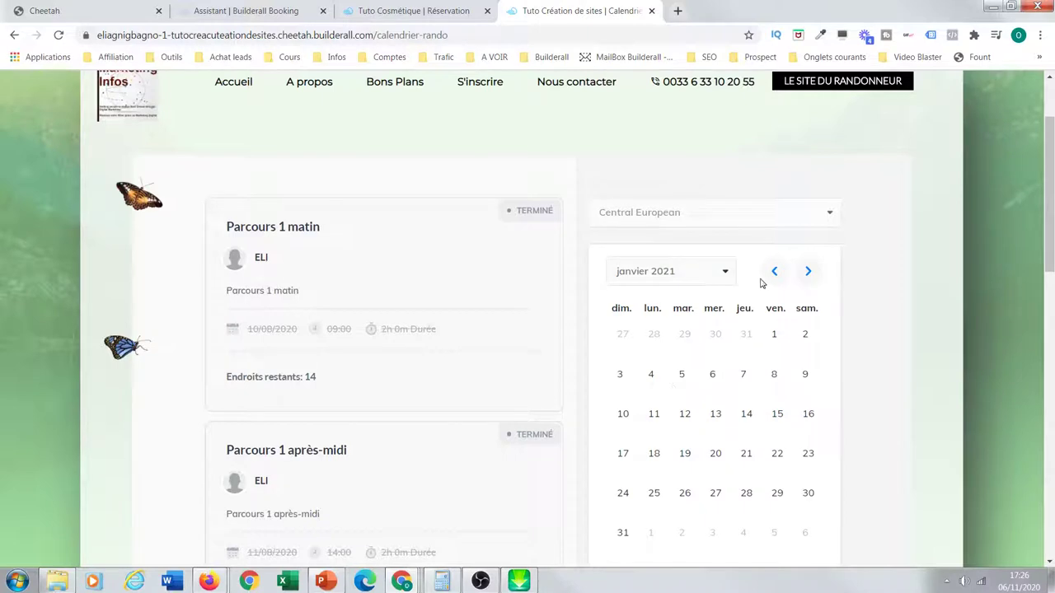
pyautogui.click(775, 273)
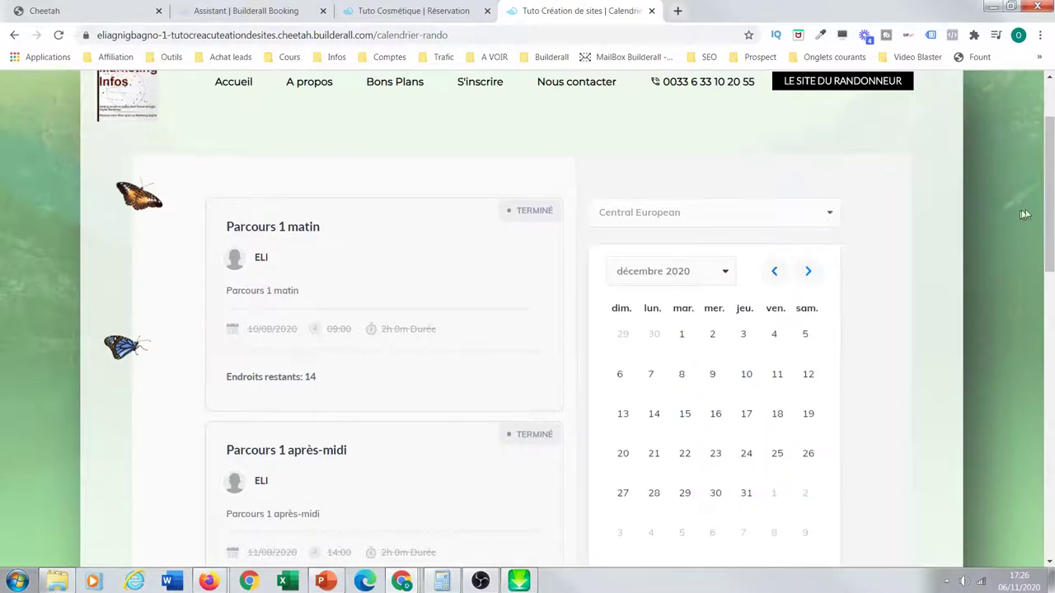
pyautogui.moveTo(1049, 235); pyautogui.dragTo(1049, 298)
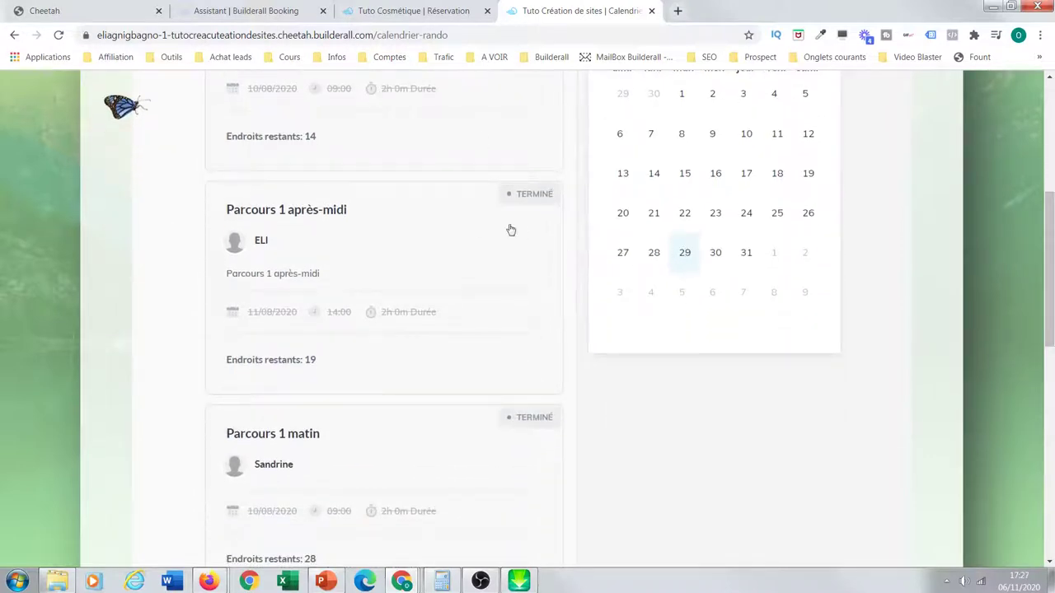
# Compare the start times on the cosmetics reservation and hiking calendar pages with the group's settings in the Booking assistant
pyautogui.click(405, 13)
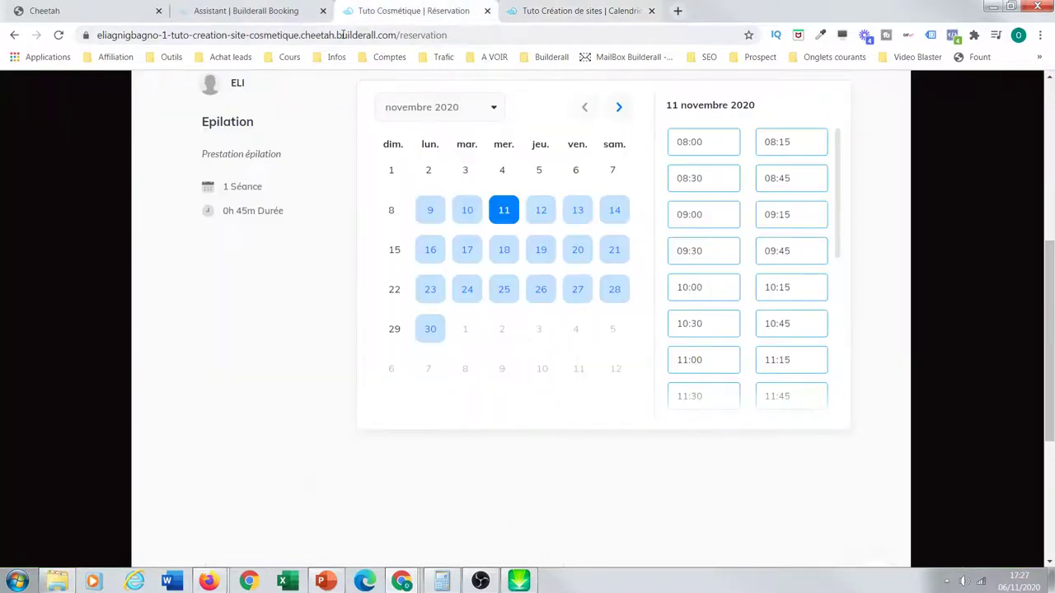
pyautogui.click(245, 13)
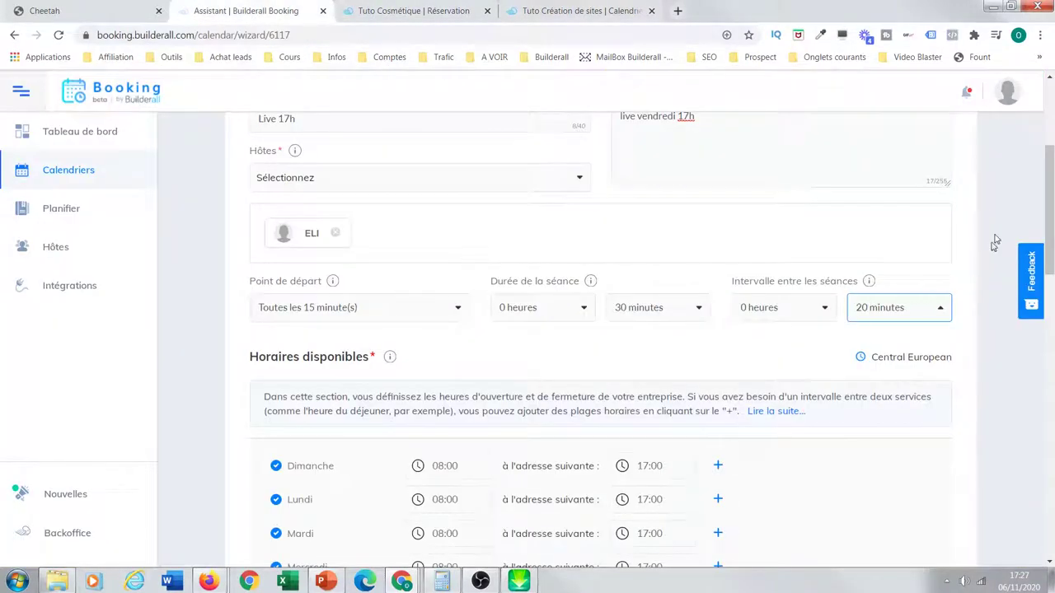
pyautogui.scroll(-1, 528, 294)
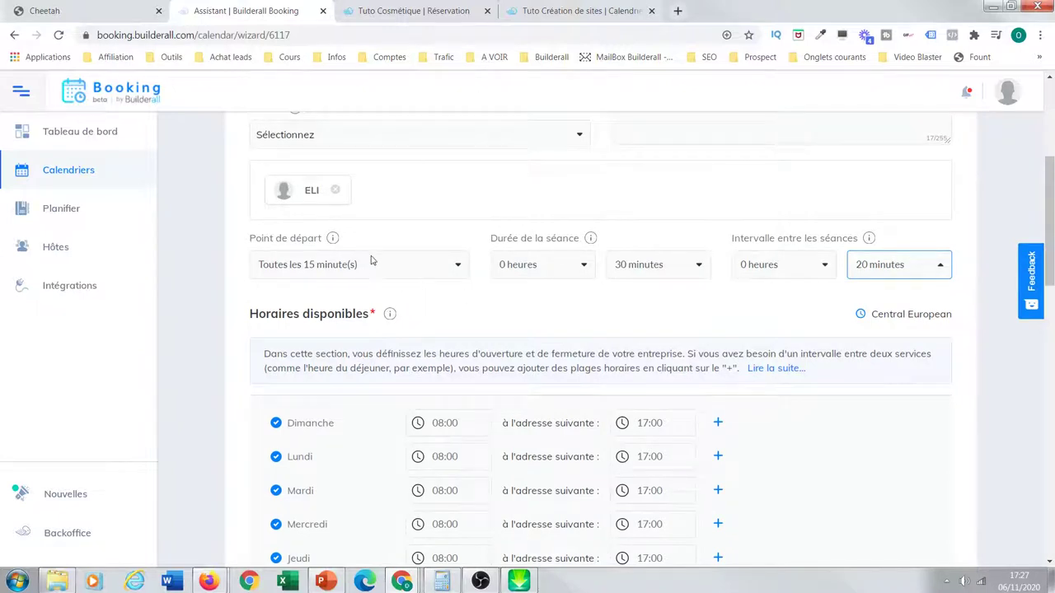
pyautogui.click(554, 13)
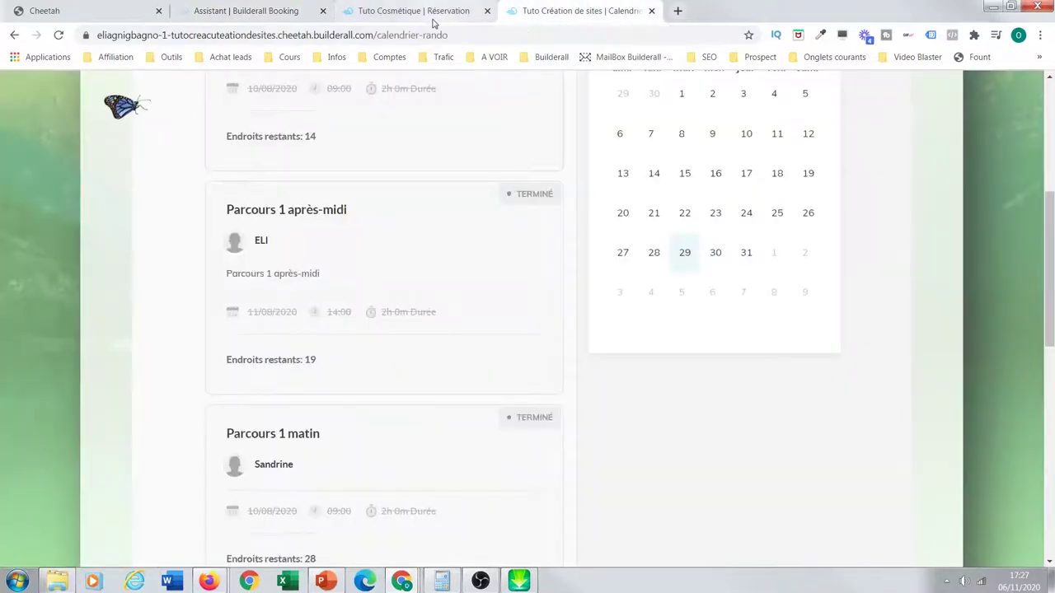
pyautogui.click(412, 11)
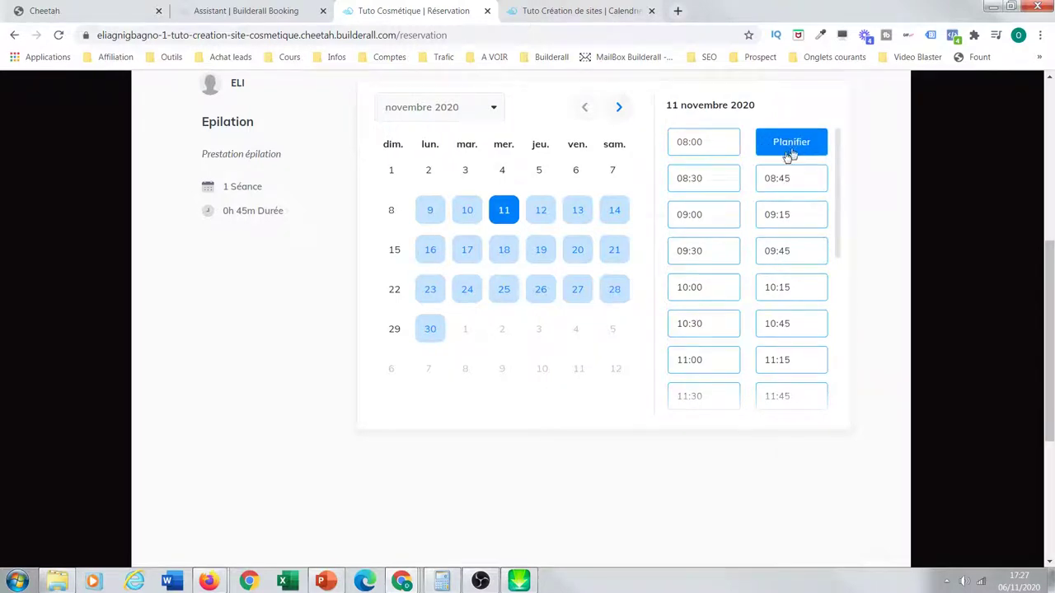
pyautogui.click(280, 16)
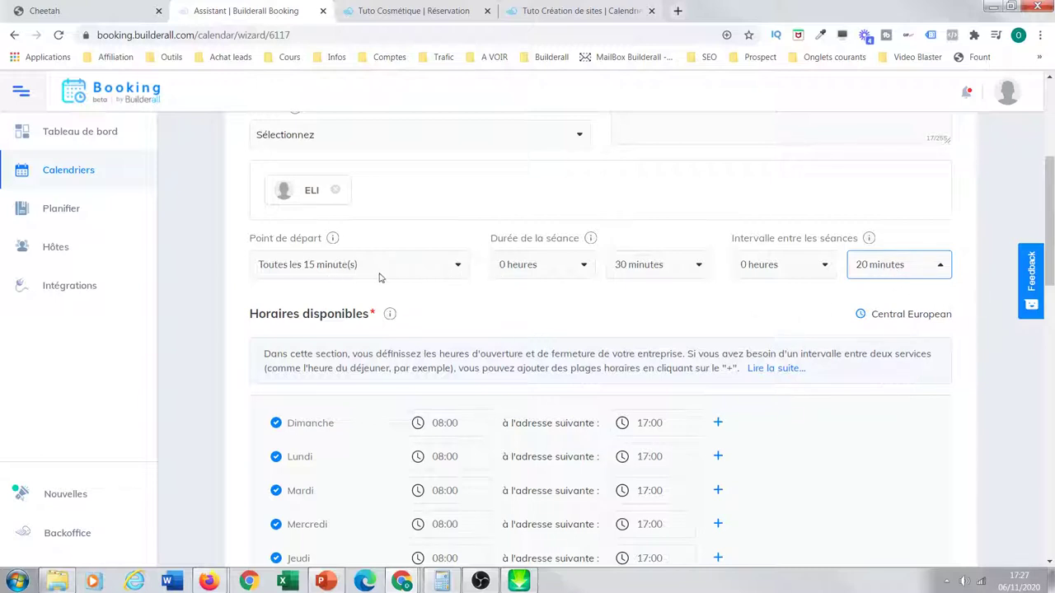
# Check the starting point frequency options, keeping "Toutes les 15 minute(s)"
pyautogui.click(458, 268)
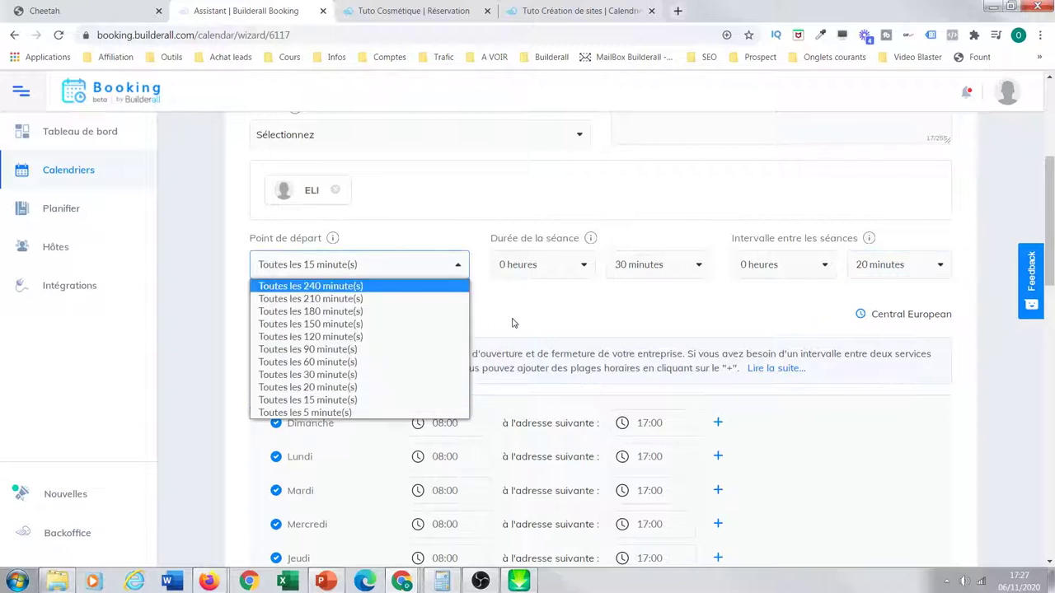
pyautogui.click(369, 275)
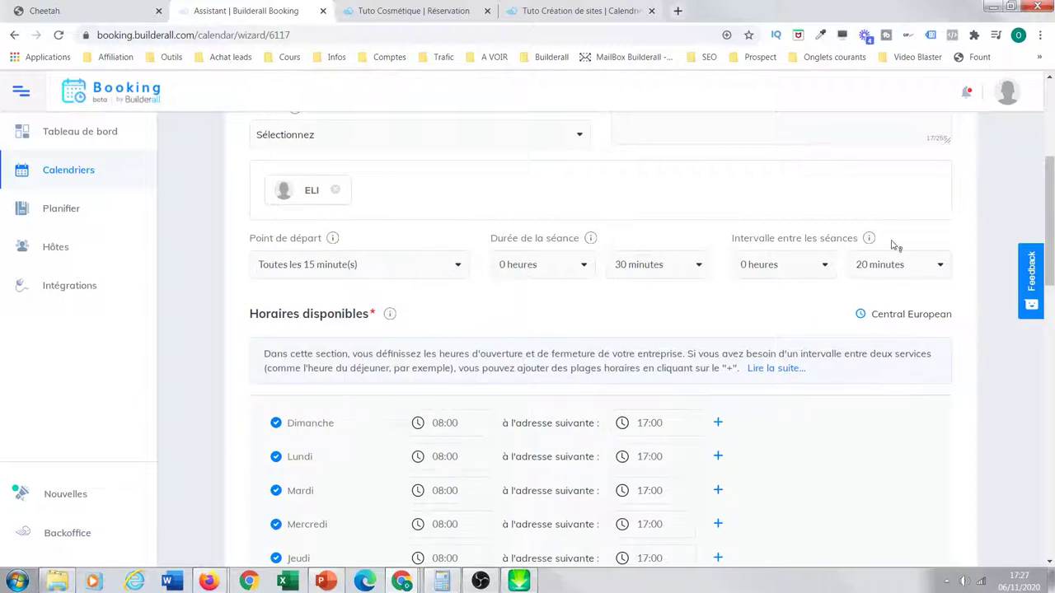
# Disable Samedi in the group's available hours
pyautogui.moveTo(1052, 217); pyautogui.dragTo(997, 315)
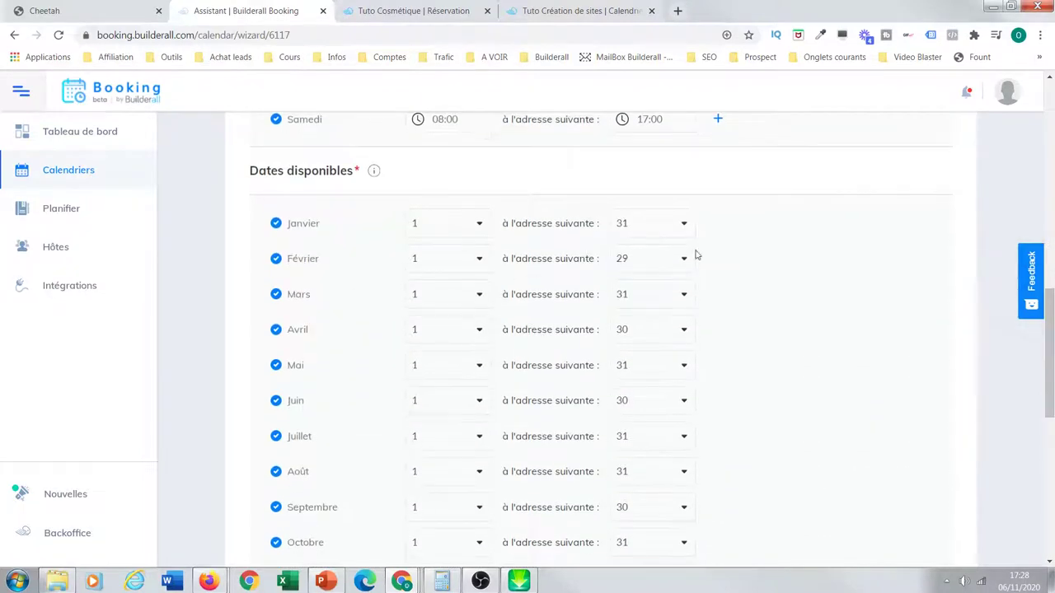
pyautogui.moveTo(1052, 307); pyautogui.dragTo(1052, 247)
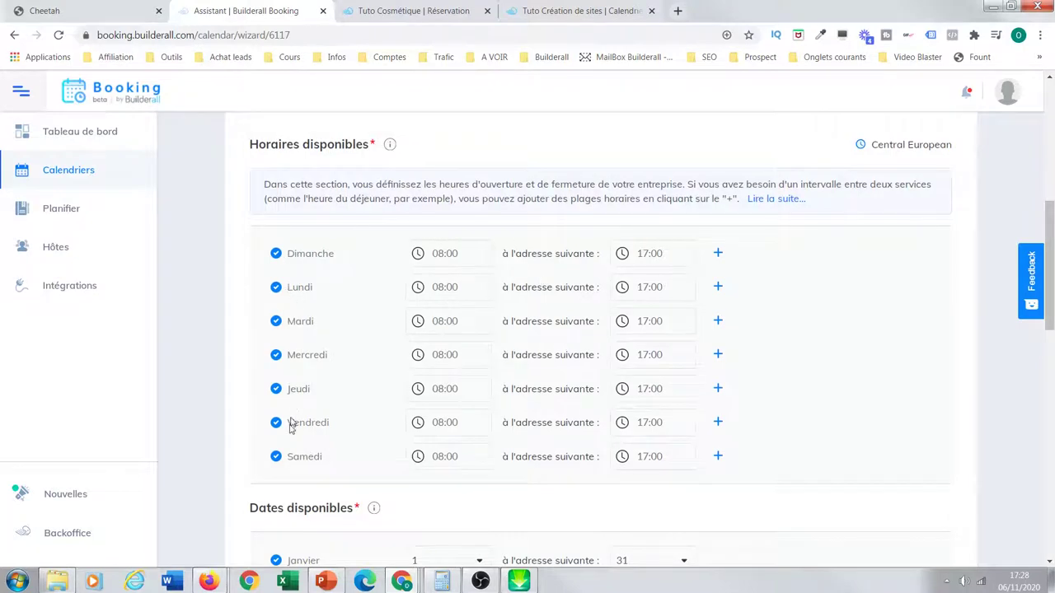
pyautogui.click(276, 457)
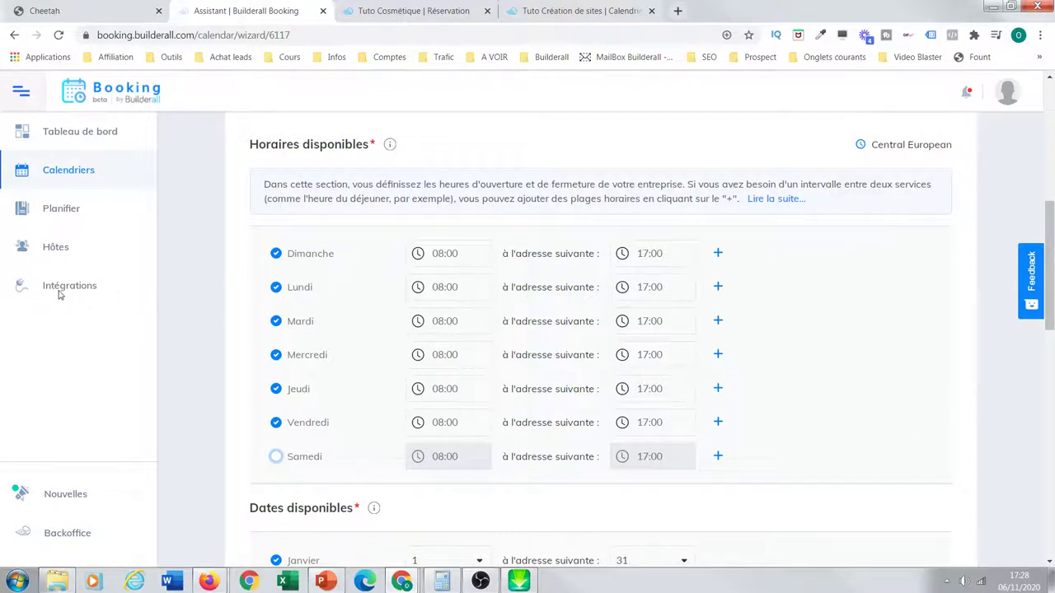
# Review the monthly date ranges from Janvier to Décembre in the available dates section
pyautogui.moveTo(1052, 266); pyautogui.dragTo(1052, 360)
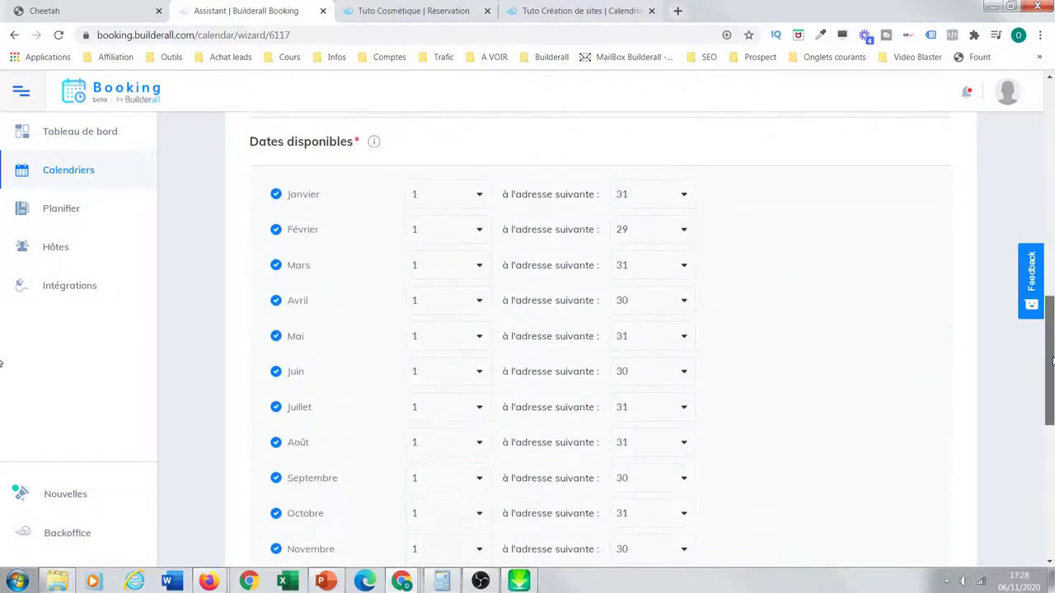
pyautogui.scroll(-5, 1, 367)
pyautogui.scroll(3, 1, 375)
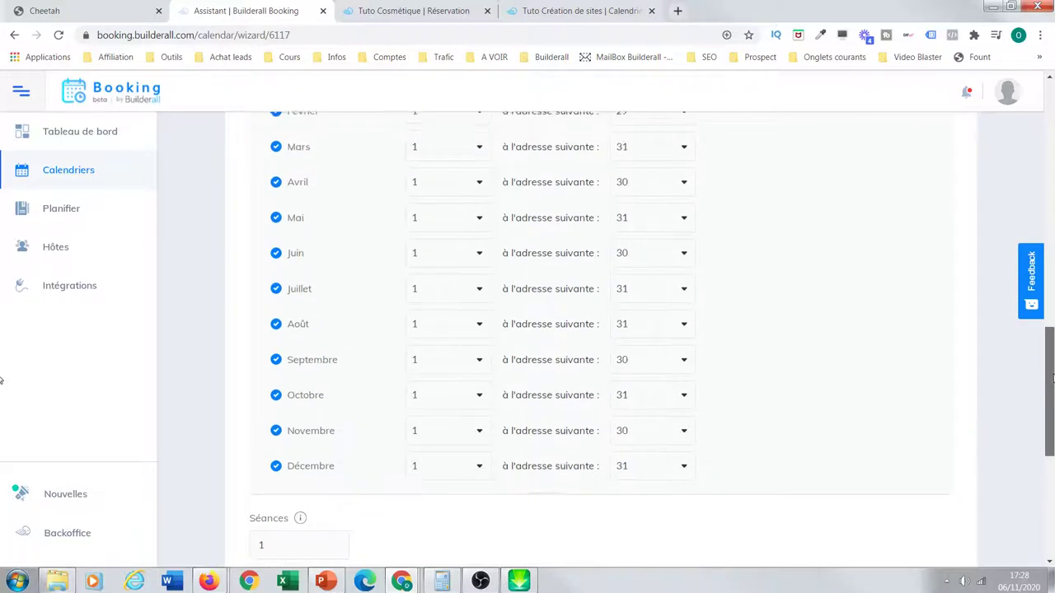
pyautogui.scroll(-1, 0, 382)
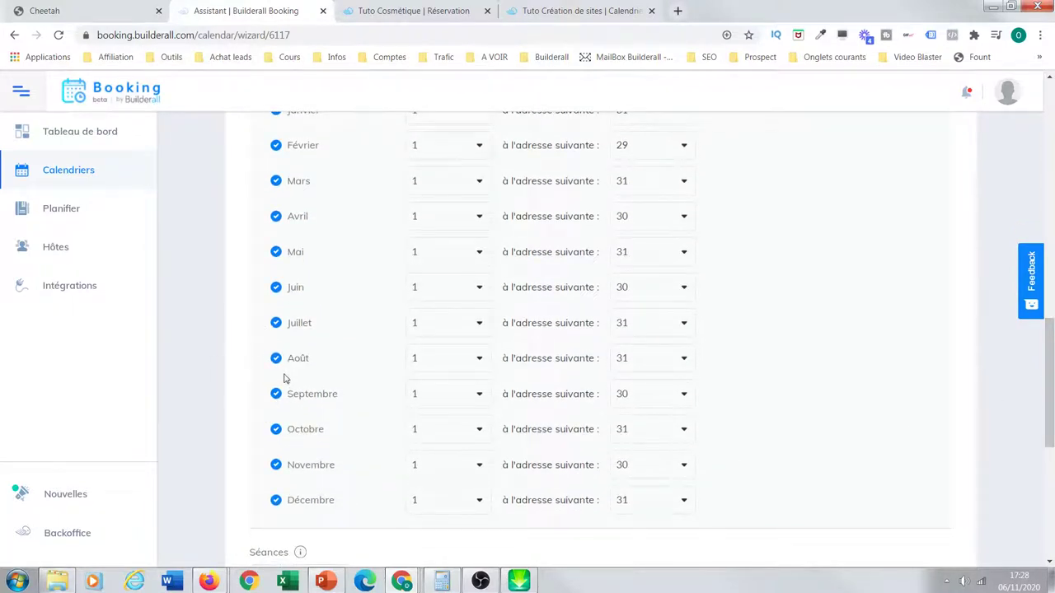
# Disable Juillet and Août in the group's available dates
pyautogui.click(276, 323)
pyautogui.click(276, 357)
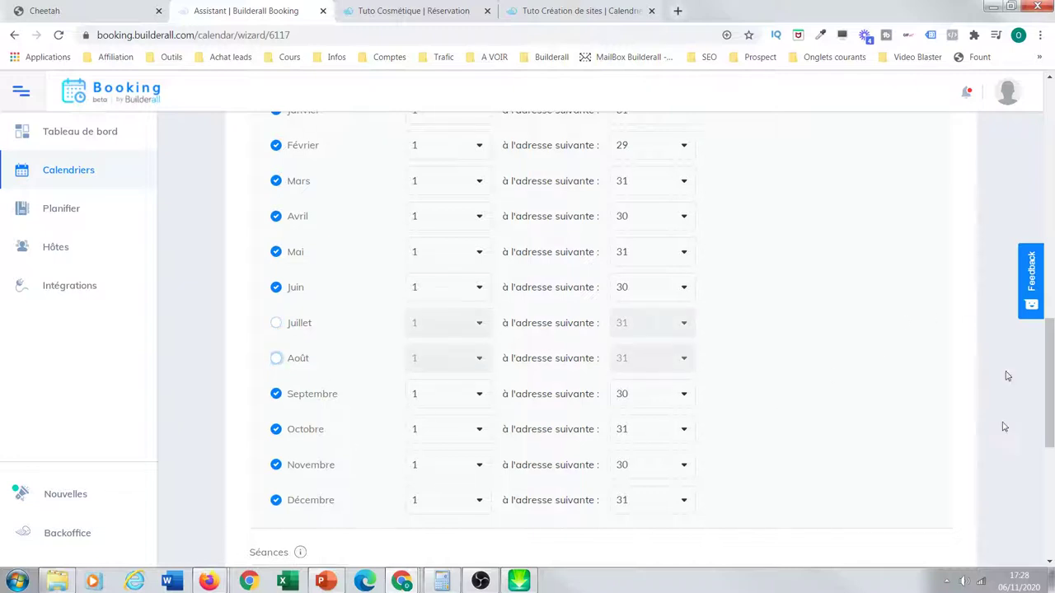
# Check the Disponibilité and Antécédent minimum options, keeping "Indéfiniment" and "Sans antécédent minimum"
pyautogui.moveTo(1048, 377); pyautogui.dragTo(2, 478)
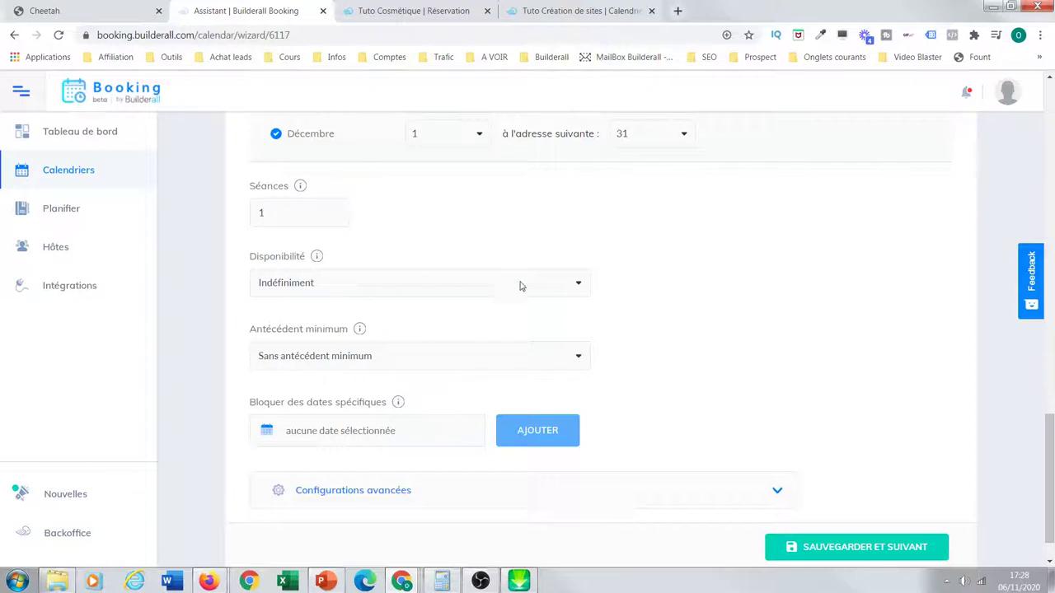
pyautogui.click(580, 284)
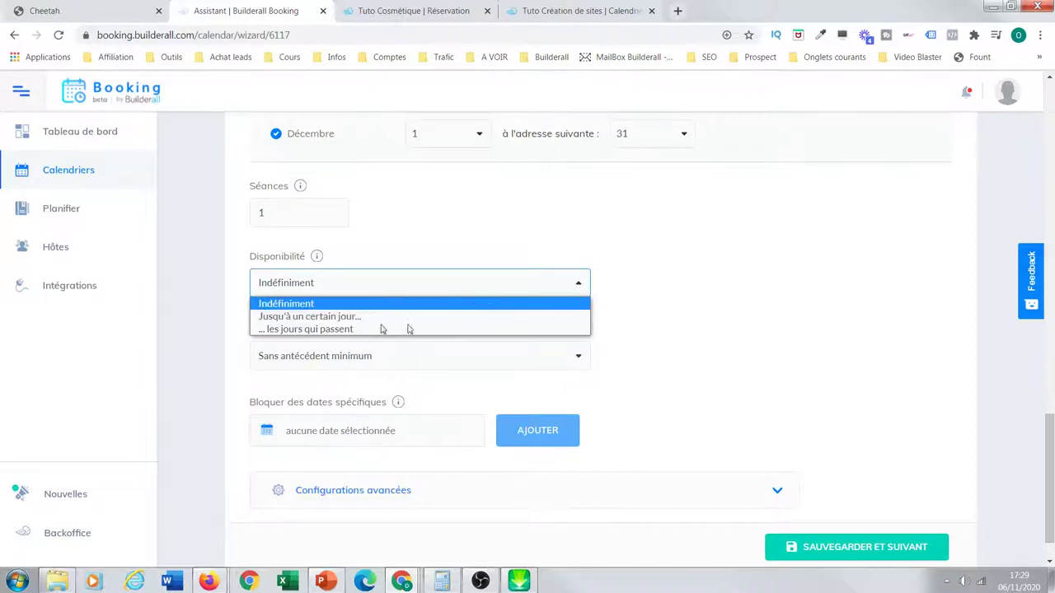
pyautogui.click(782, 255)
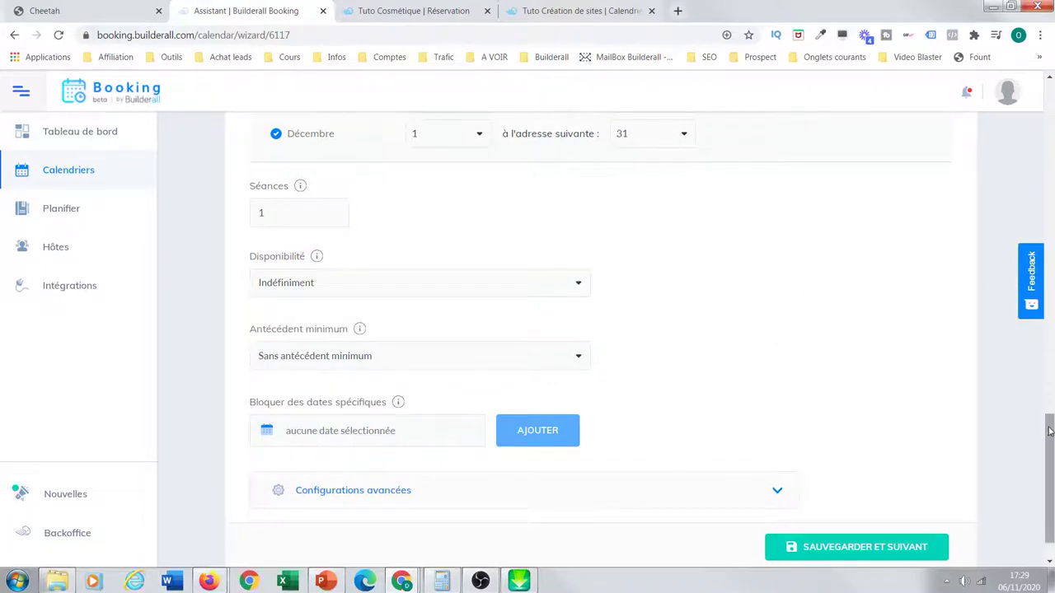
pyautogui.scroll(-1, 1047, 422)
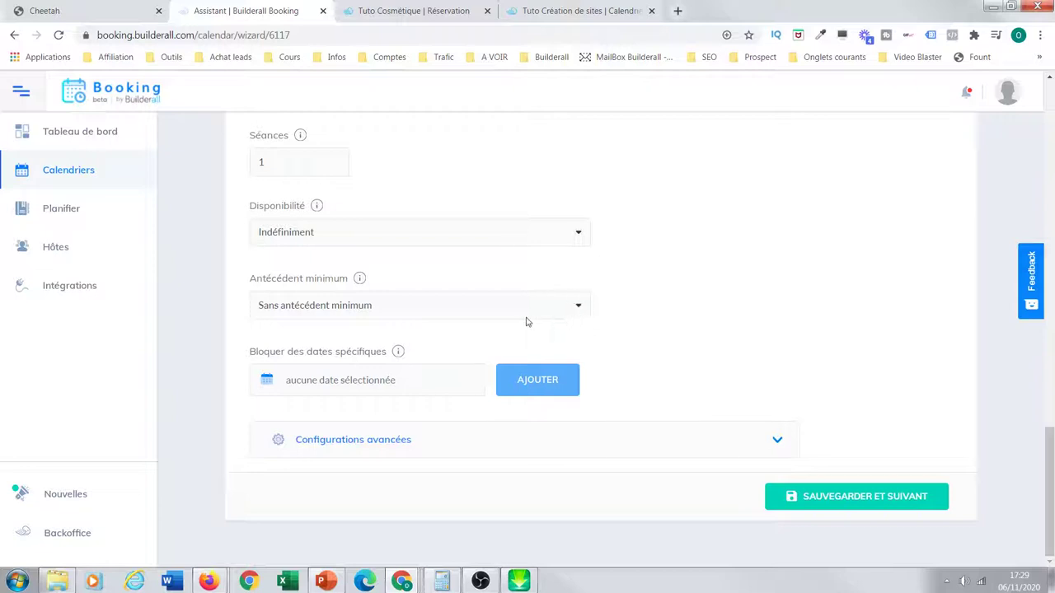
pyautogui.click(577, 311)
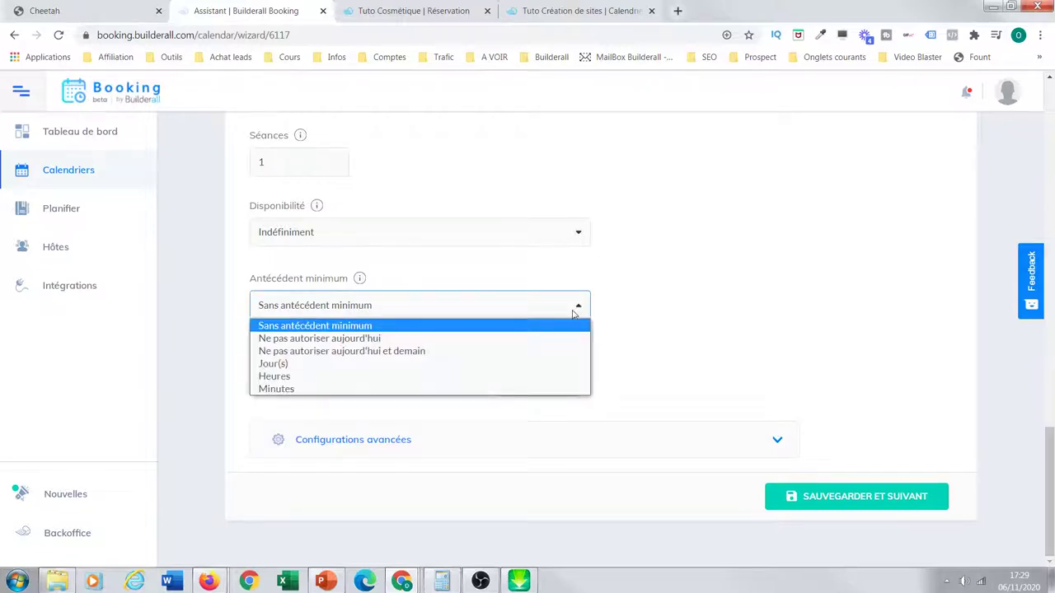
pyautogui.click(719, 319)
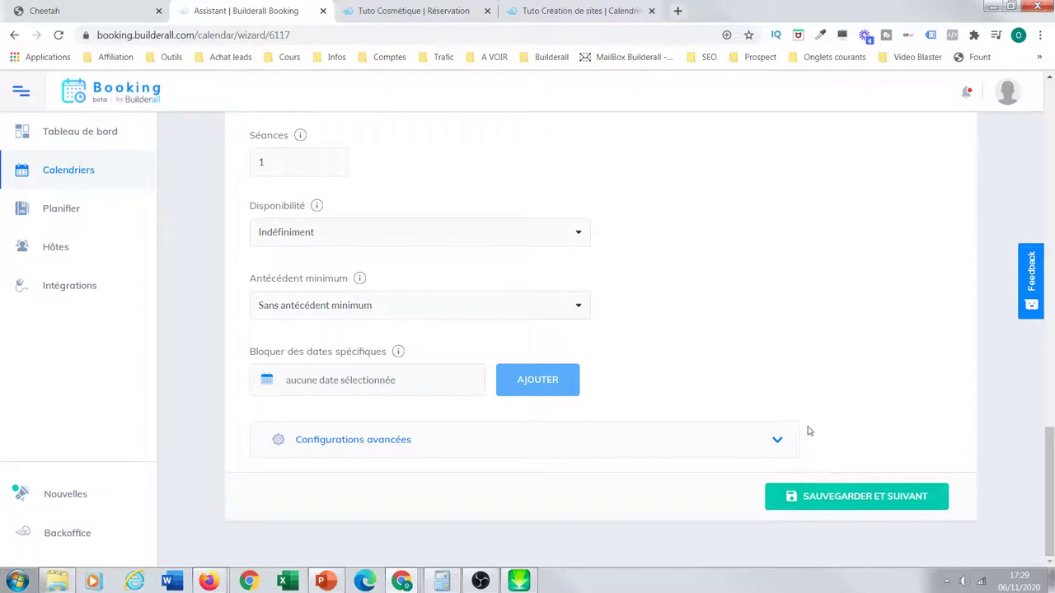
# Review the group's advanced configurations for approval, cancellation and limits, keeping the defaults, and save to continue to the form fields
pyautogui.click(779, 441)
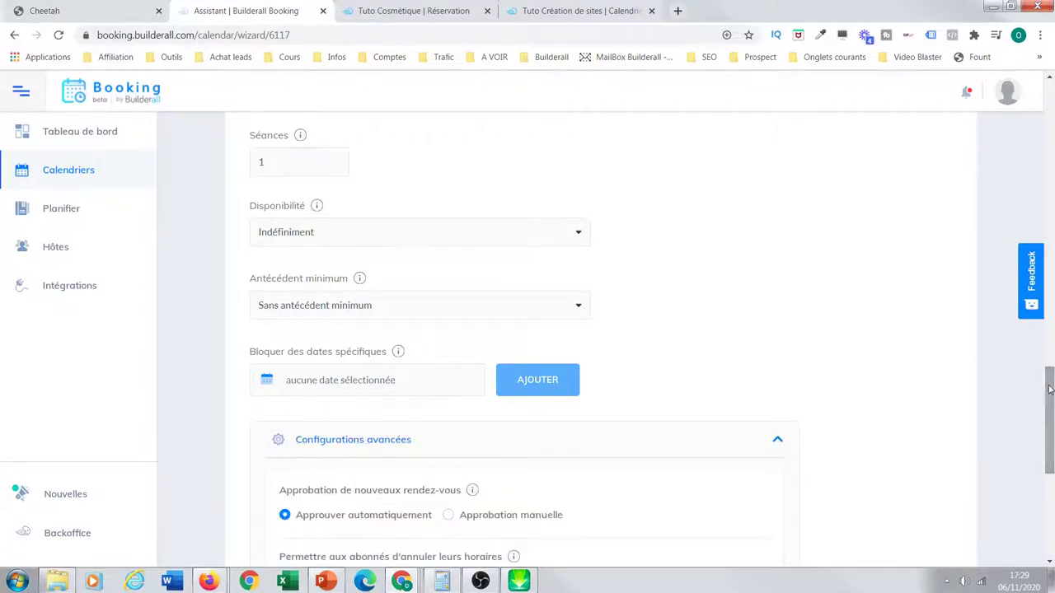
pyautogui.scroll(-5, 1051, 453)
pyautogui.moveTo(1051, 467)
pyautogui.mouseDown()
pyautogui.moveTo(1047, 446)
pyautogui.moveTo(1048, 463)
pyautogui.mouseUp()
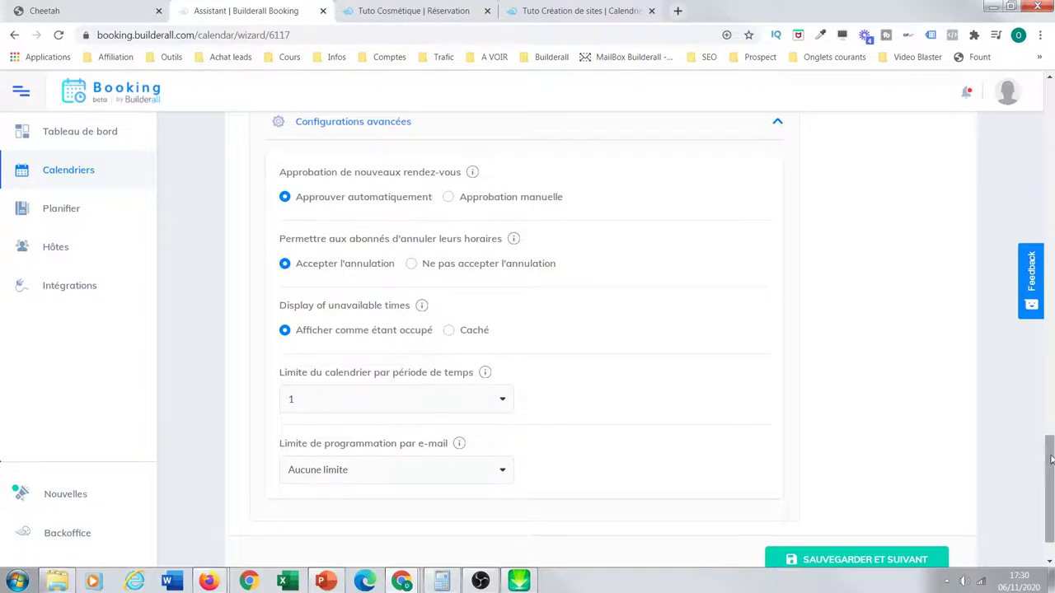
pyautogui.scroll(-1, 922, 497)
pyautogui.click(921, 497)
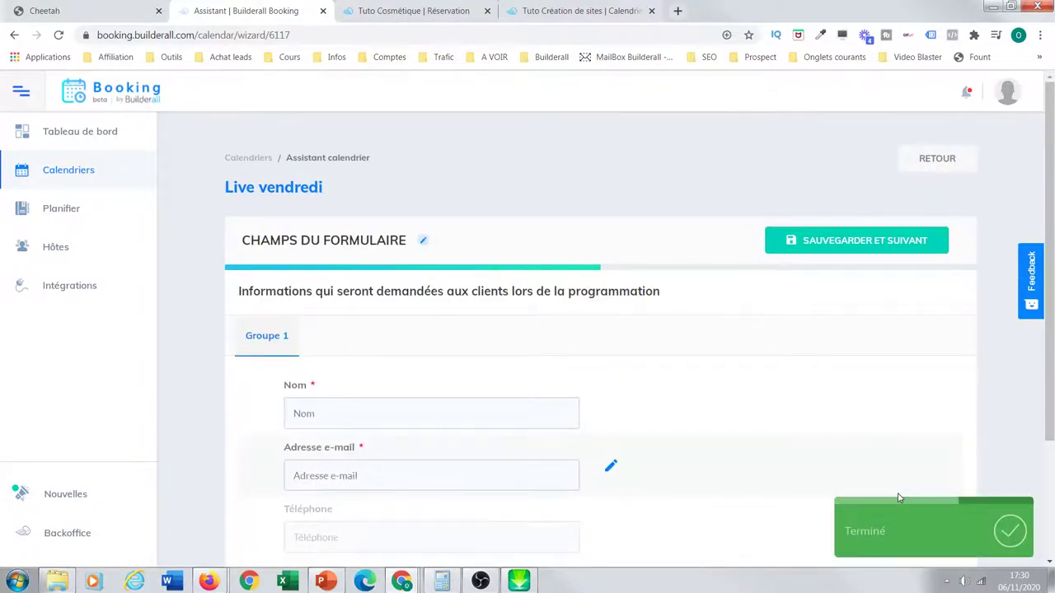
# Make the Téléphone field required in the booking form, then save and continue to the communication settings
pyautogui.scroll(-2, 1052, 295)
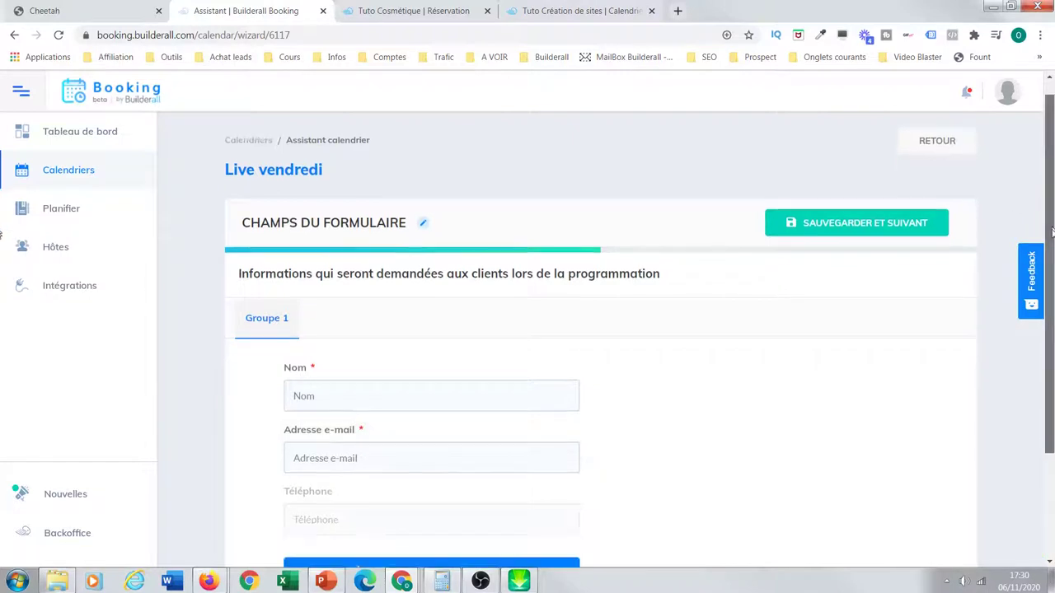
pyautogui.scroll(-1, 1051, 295)
pyautogui.scroll(1, 1052, 295)
pyautogui.scroll(-1, 1052, 295)
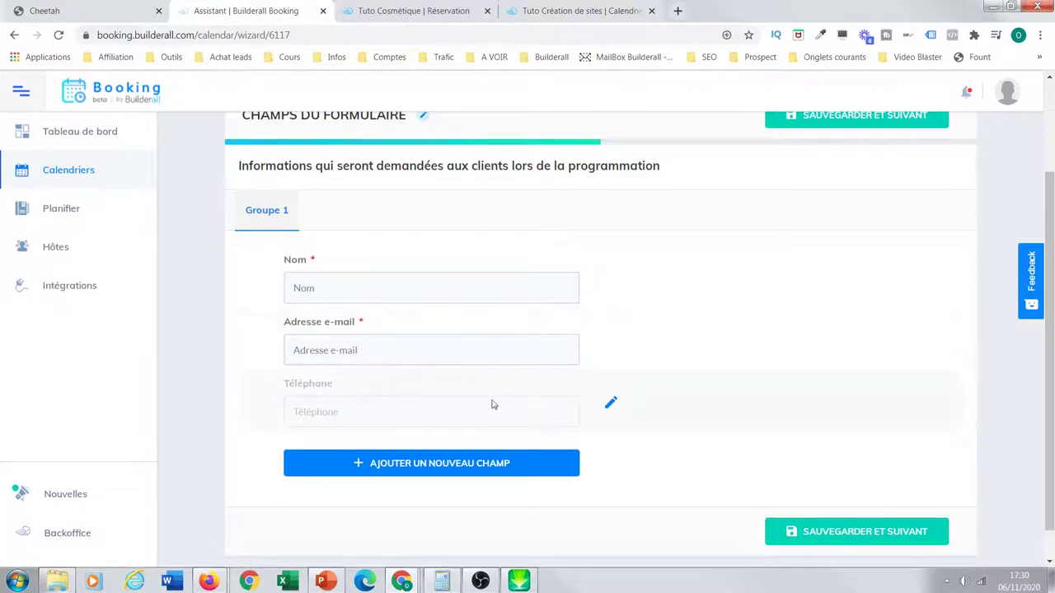
pyautogui.click(611, 402)
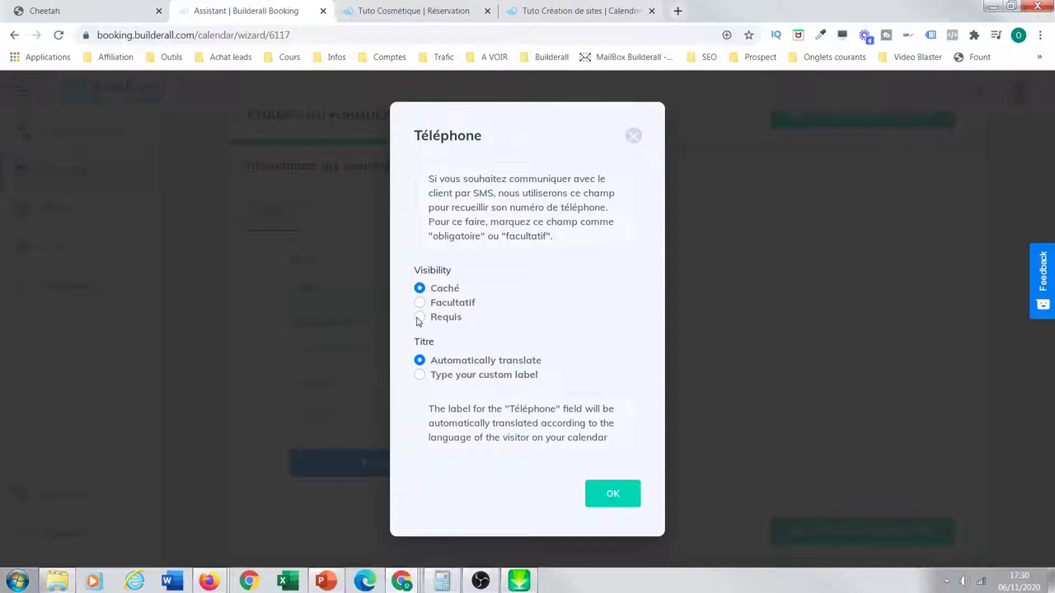
pyautogui.click(420, 319)
pyautogui.click(607, 503)
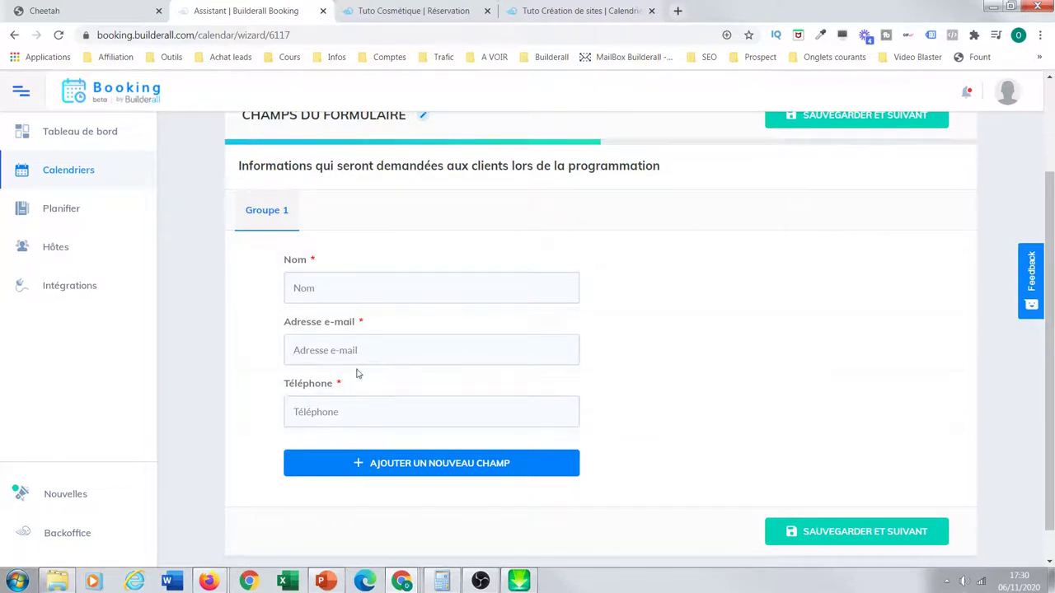
pyautogui.click(871, 534)
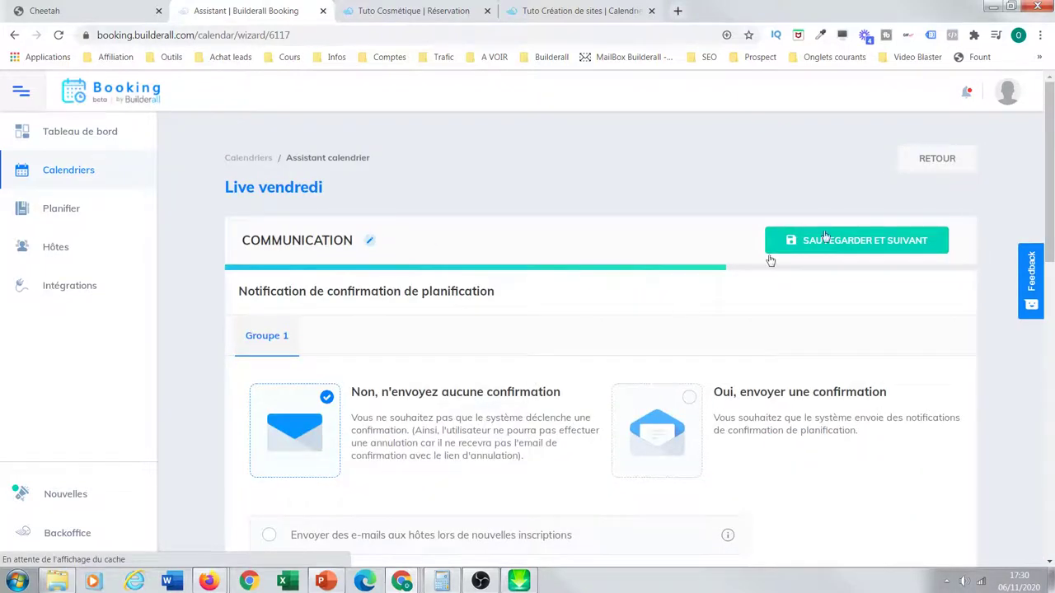
# Enable scheduling confirmation notifications for Groupe 1 and e-mails to hosts for new registrations
pyautogui.scroll(-5, 3, 208)
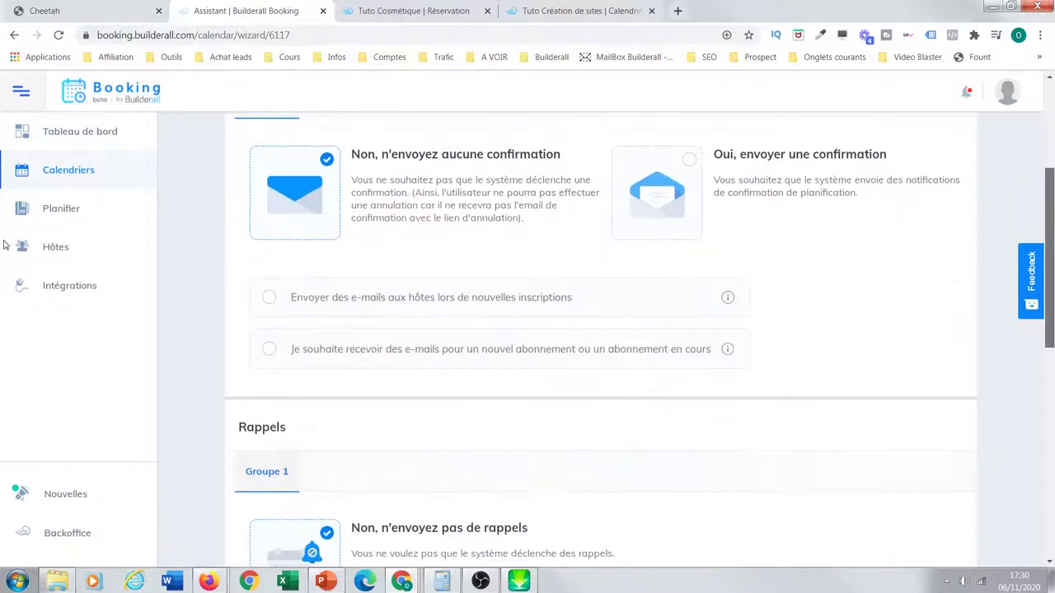
pyautogui.scroll(2, 3, 207)
pyautogui.scroll(1, 4, 206)
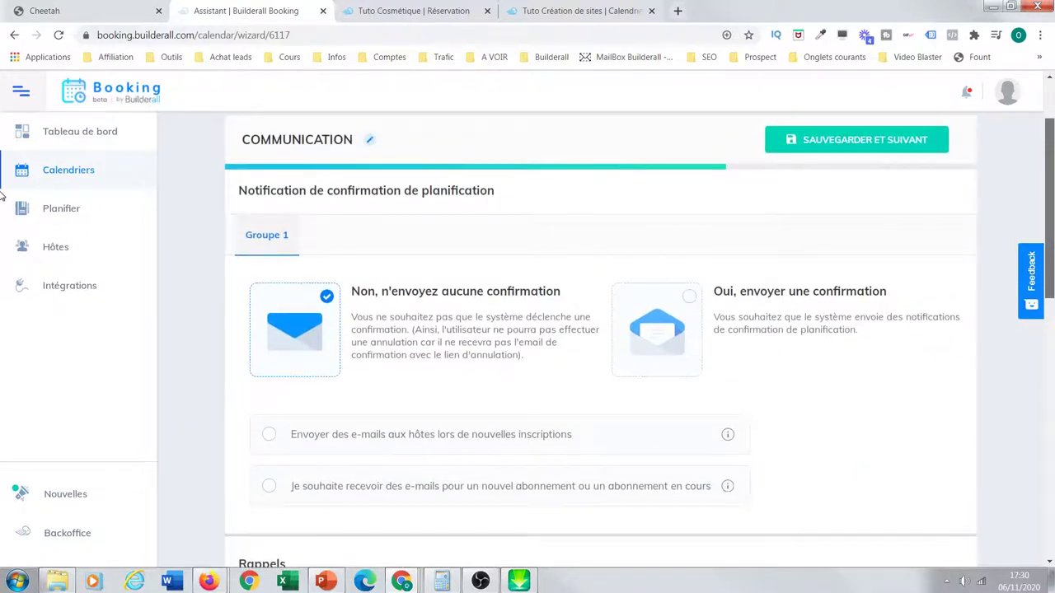
pyautogui.scroll(-2, 3, 206)
pyautogui.scroll(1, 3, 223)
pyautogui.scroll(1, 3, 227)
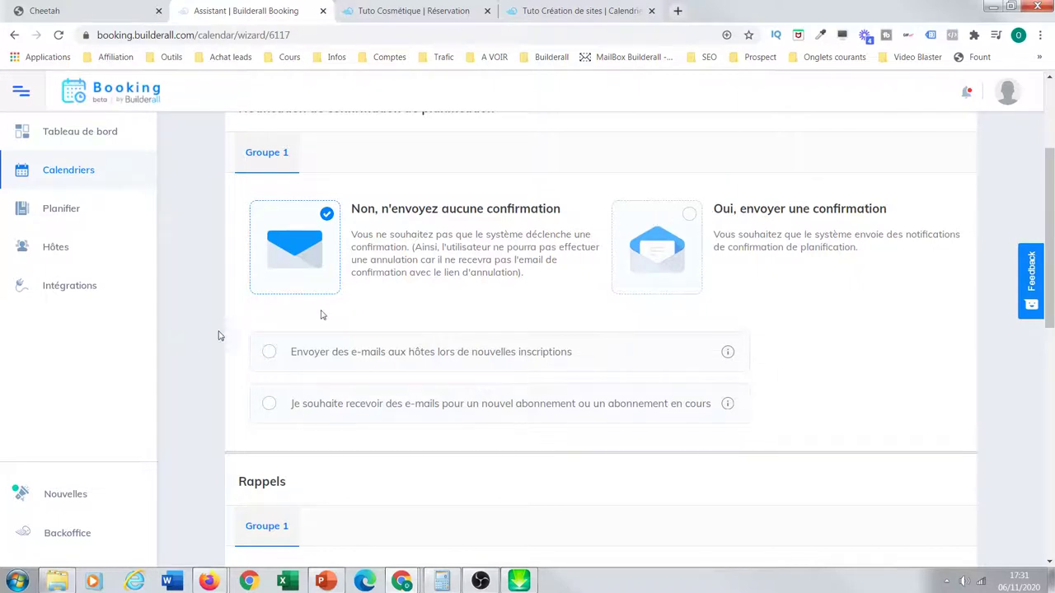
pyautogui.moveTo(1052, 195); pyautogui.dragTo(1051, 202)
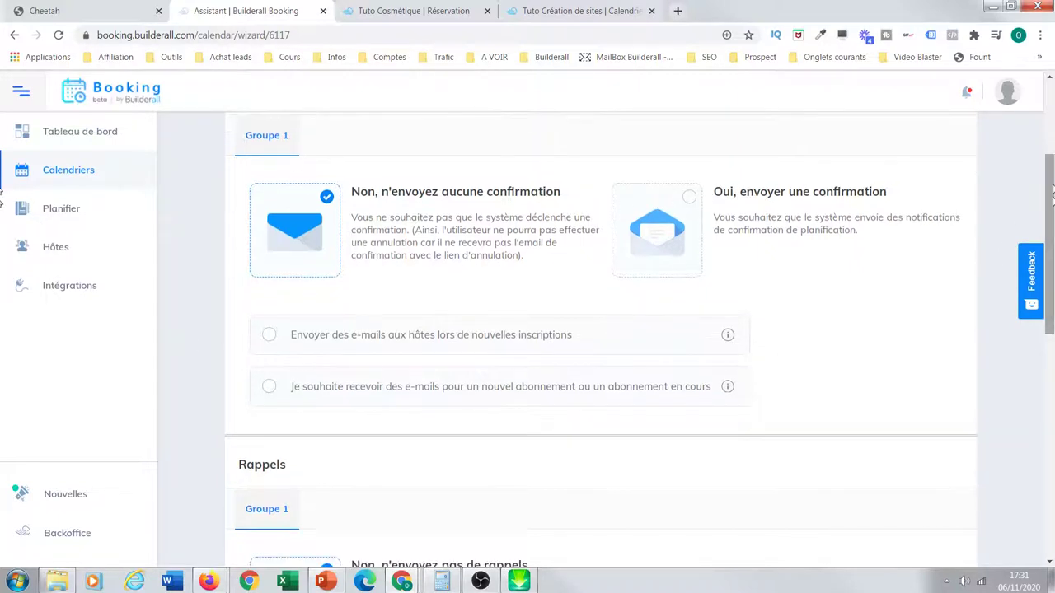
pyautogui.click(660, 210)
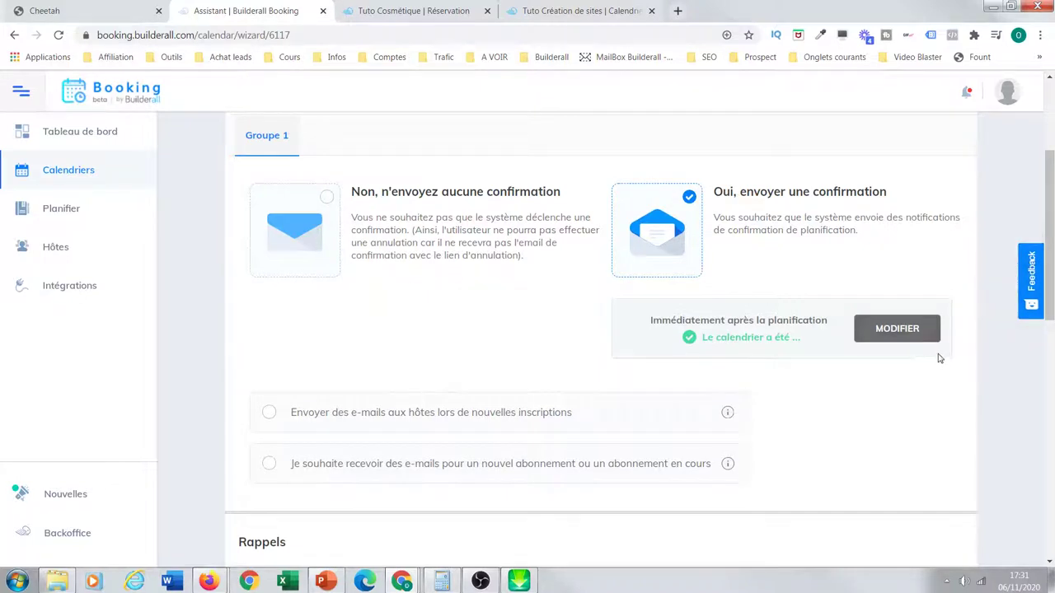
pyautogui.scroll(-1, 1051, 239)
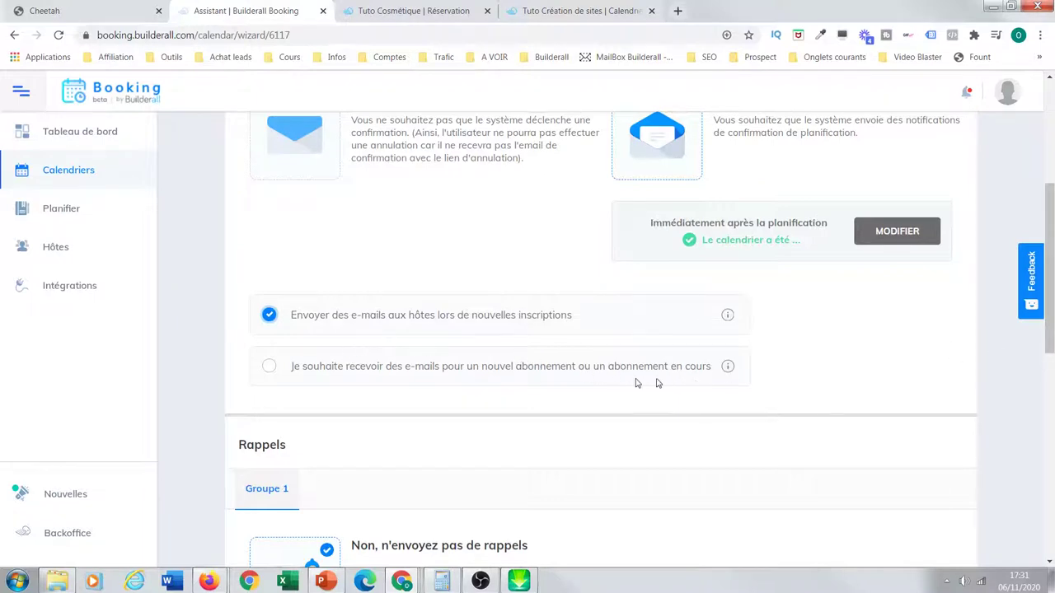
# Enable reminders for Groupe 1 with "Oui, envoyez des rappels" and read the option's description
pyautogui.moveTo(1050, 342); pyautogui.dragTo(1050, 407)
pyautogui.scroll(-1, 1050, 403)
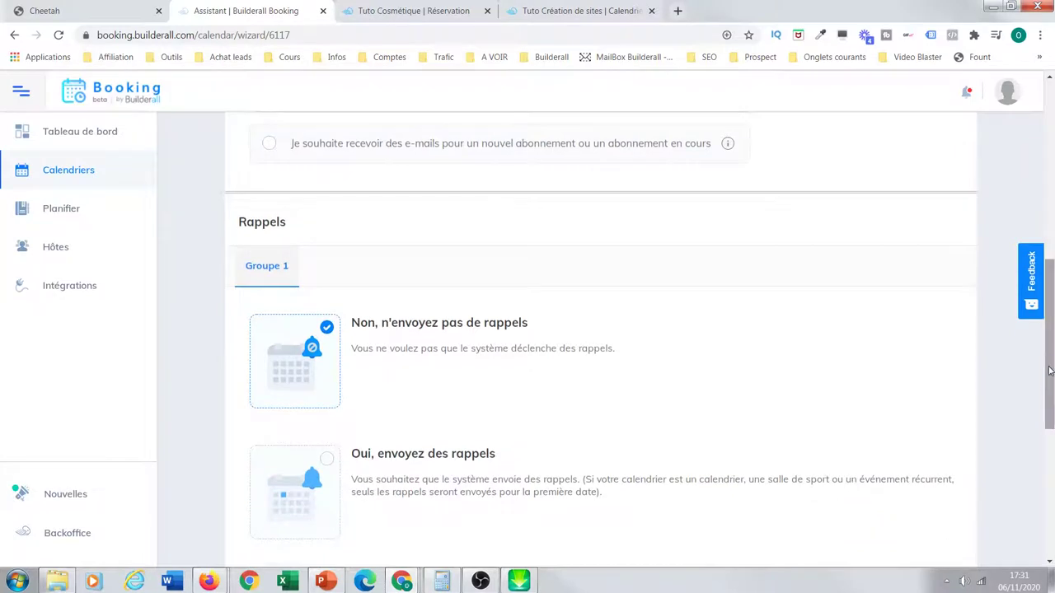
pyautogui.scroll(-1, 1048, 397)
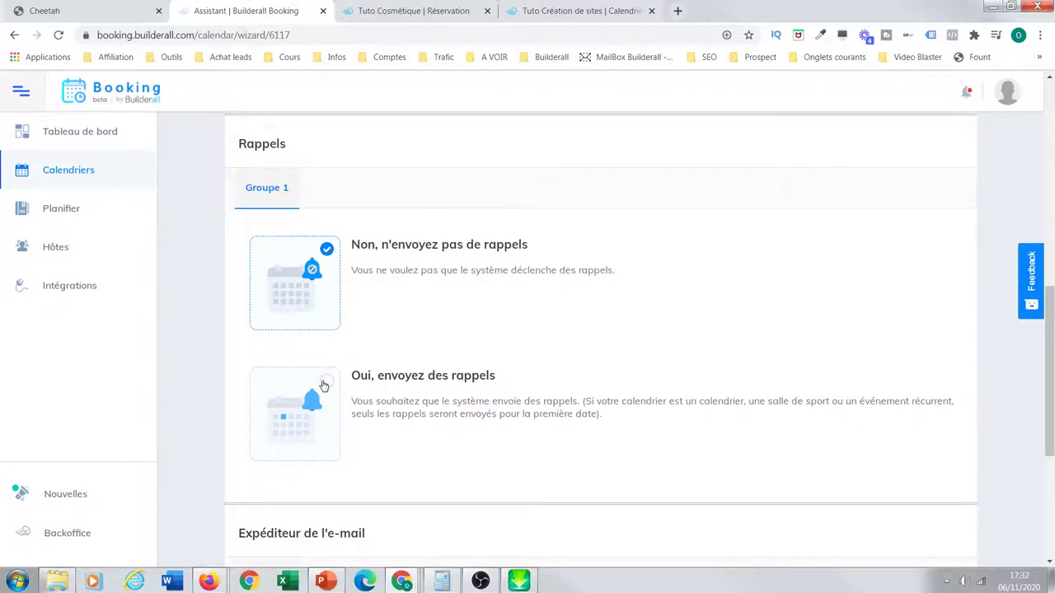
pyautogui.moveTo(1051, 367); pyautogui.dragTo(1050, 417)
pyautogui.scroll(2, 824, 371)
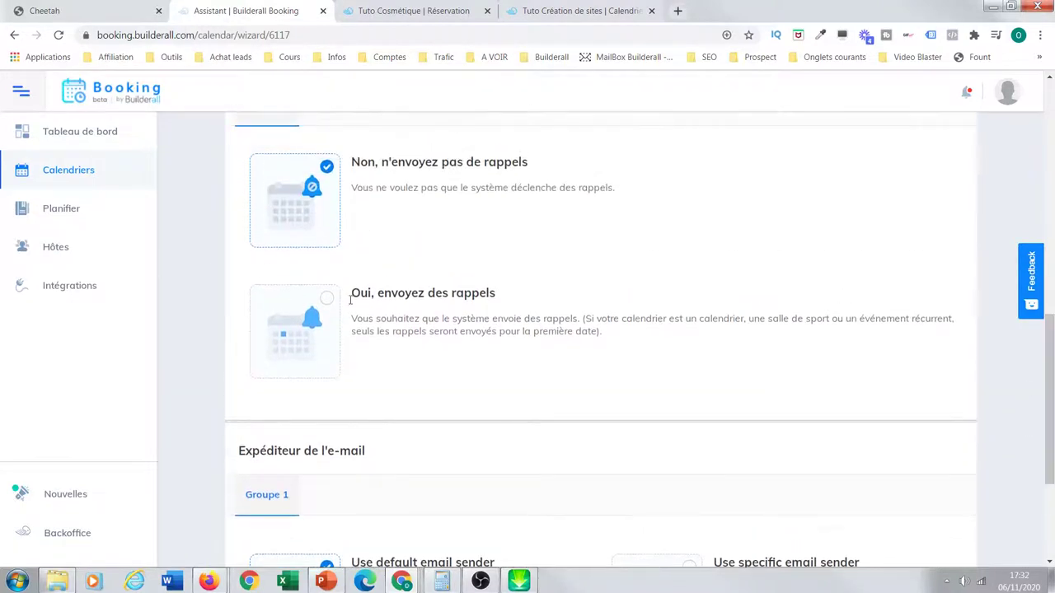
pyautogui.click(328, 299)
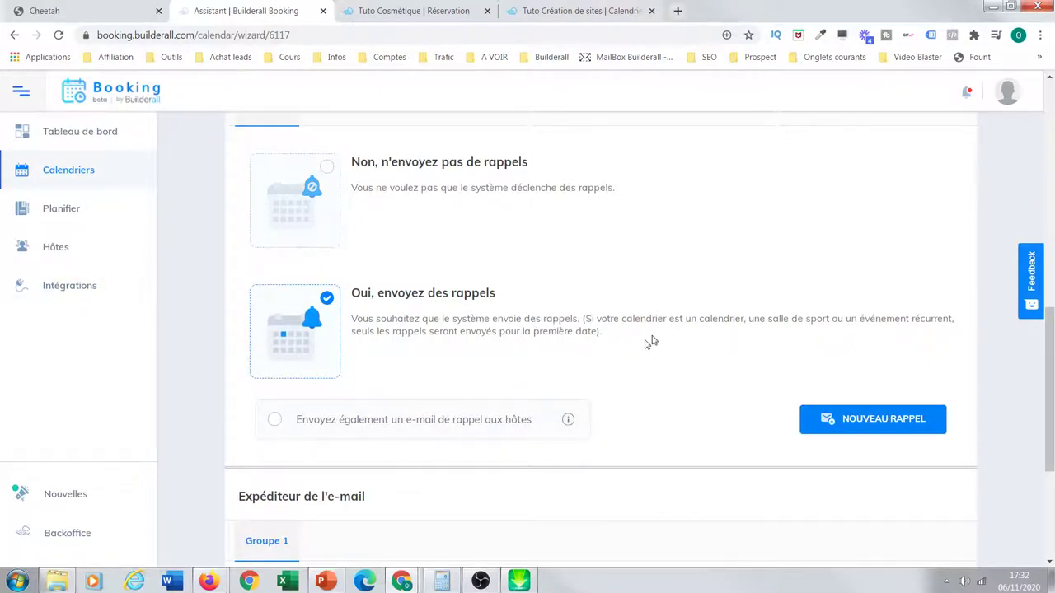
pyautogui.moveTo(606, 333); pyautogui.dragTo(369, 319)
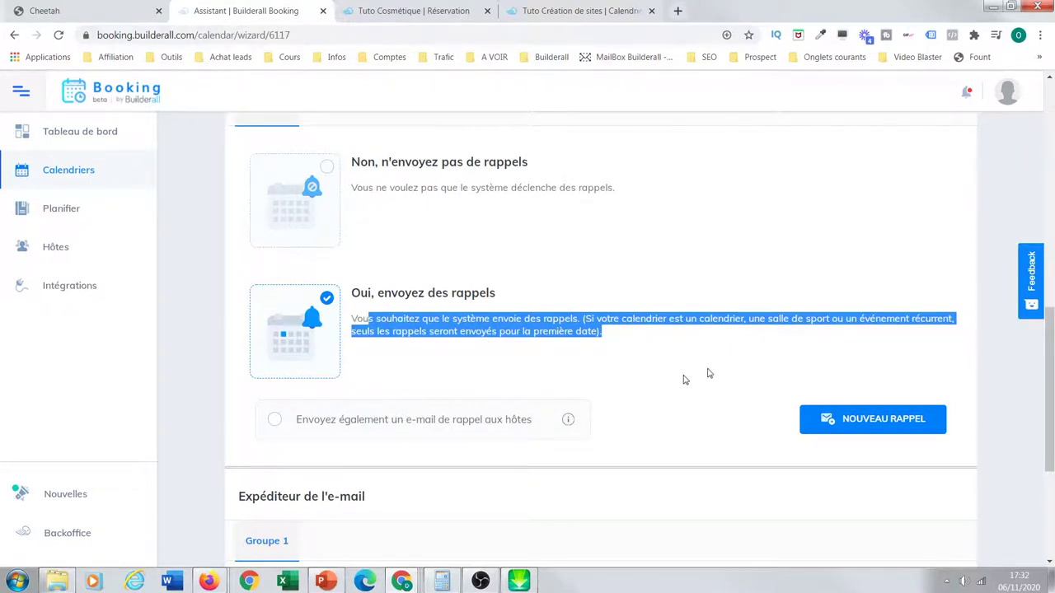
# Choose "Use specific email sender" for Groupe 1 and check the available senders
pyautogui.moveTo(1048, 334); pyautogui.dragTo(1046, 425)
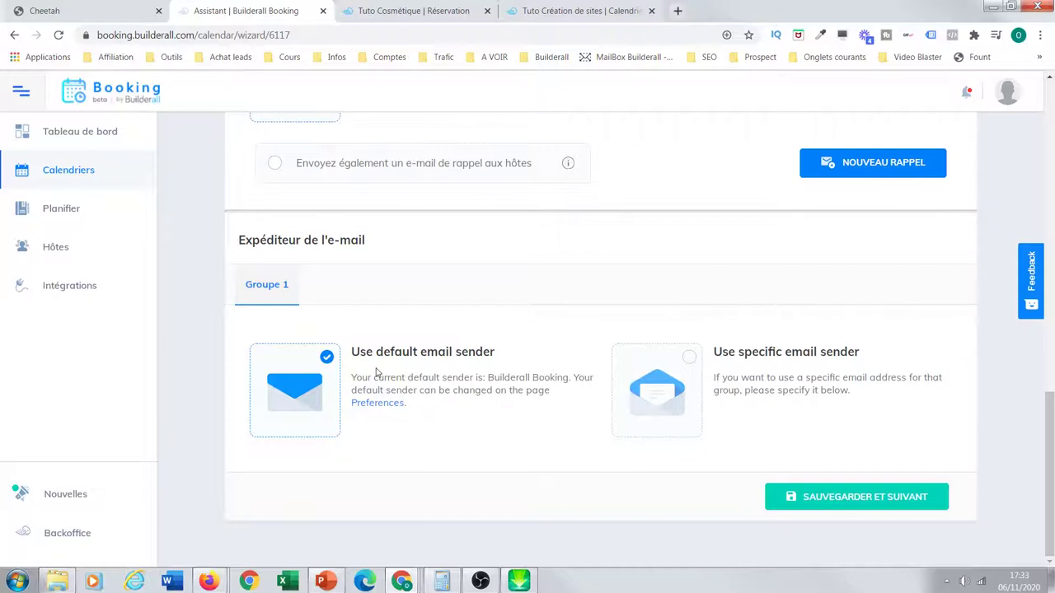
pyautogui.click(689, 361)
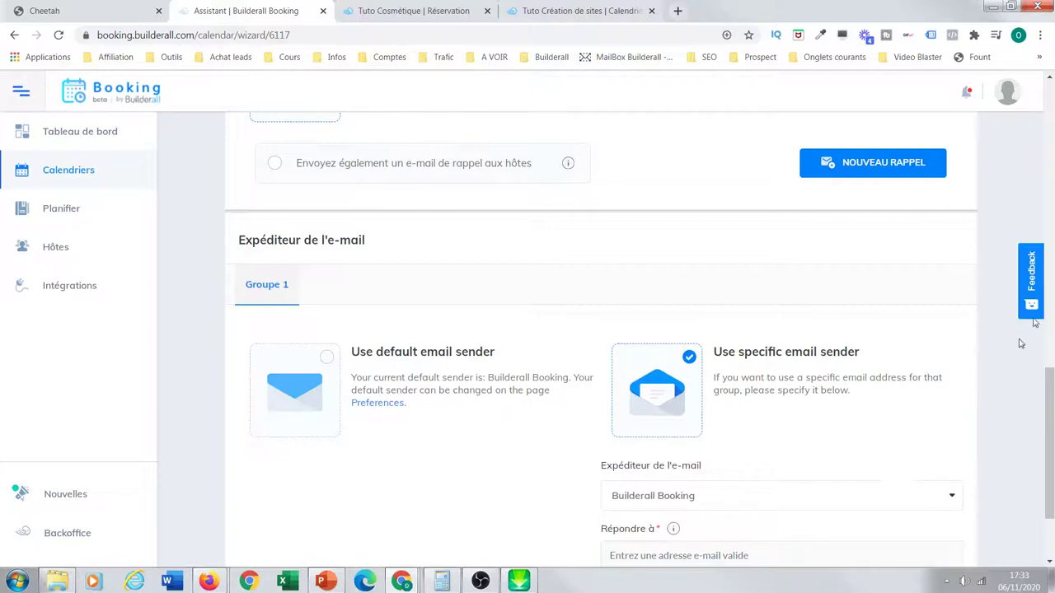
pyautogui.scroll(-2, 1046, 429)
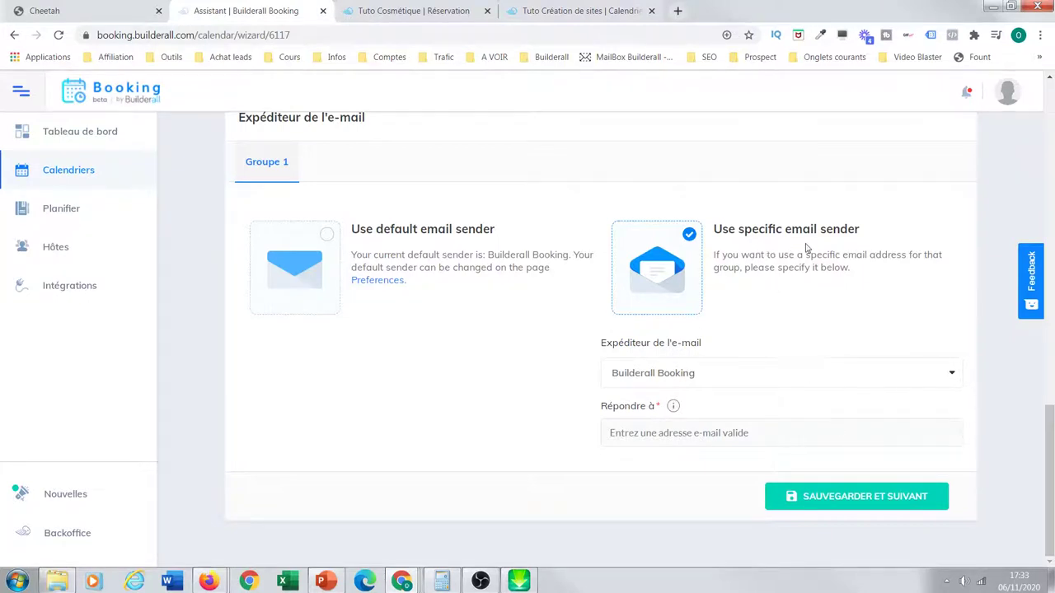
pyautogui.click(952, 374)
pyautogui.click(416, 369)
# Open the user preferences from the default sender option, review the time, notification and e-mail sender settings, and save them
pyautogui.click(386, 281)
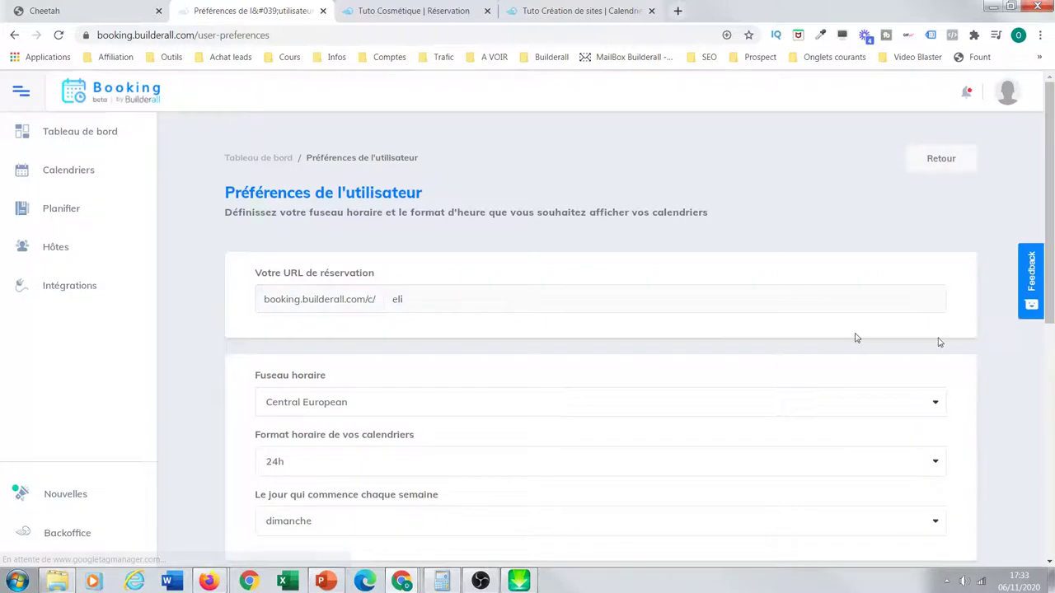
pyautogui.scroll(-1, 1051, 330)
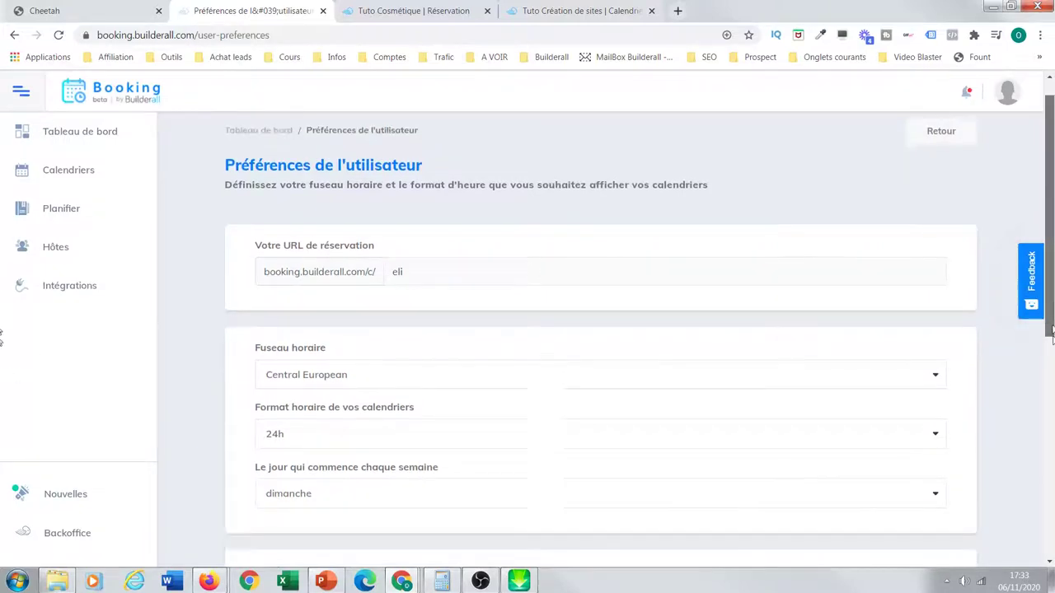
pyautogui.scroll(-6, 2, 332)
pyautogui.scroll(1, 10, 494)
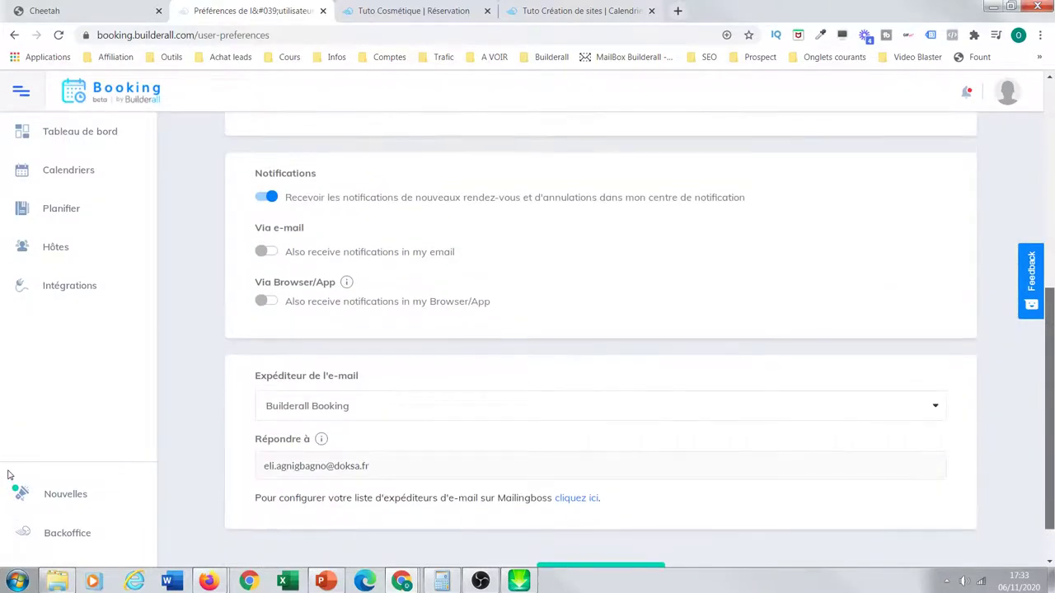
pyautogui.scroll(6, 3, 371)
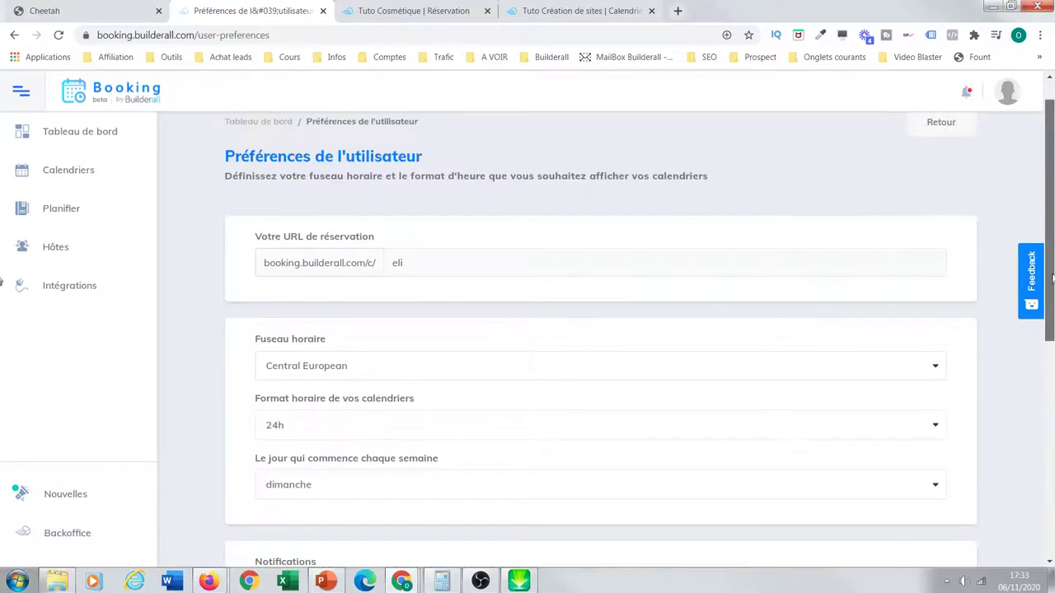
pyautogui.scroll(-6, 1050, 239)
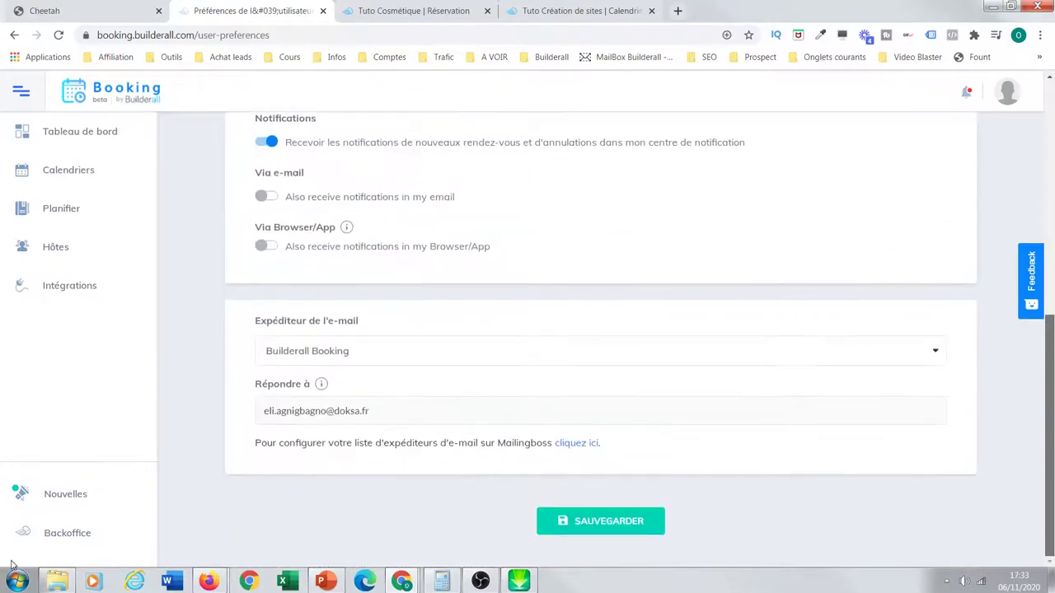
pyautogui.click(633, 528)
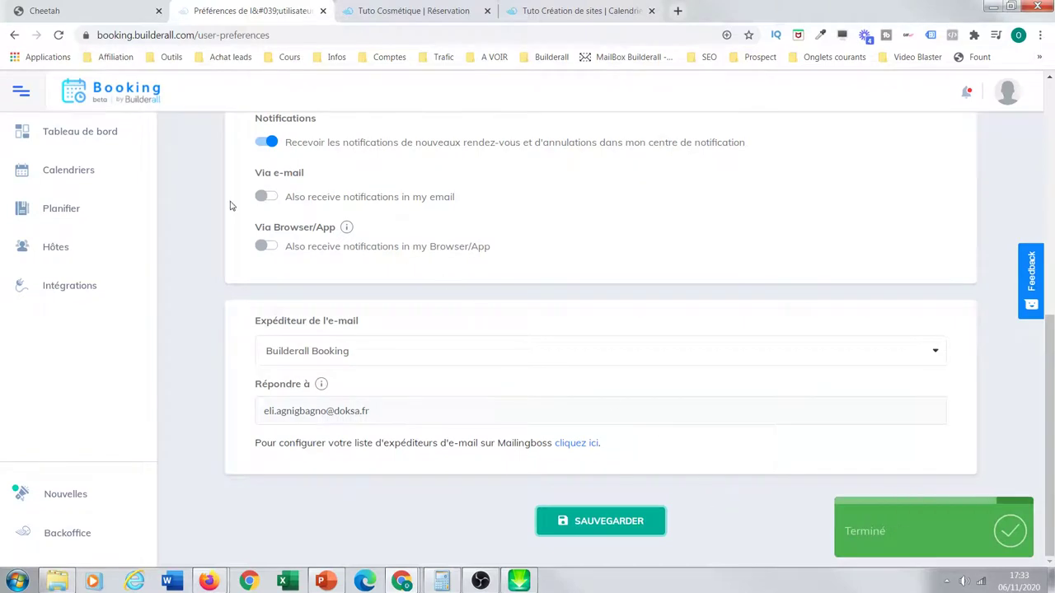
# Reopen the Live vendredi calendar's communication settings and enable Groupe 1 reminders with "Oui, envoyez des rappels"
pyautogui.click(68, 172)
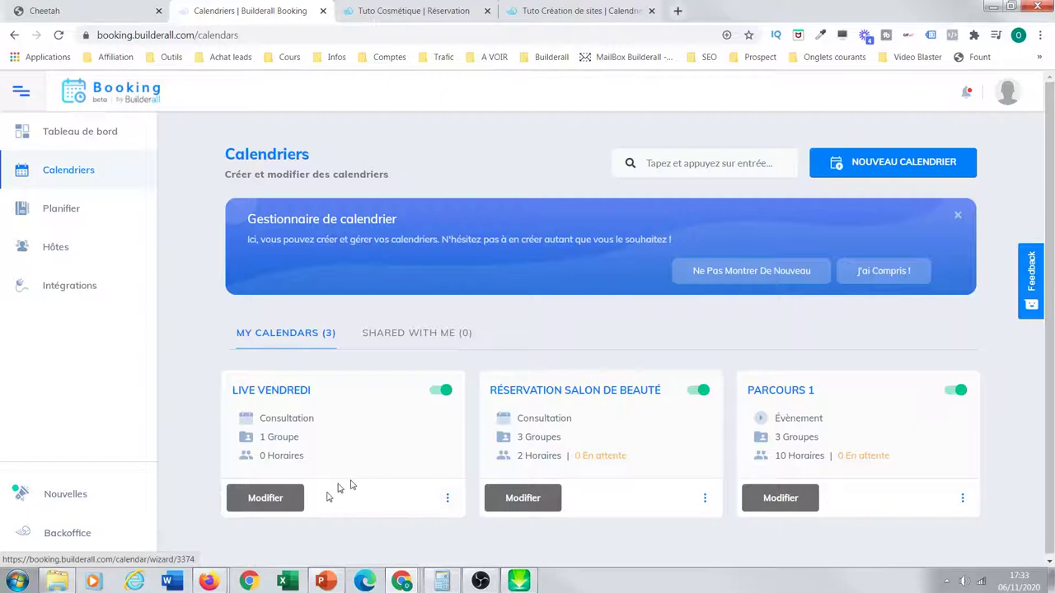
pyautogui.click(264, 501)
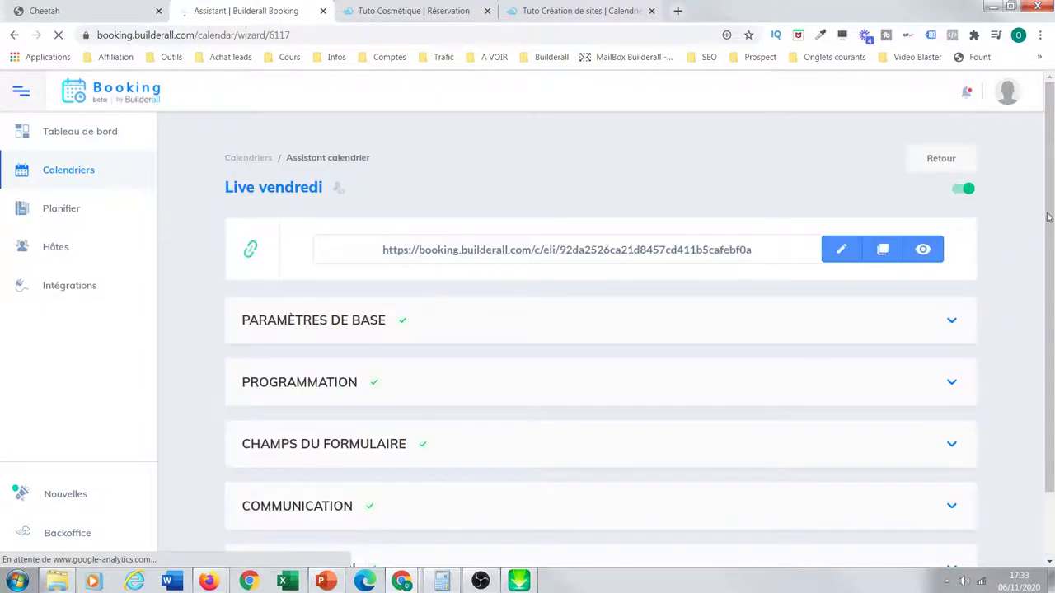
pyautogui.scroll(-1, 1050, 214)
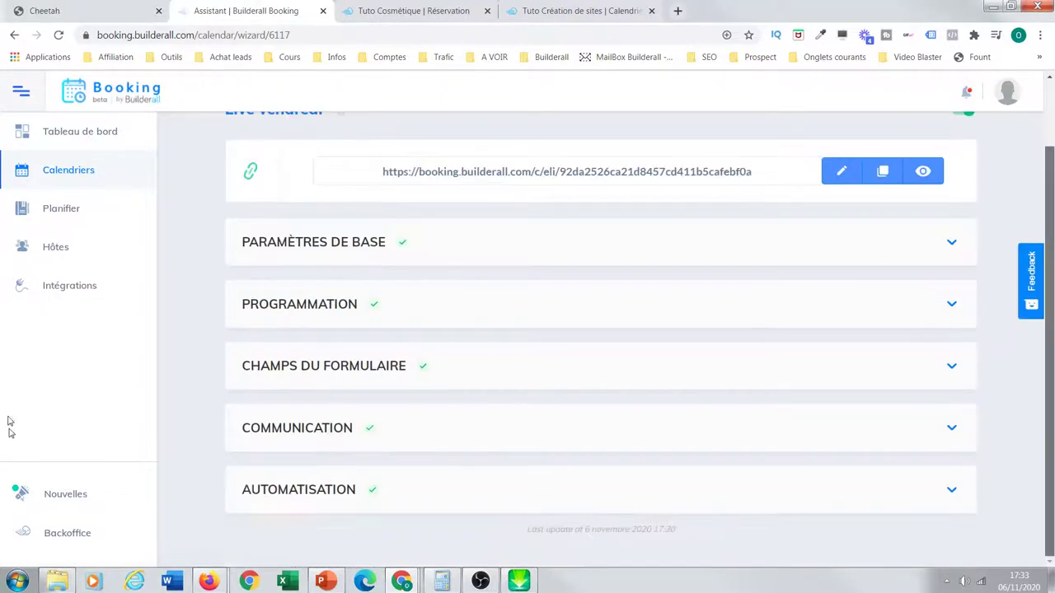
pyautogui.click(313, 430)
pyautogui.moveTo(1050, 228); pyautogui.dragTo(1049, 330)
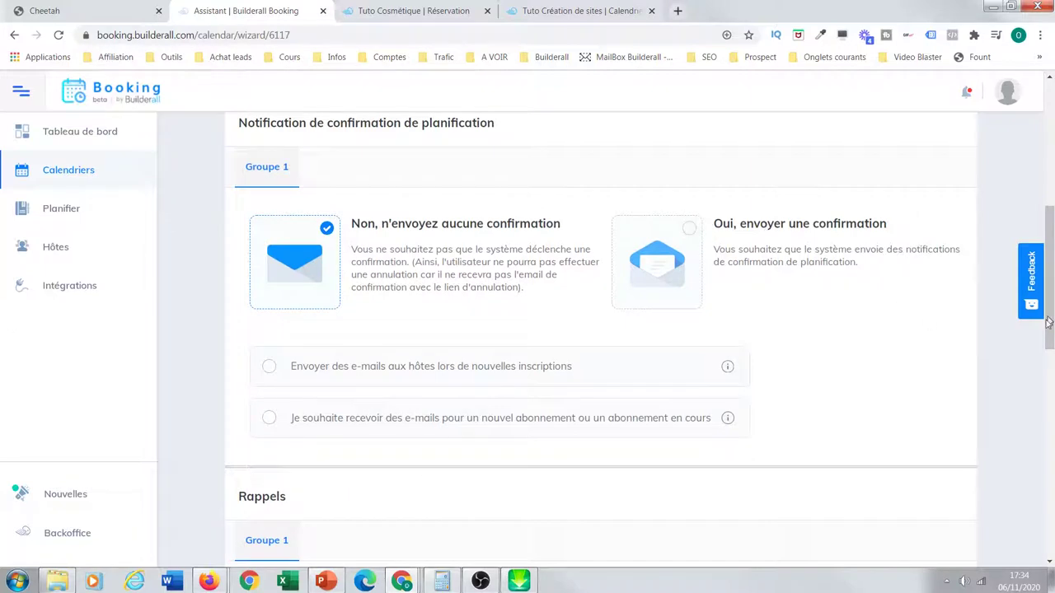
pyautogui.moveTo(1049, 320); pyautogui.dragTo(1051, 456)
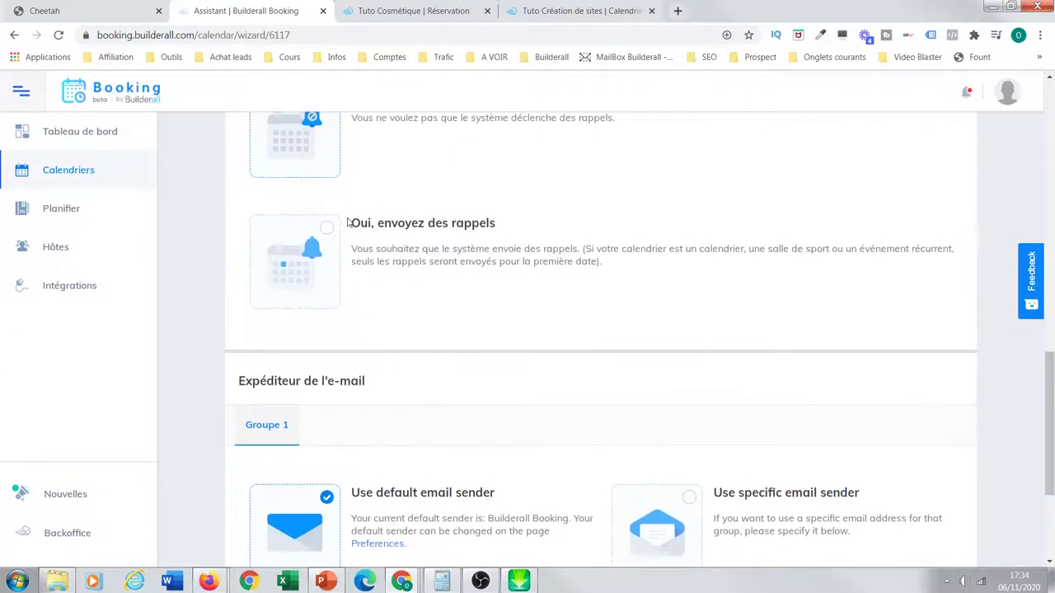
pyautogui.click(329, 229)
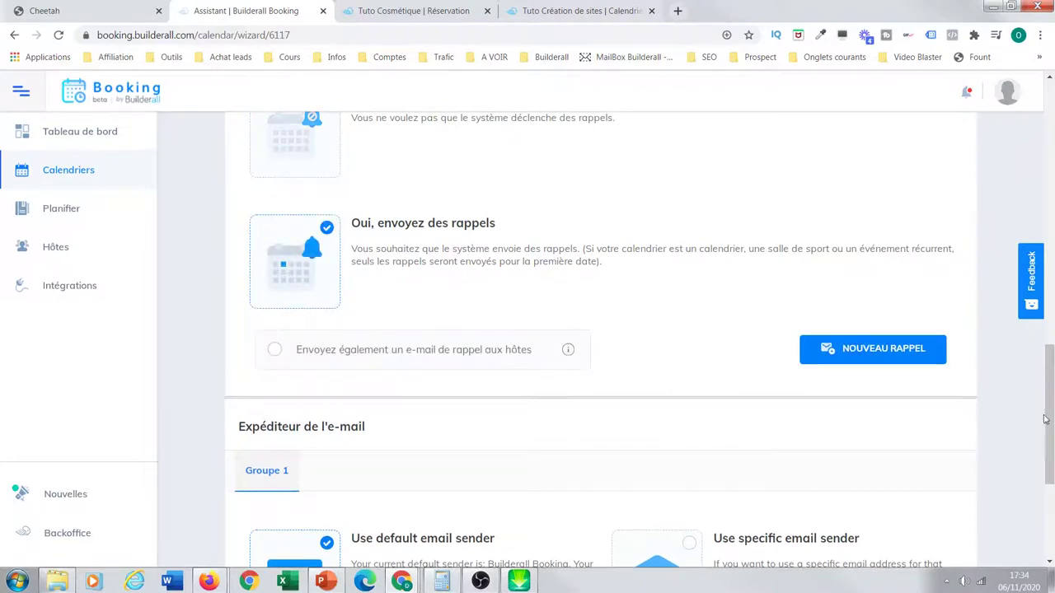
# Try to open the Automatisation section while the communication settings are still being edited
pyautogui.moveTo(1048, 429); pyautogui.dragTo(1049, 479)
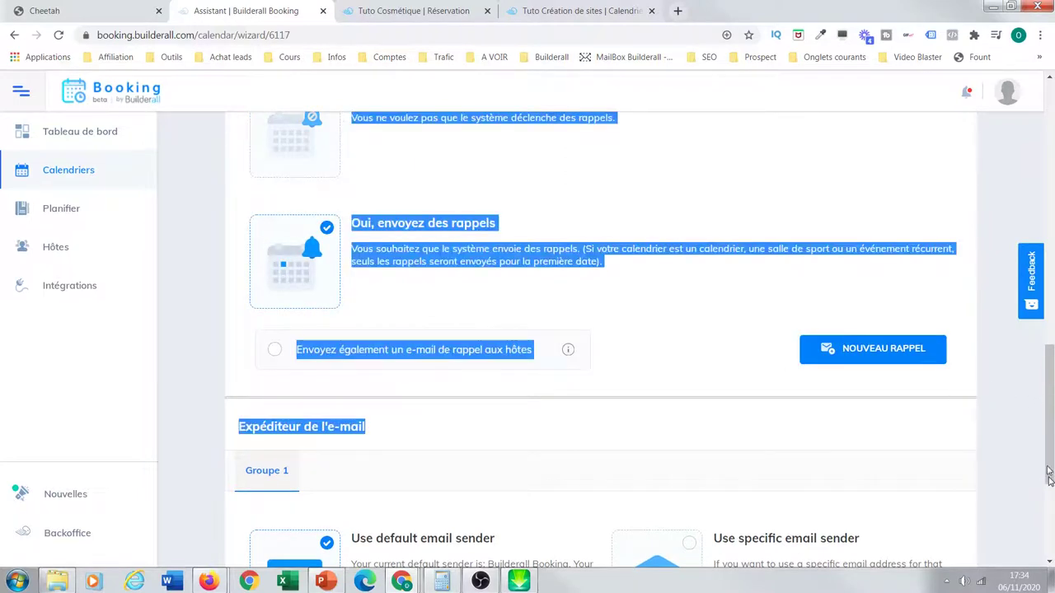
pyautogui.click(978, 365)
pyautogui.scroll(-3, 2, 469)
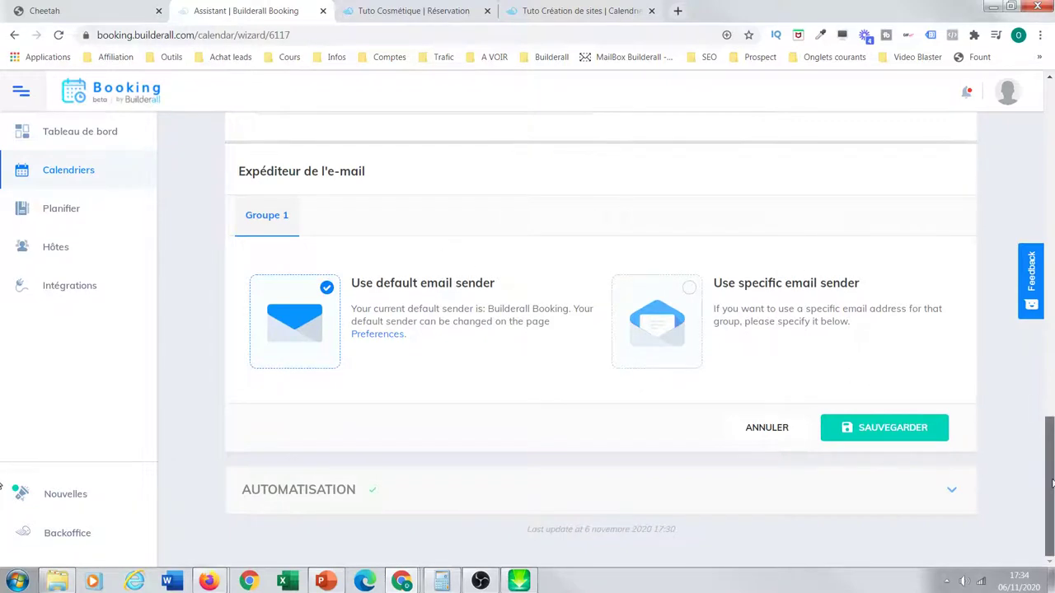
pyautogui.click(954, 492)
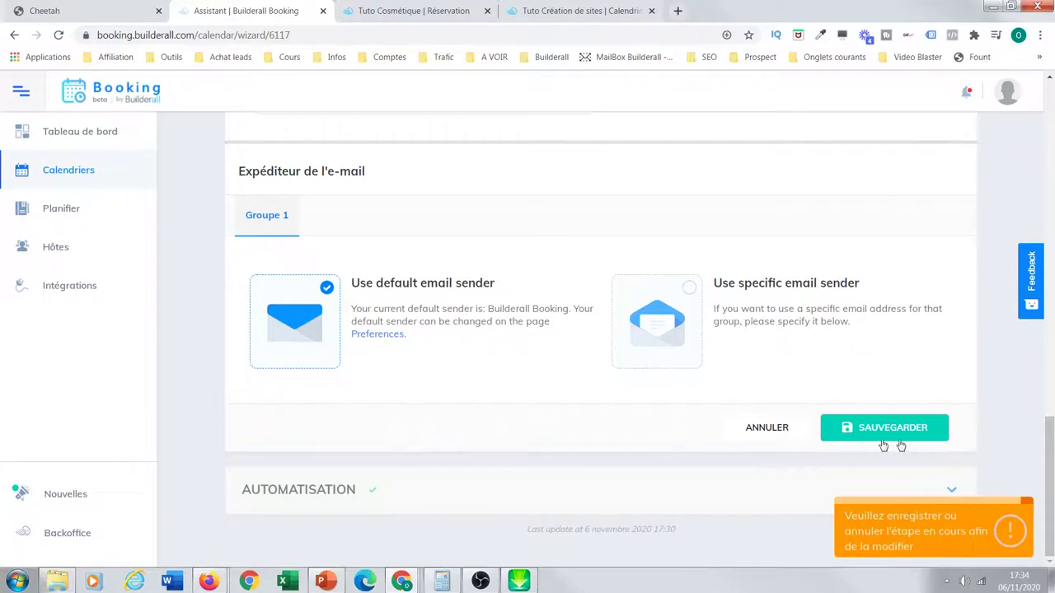
# Try "Use specific email sender" for Groupe 1, check its reply-to field, and return to the default sender
pyautogui.click(689, 289)
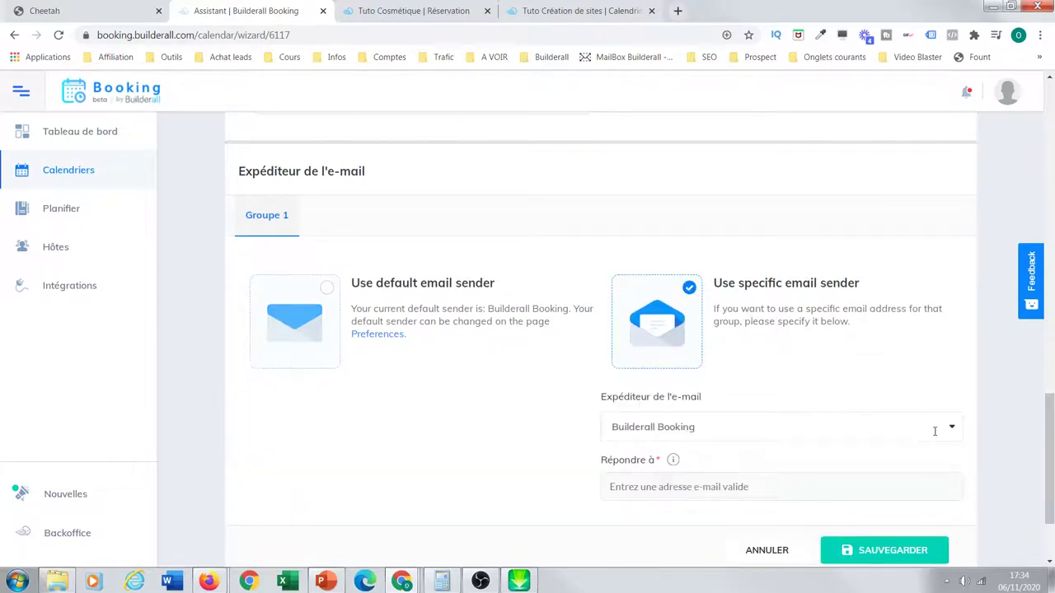
pyautogui.scroll(-2, 1043, 460)
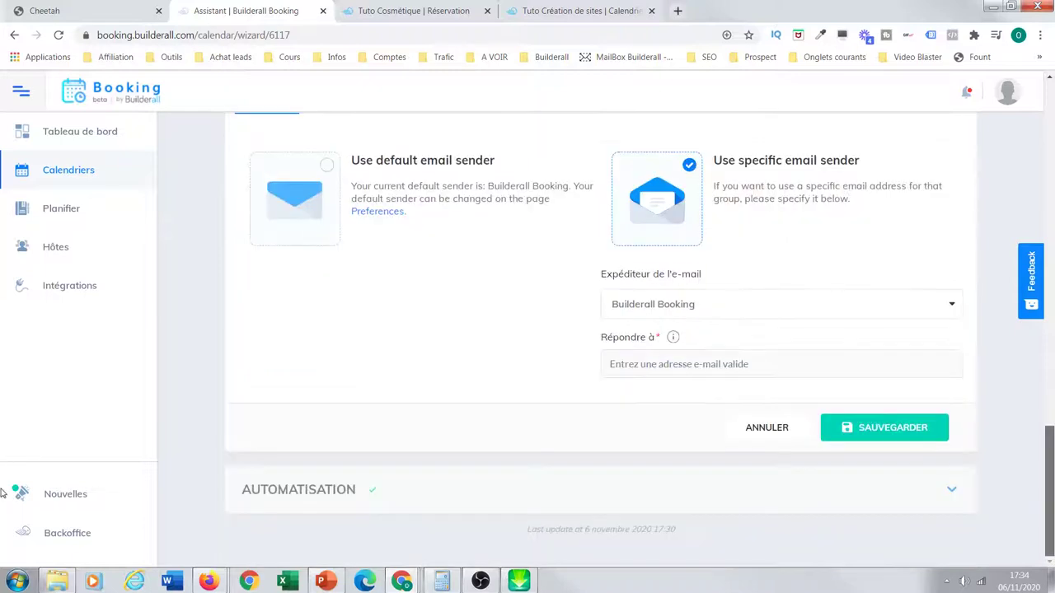
pyautogui.click(754, 365)
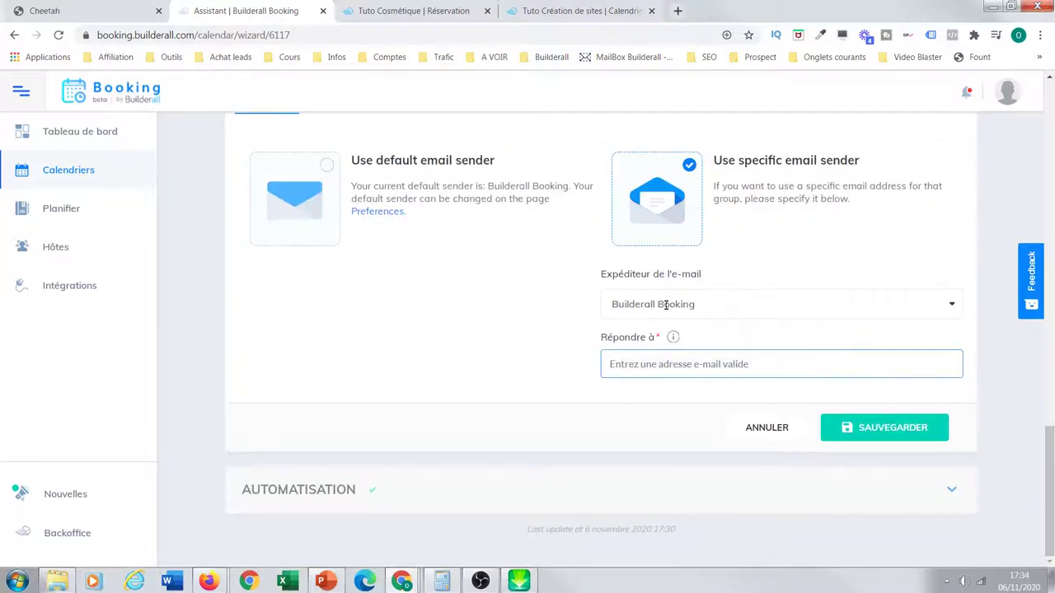
pyautogui.click(327, 166)
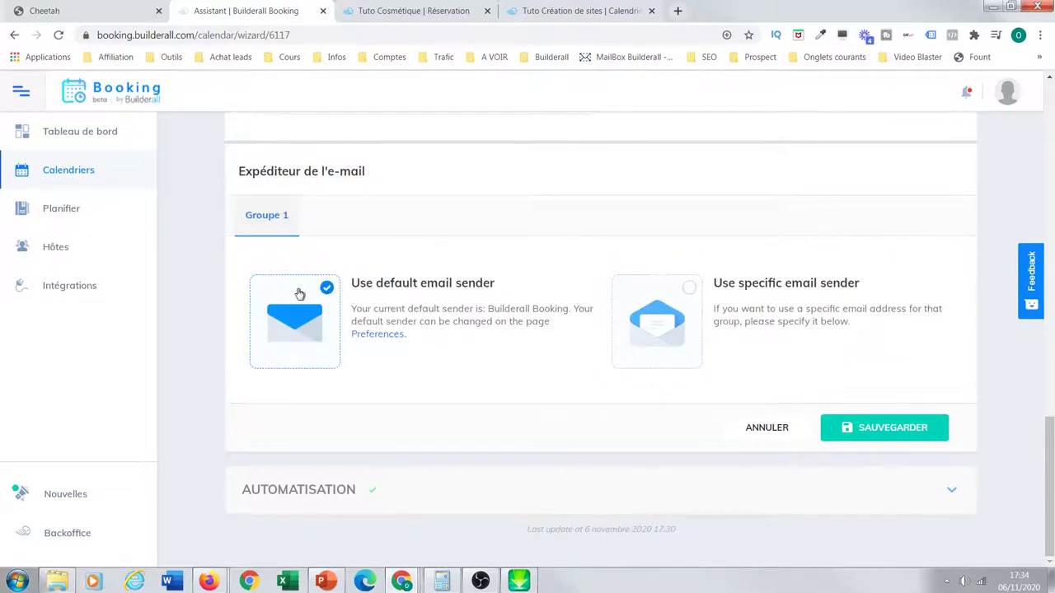
# Try to save the communication settings with Builderall Booking as Groupe 1's specific e-mail sender and an empty reply-to address
pyautogui.click(689, 288)
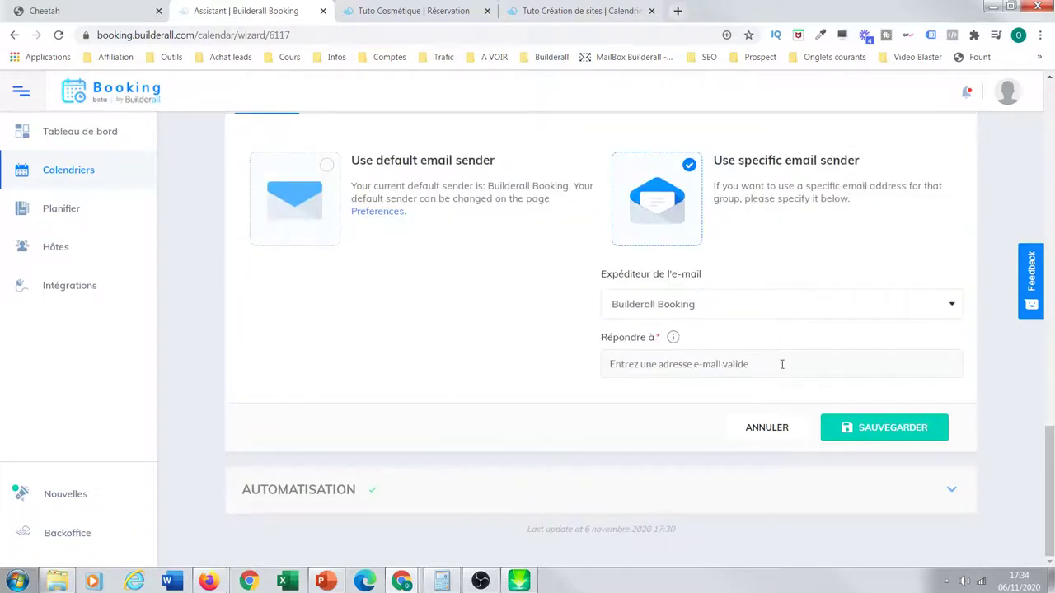
pyautogui.moveTo(1052, 439); pyautogui.dragTo(1054, 466)
pyautogui.moveTo(1045, 428); pyautogui.dragTo(1047, 404)
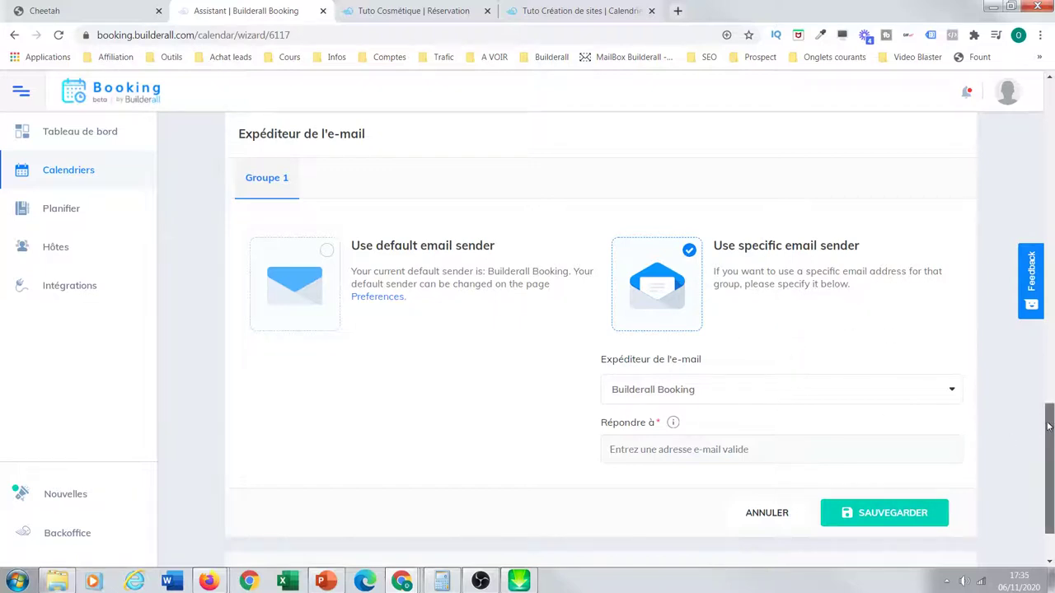
pyautogui.scroll(-1, 1043, 422)
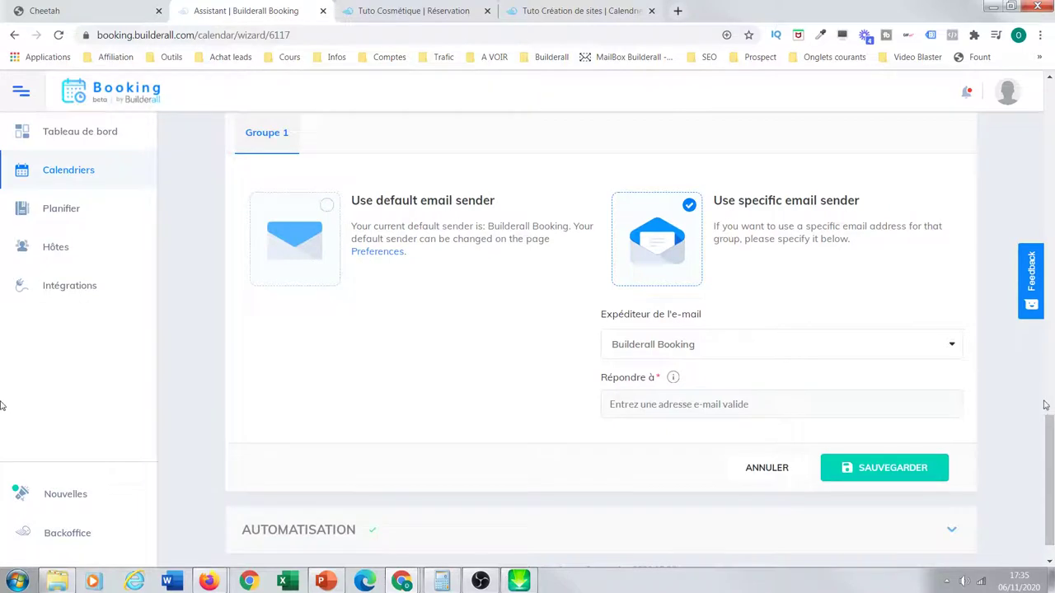
pyautogui.scroll(-1, 1050, 429)
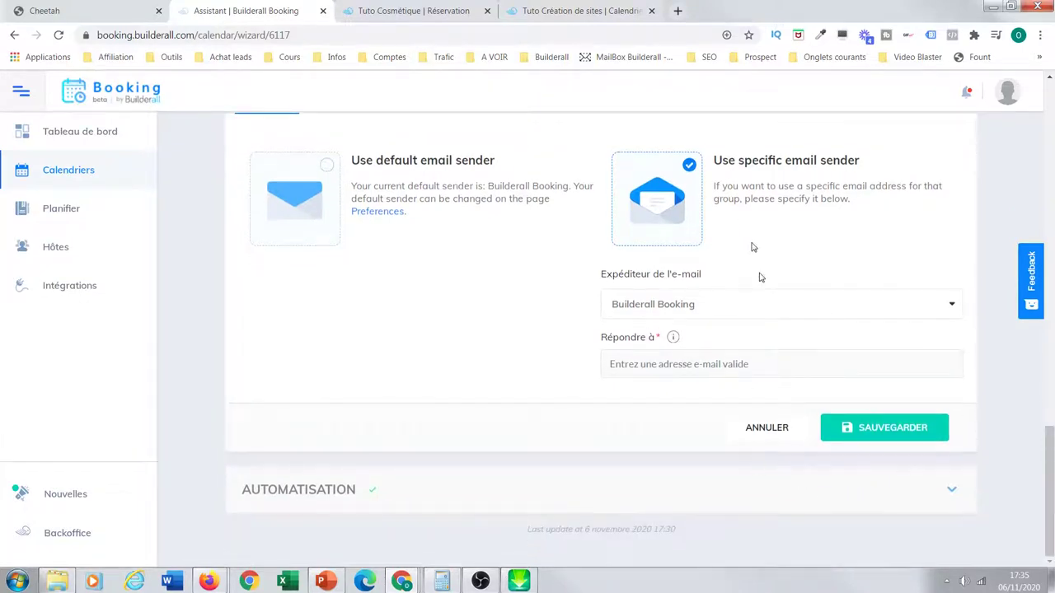
pyautogui.click(890, 434)
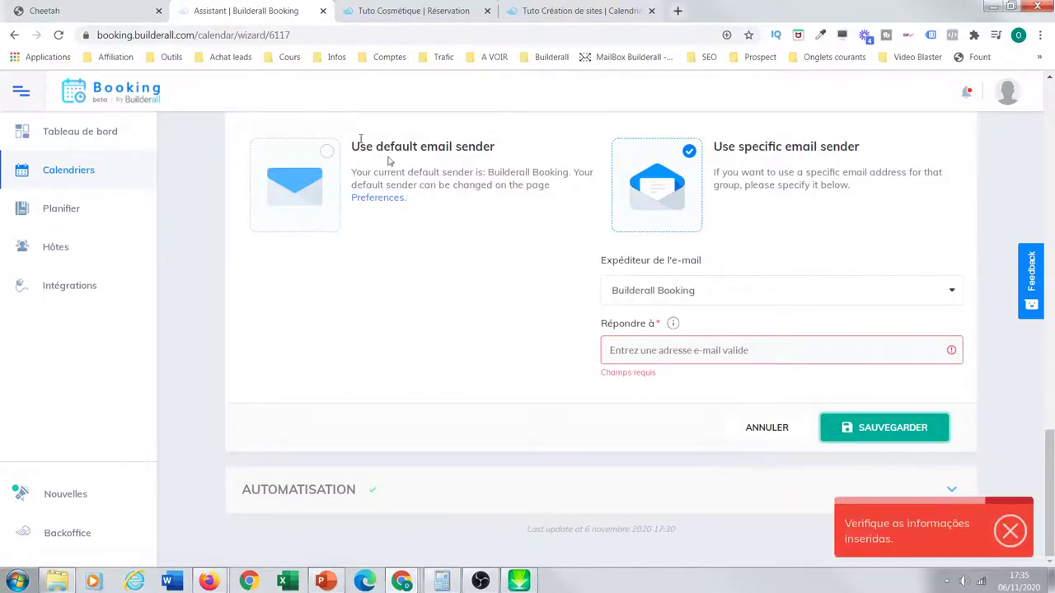
# Switch Groupe 1 back to "Use default email sender" and try to save and move on to Automatisation
pyautogui.click(335, 160)
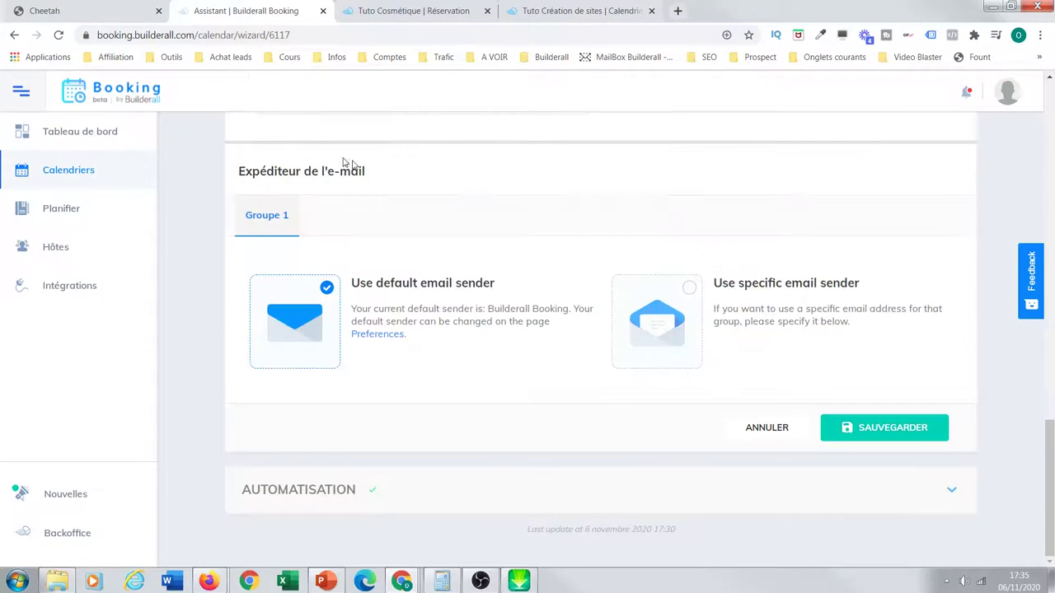
pyautogui.click(887, 435)
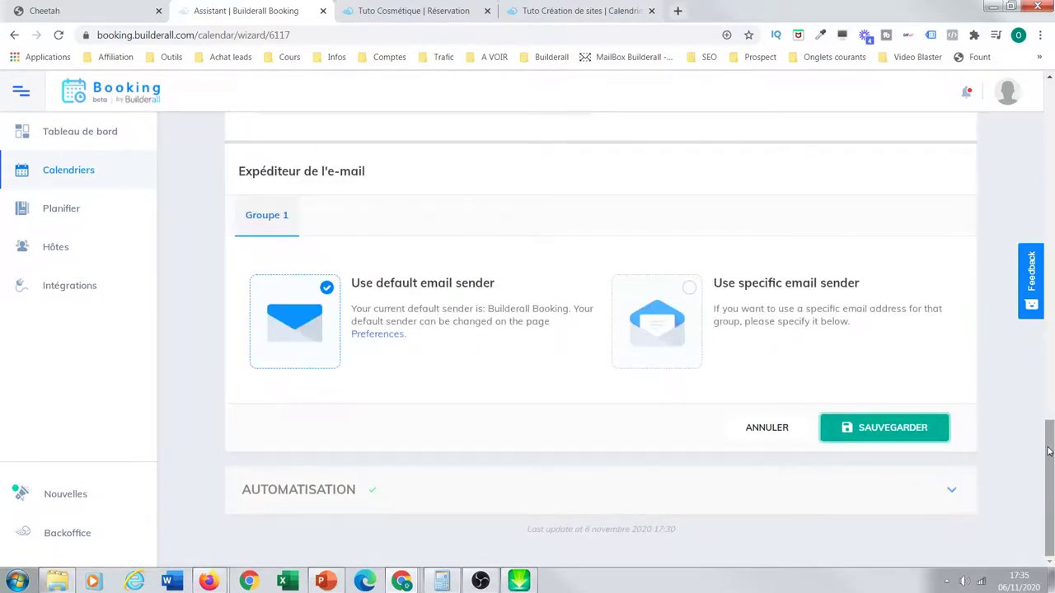
pyautogui.click(940, 490)
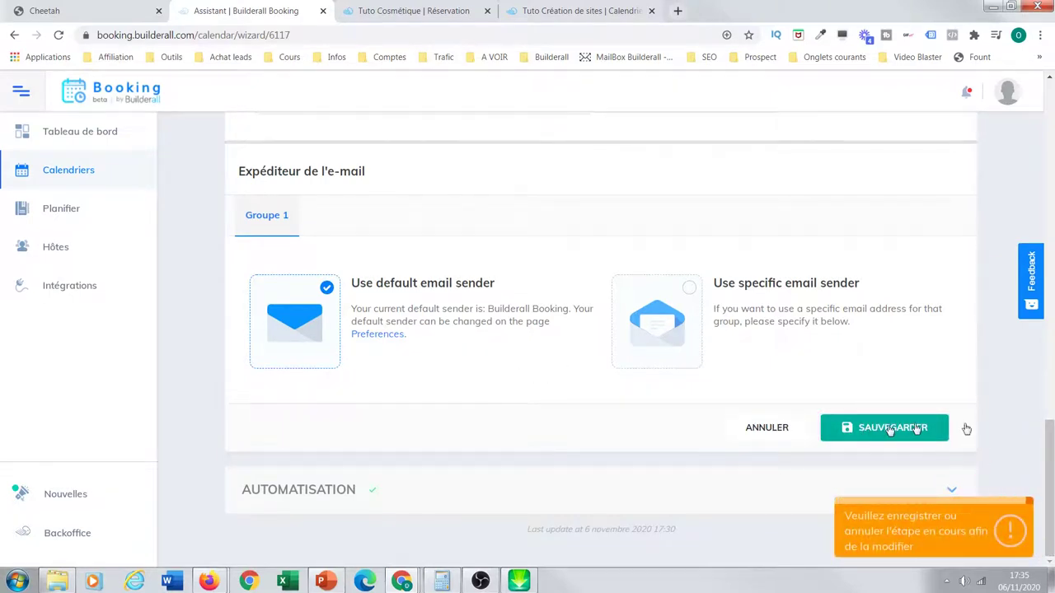
# Re-enable Groupe 1 reminders and add one sent 1 hour before, with the subject "1 heure avant la réunion !"
pyautogui.moveTo(1052, 441); pyautogui.dragTo(1050, 325)
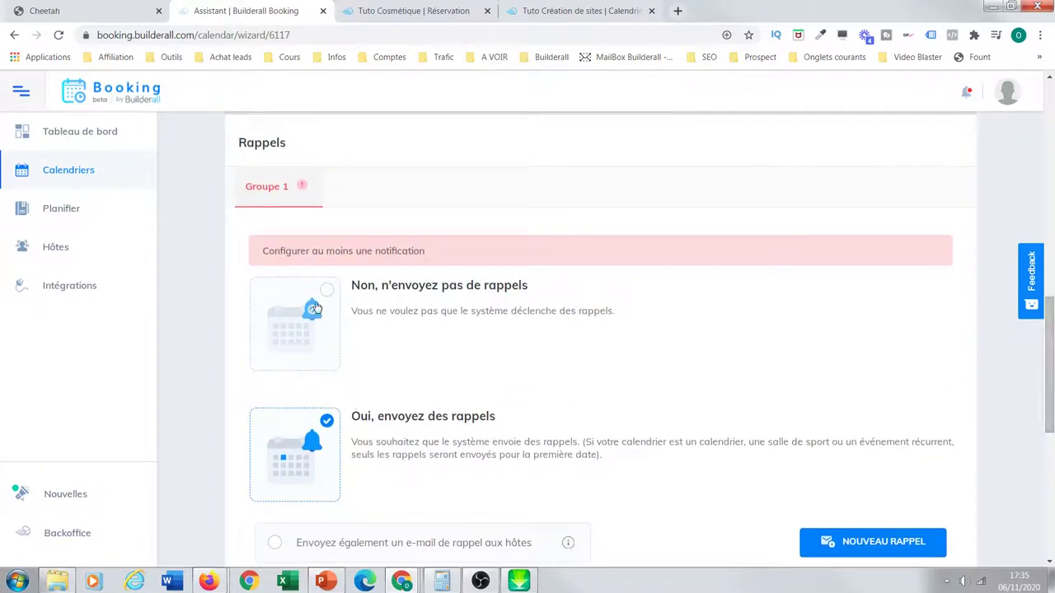
pyautogui.moveTo(1045, 382)
pyautogui.mouseDown()
pyautogui.moveTo(1045, 422)
pyautogui.moveTo(1038, 387)
pyautogui.mouseUp()
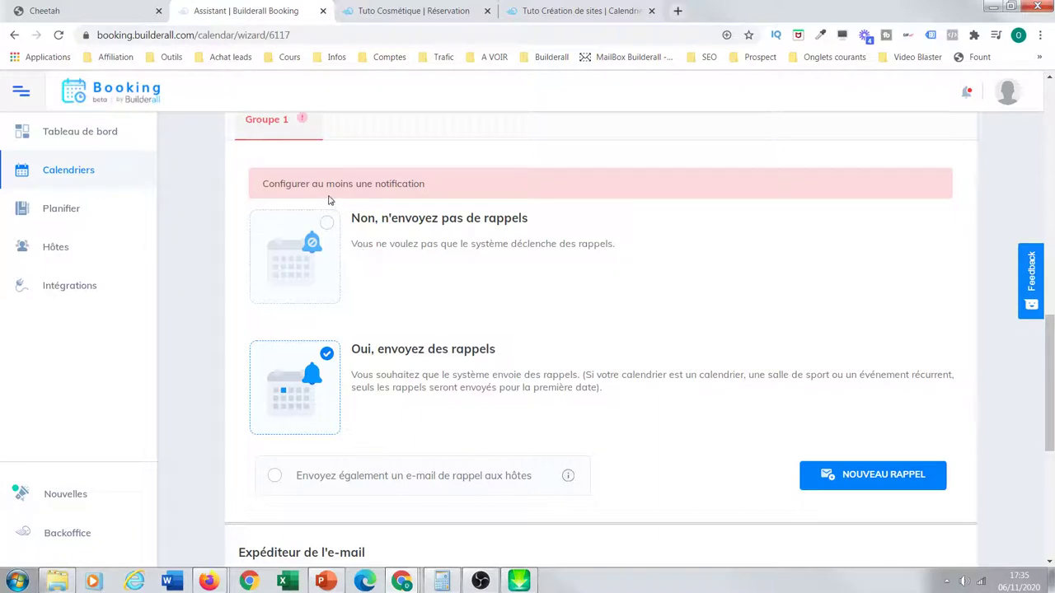
pyautogui.click(328, 228)
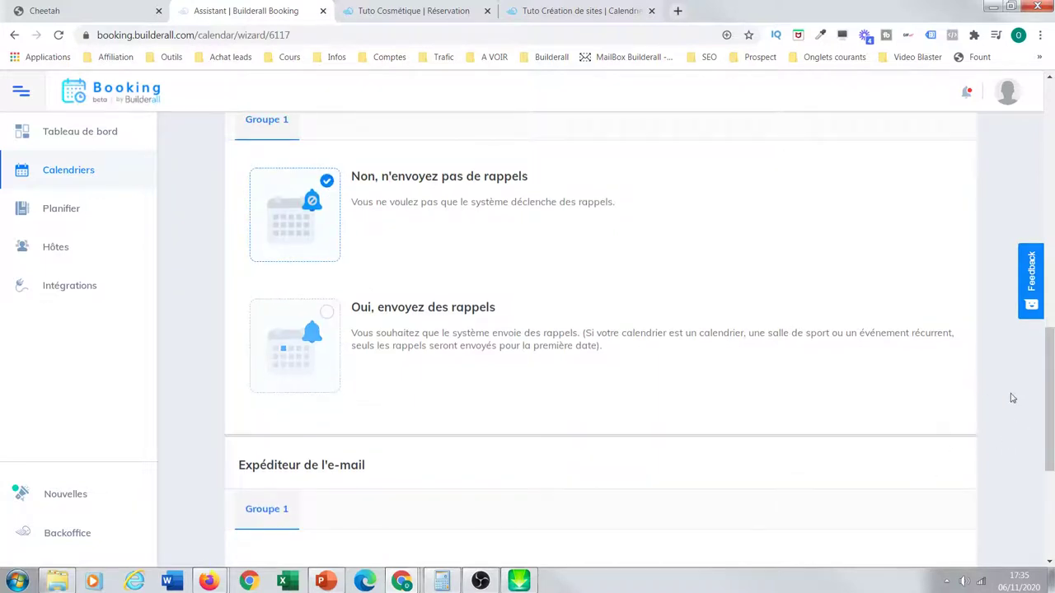
pyautogui.click(327, 313)
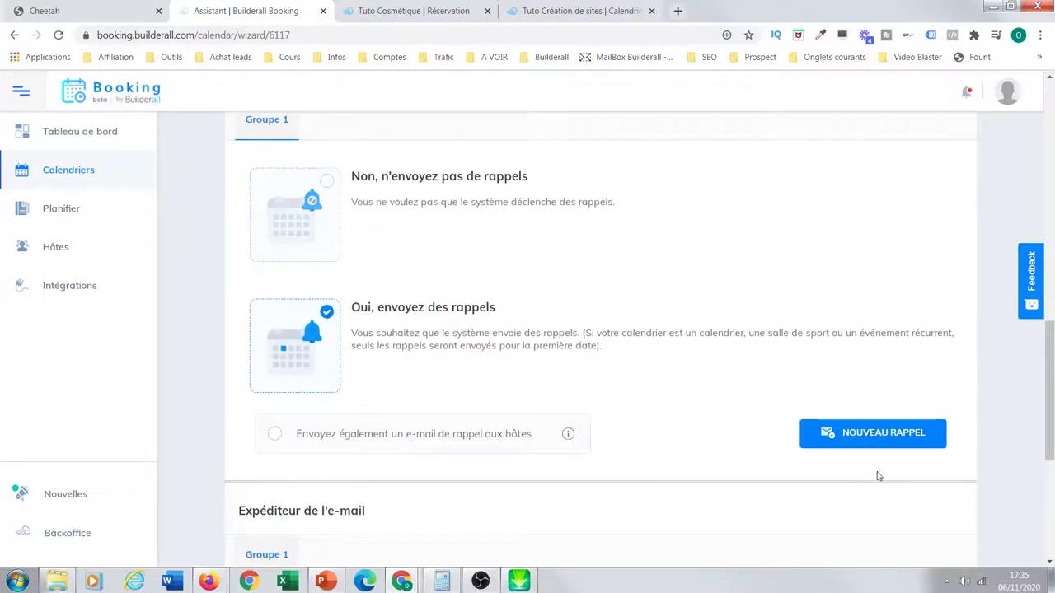
pyautogui.click(903, 436)
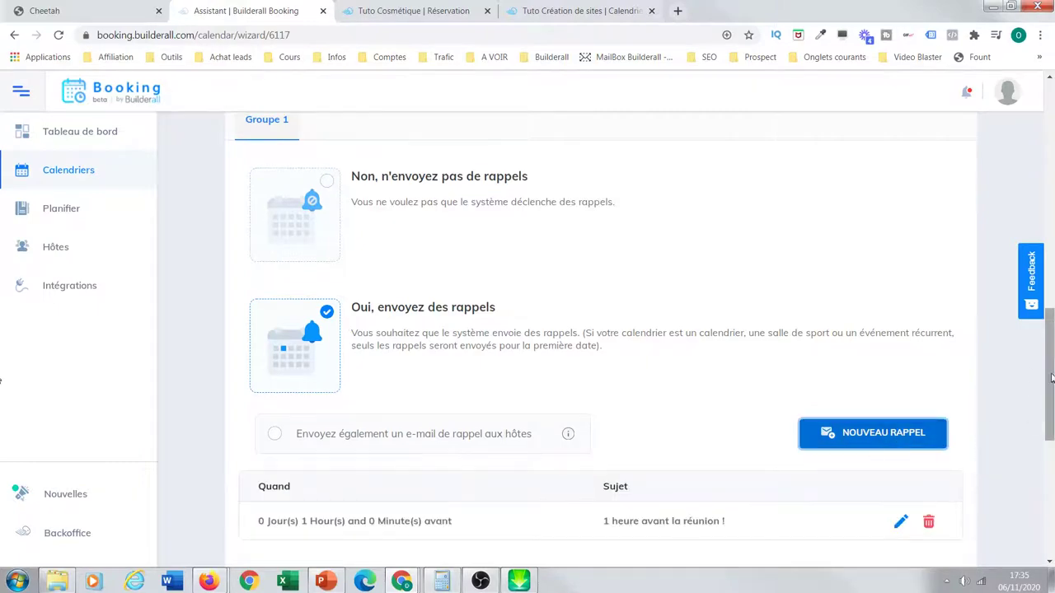
pyautogui.scroll(-4, 1051, 417)
pyautogui.scroll(3, 1049, 362)
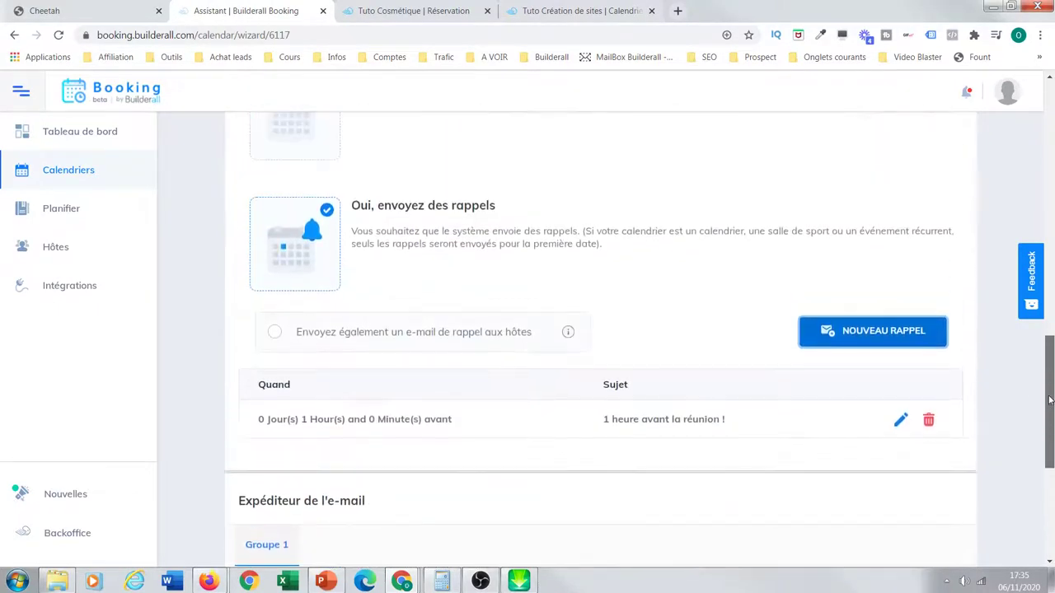
pyautogui.scroll(1, 1049, 362)
pyautogui.scroll(-2, 5, 376)
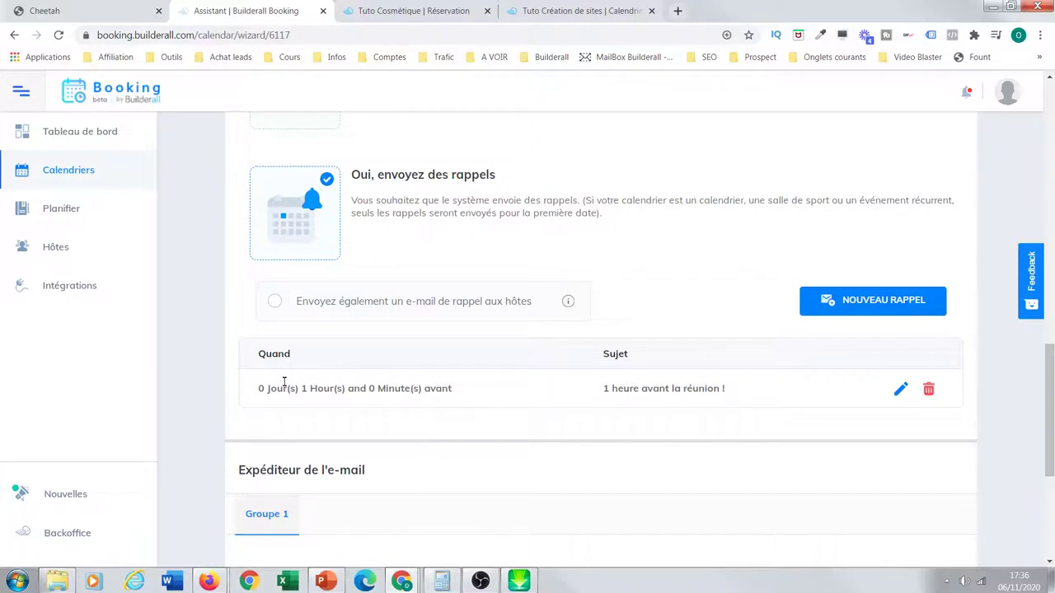
pyautogui.moveTo(1049, 409)
pyautogui.mouseDown()
pyautogui.moveTo(1049, 343)
pyautogui.moveTo(1049, 402)
pyautogui.mouseUp()
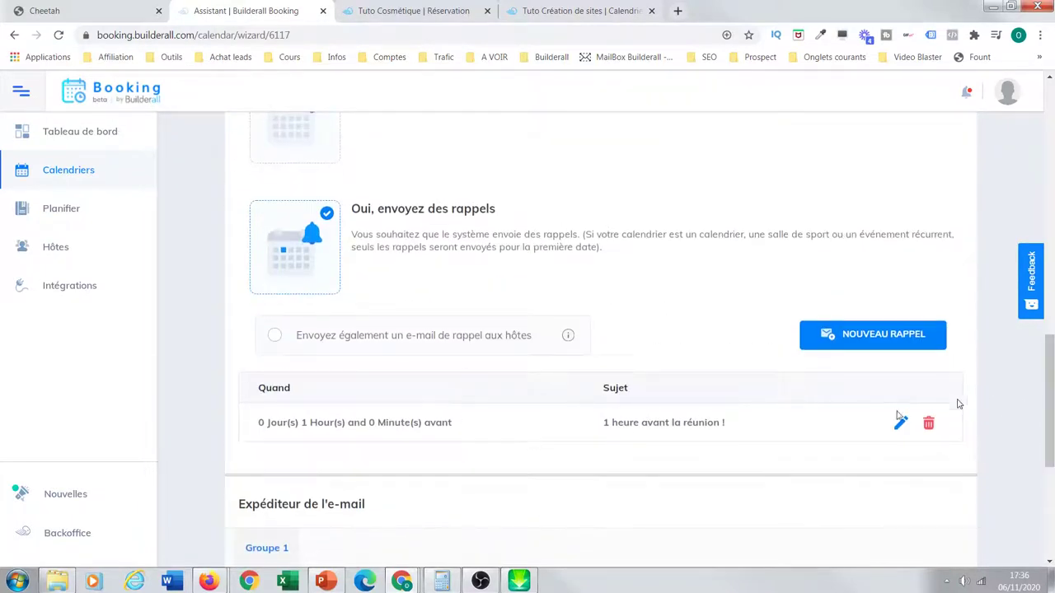
# Keep the default email sender for Groupe 1 and save the communication settings
pyautogui.moveTo(1046, 423); pyautogui.dragTo(1047, 486)
pyautogui.click(330, 293)
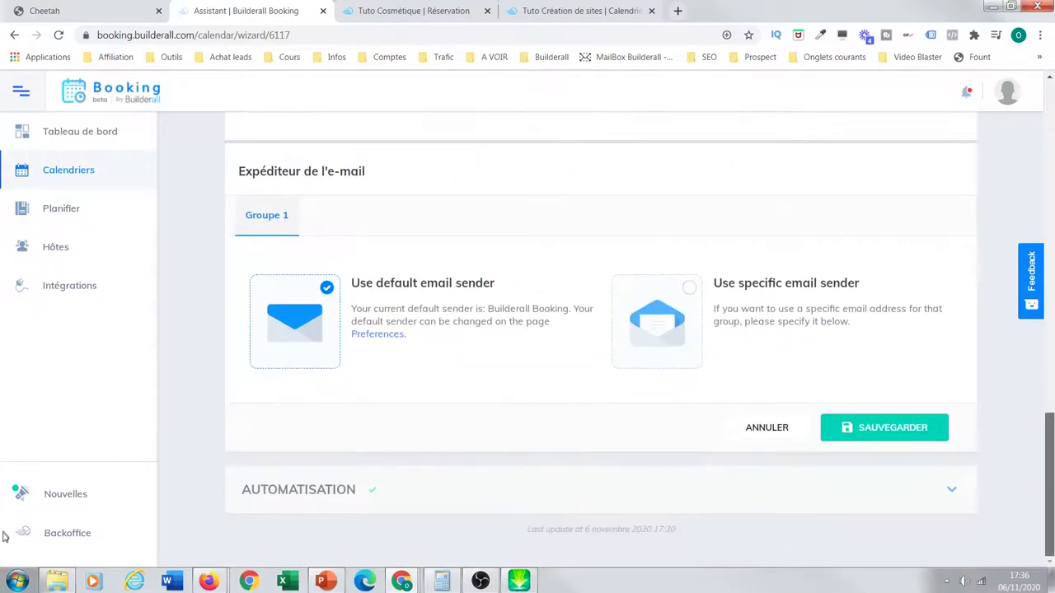
pyautogui.click(911, 427)
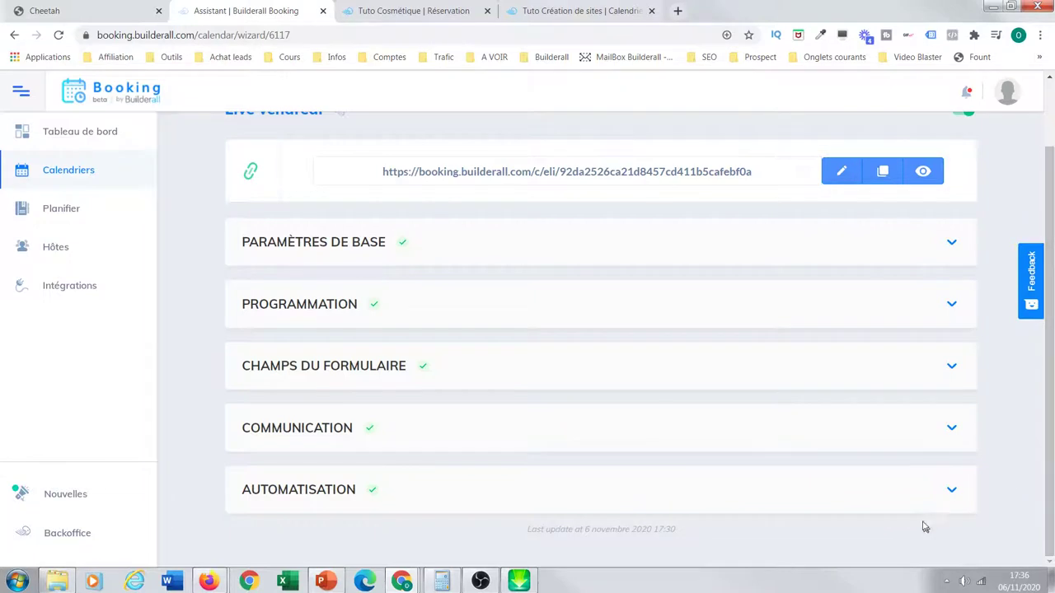
# Open the Automatisation settings and review Groupe 1's Google Calendar, Zoom and Mailingboss list options
pyautogui.click(954, 490)
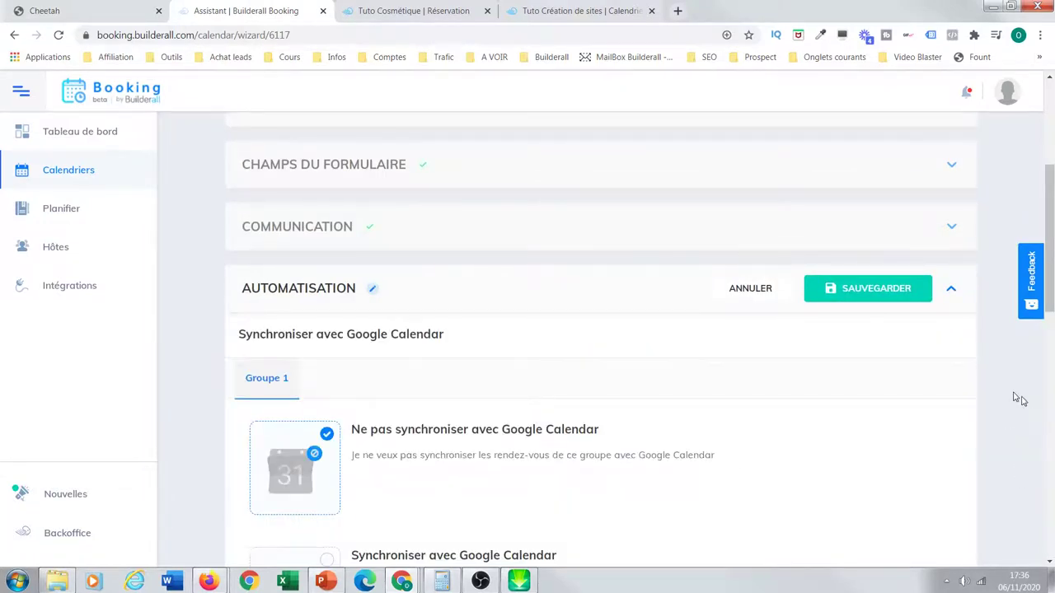
pyautogui.scroll(-3, 405, 438)
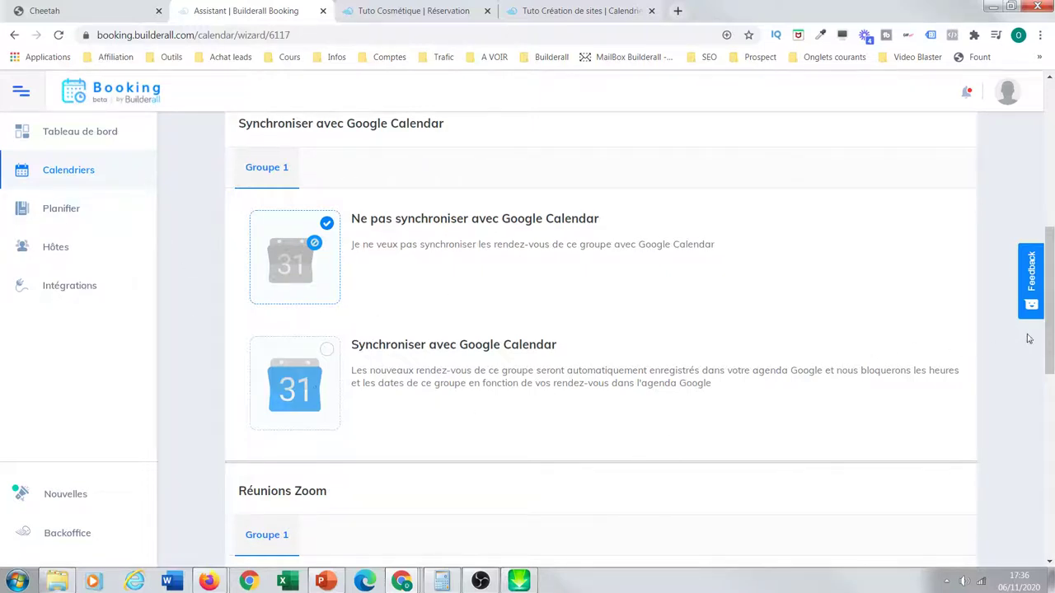
pyautogui.moveTo(1050, 336); pyautogui.dragTo(1040, 447)
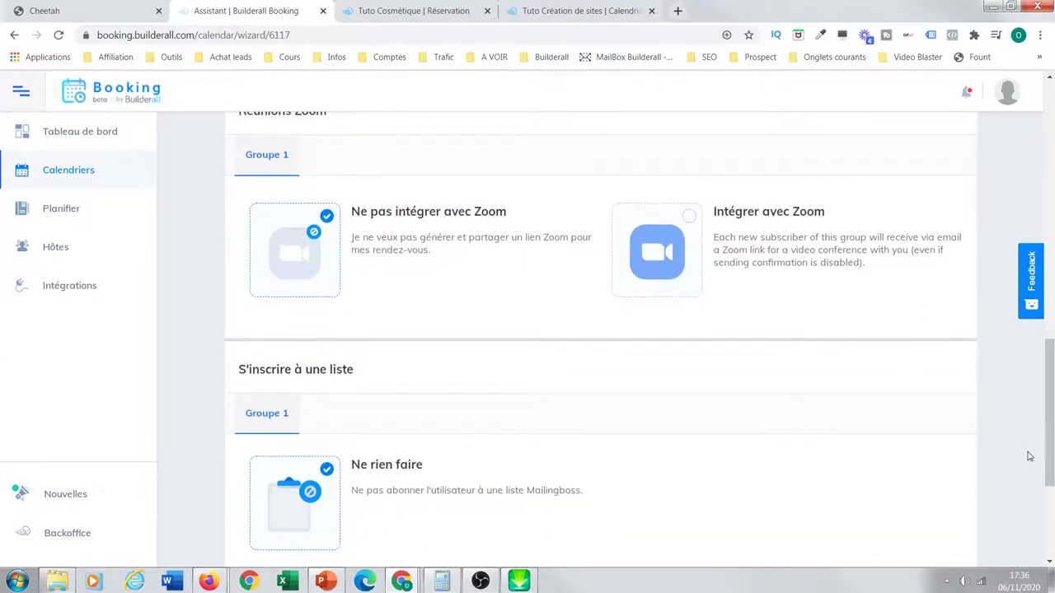
pyautogui.moveTo(1052, 438); pyautogui.dragTo(4, 523)
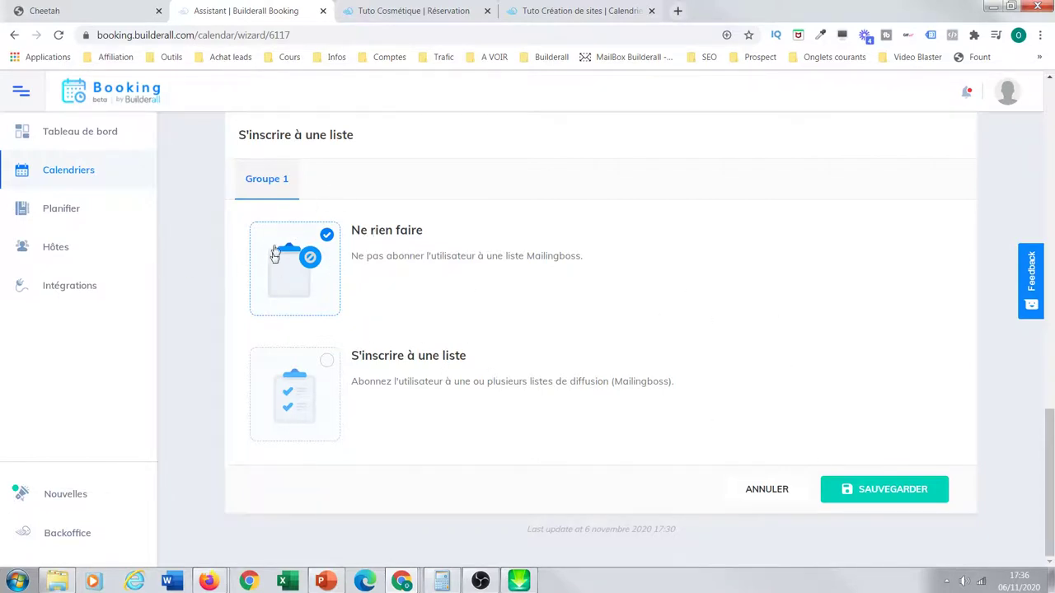
# Check Groupe 1's "S'inscrire à une liste" option, return to "Ne rien faire" and save the Automatisation settings
pyautogui.click(327, 363)
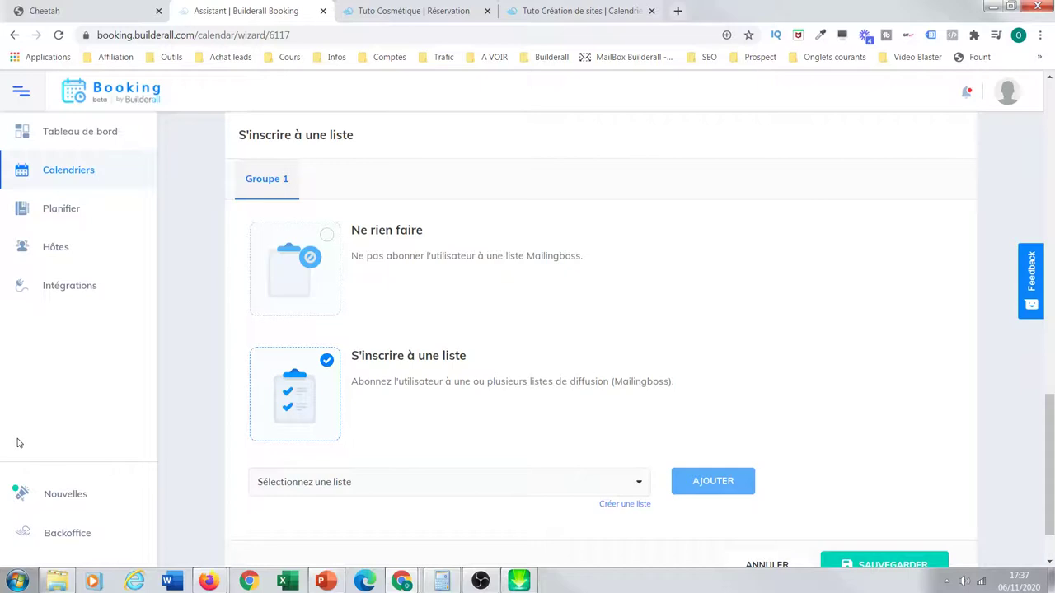
pyautogui.moveTo(1051, 441)
pyautogui.mouseDown()
pyautogui.moveTo(1051, 478)
pyautogui.moveTo(1048, 434)
pyautogui.mouseUp()
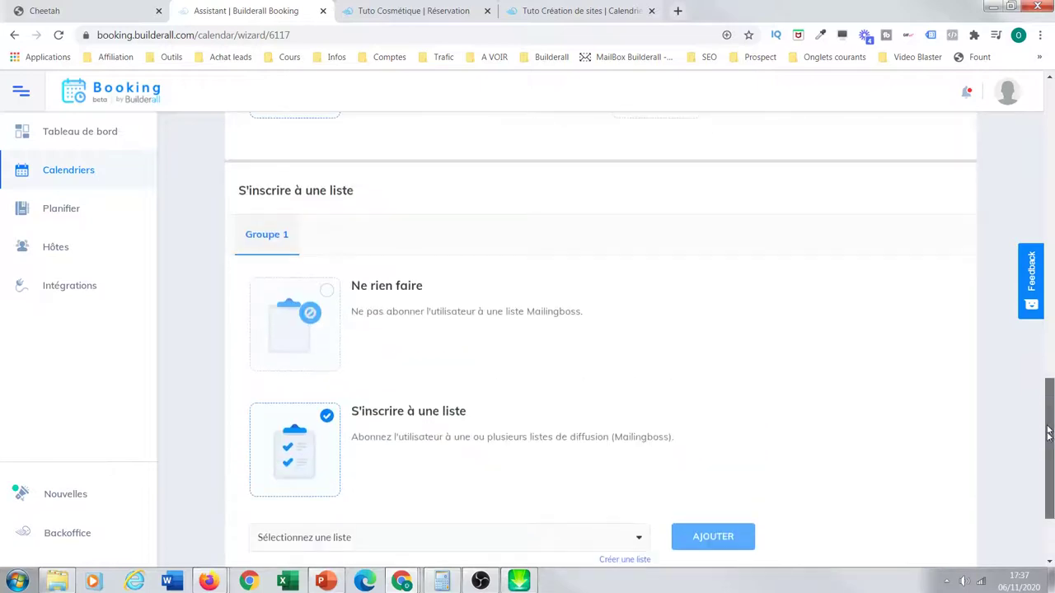
pyautogui.scroll(-1, 1045, 416)
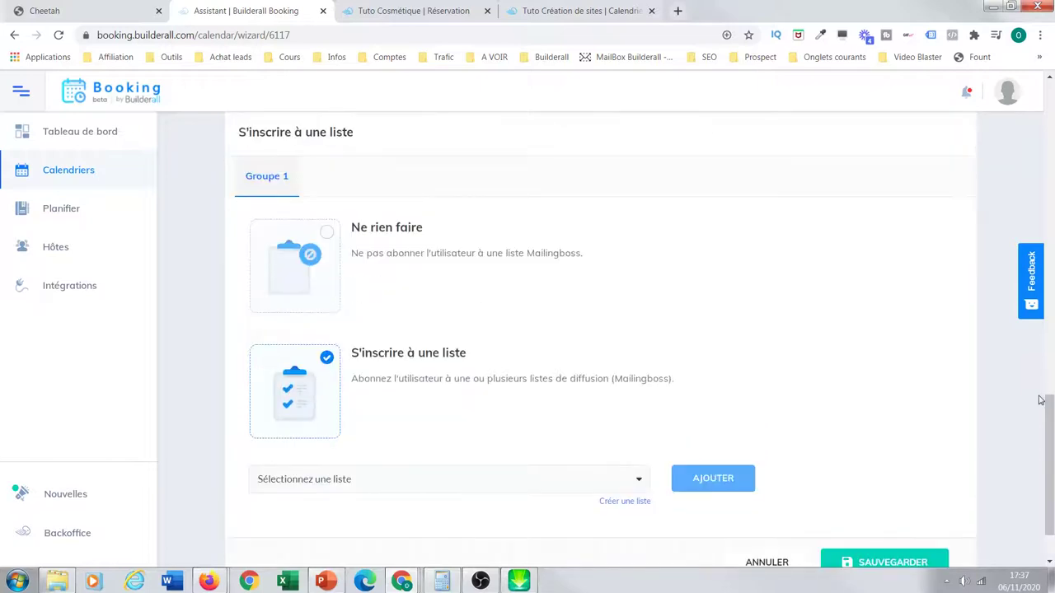
pyautogui.click(327, 236)
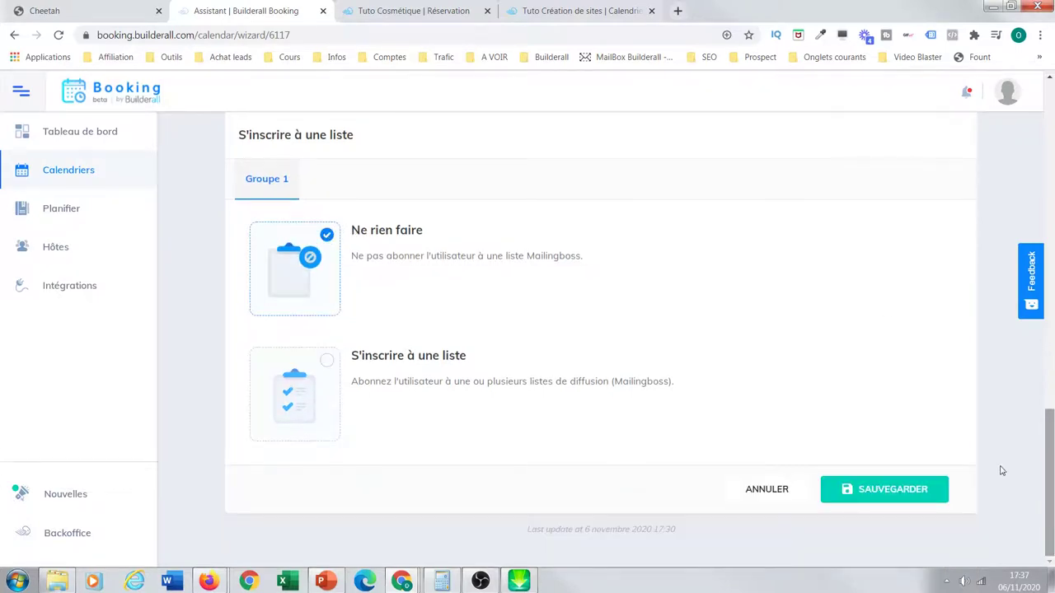
pyautogui.click(899, 493)
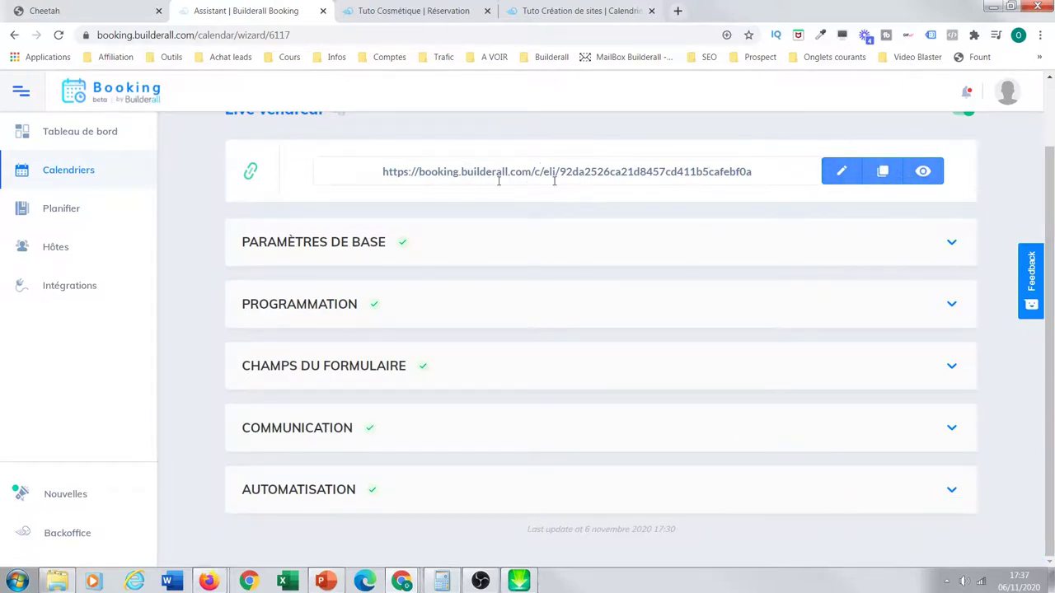
# Copy the calendar's public booking link and open it in a new browser tab to view the booking page
pyautogui.click(843, 170)
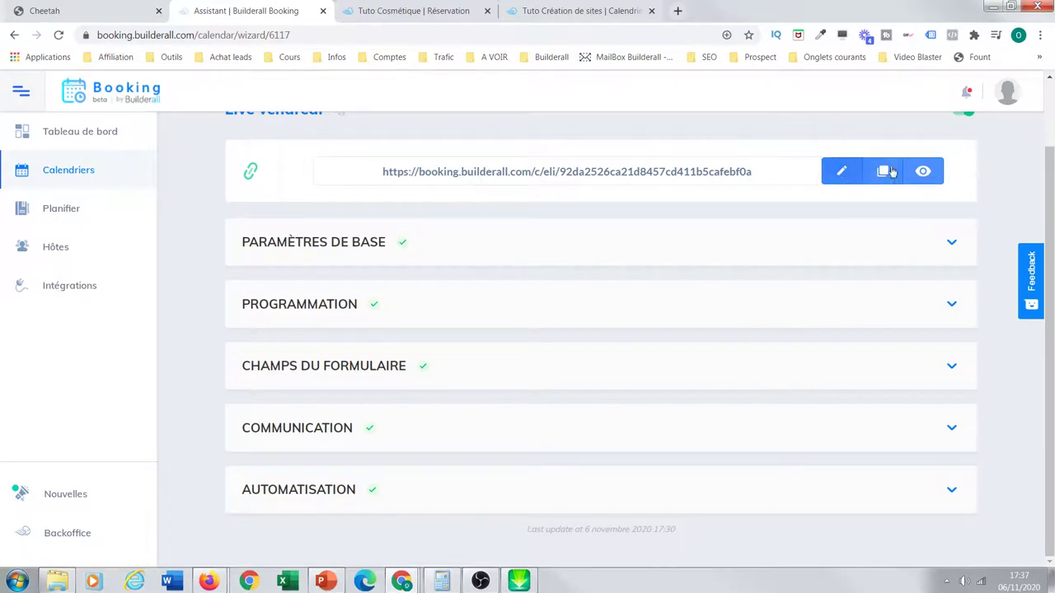
pyautogui.click(880, 173)
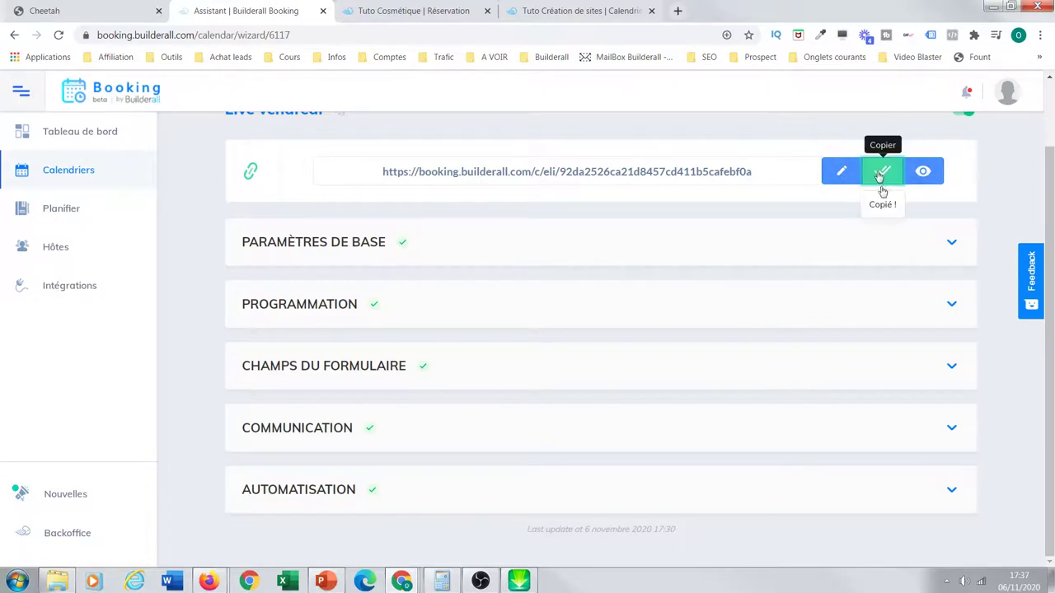
pyautogui.click(679, 12)
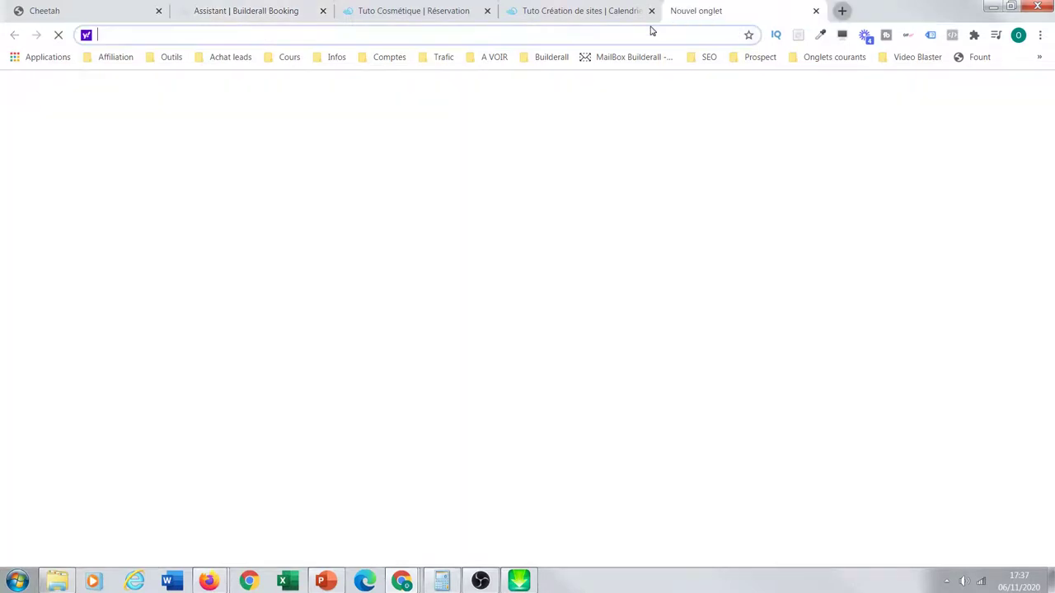
pyautogui.rightClick(427, 40)
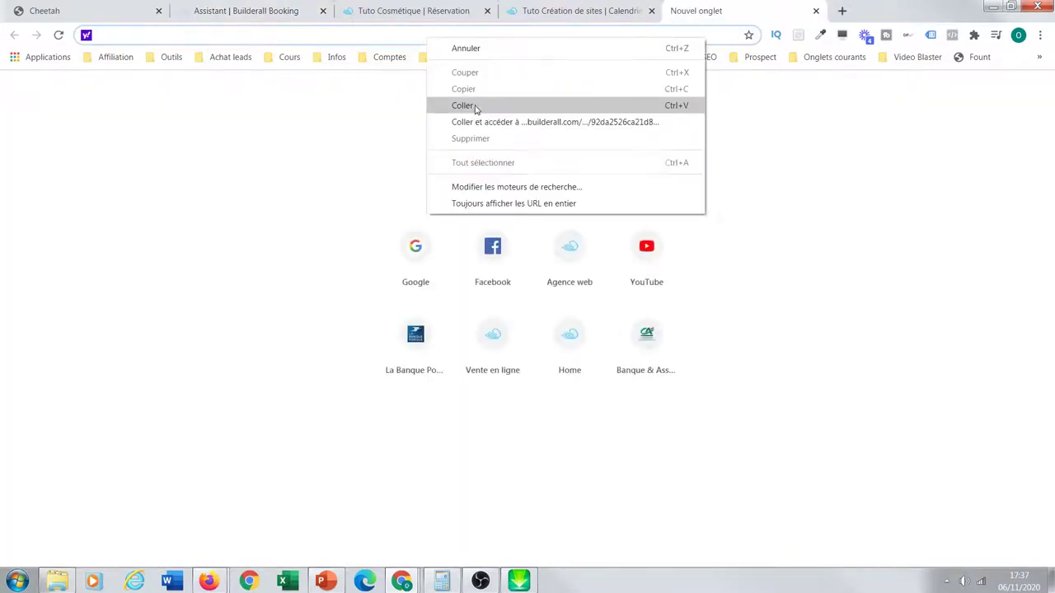
pyautogui.click(477, 105)
pyautogui.press('Return')
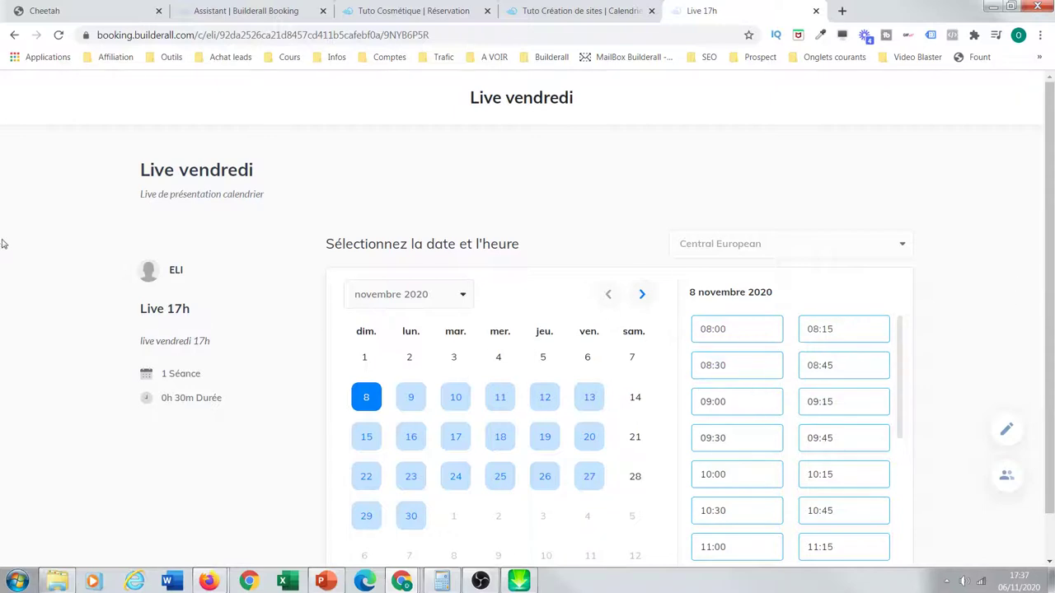
pyautogui.moveTo(1050, 157); pyautogui.dragTo(1052, 258)
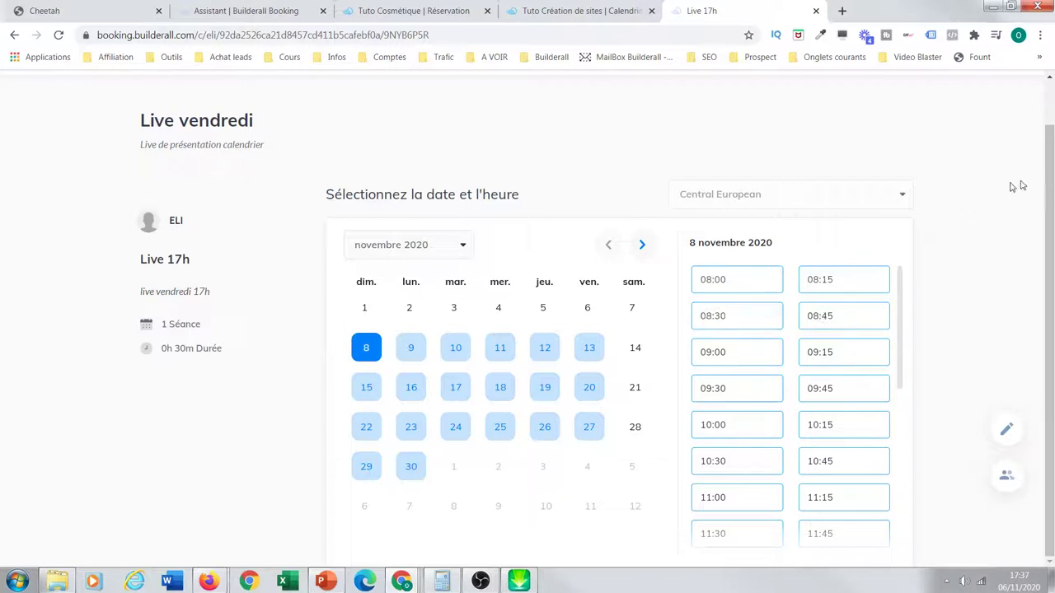
pyautogui.scroll(1, 0, 201)
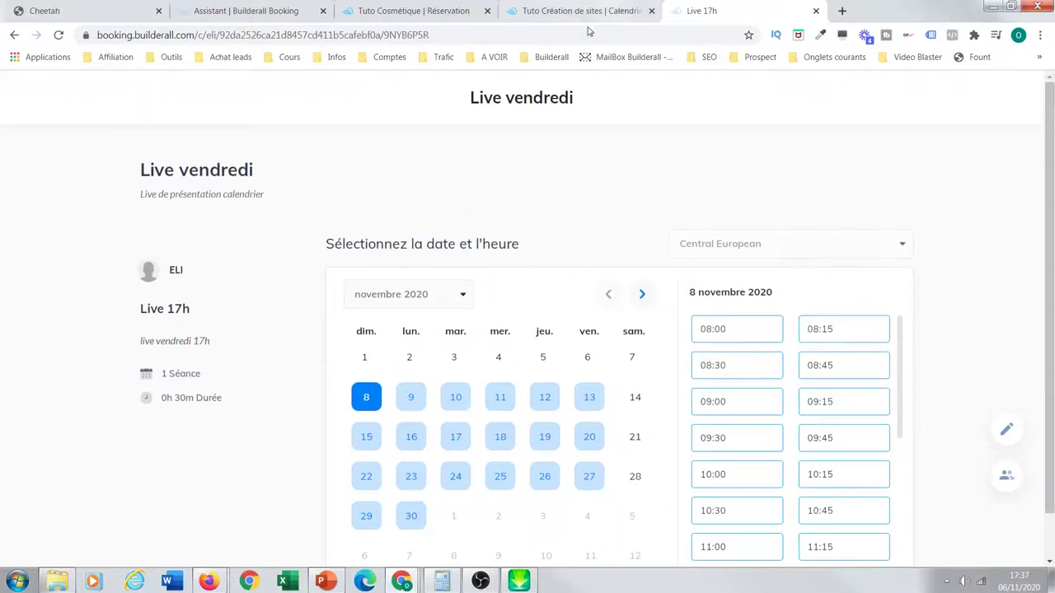
# In Groupe 1's Programmation settings, set the starting point to "Toutes les 30 minute(s)" and save
pyautogui.click(247, 14)
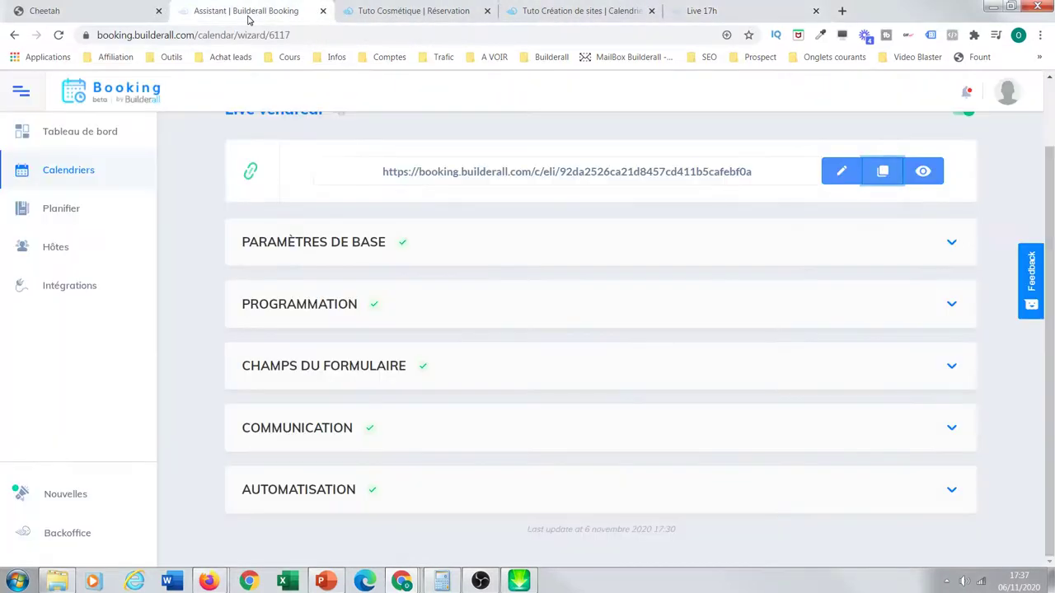
pyautogui.click(454, 308)
pyautogui.moveTo(1051, 239); pyautogui.dragTo(1052, 345)
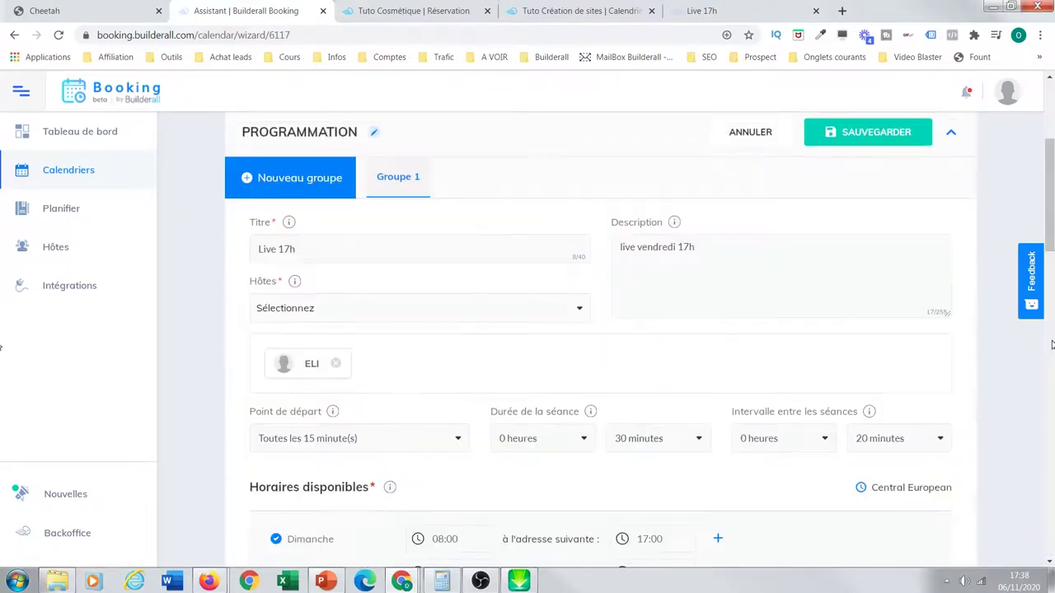
pyautogui.scroll(-3, 522, 376)
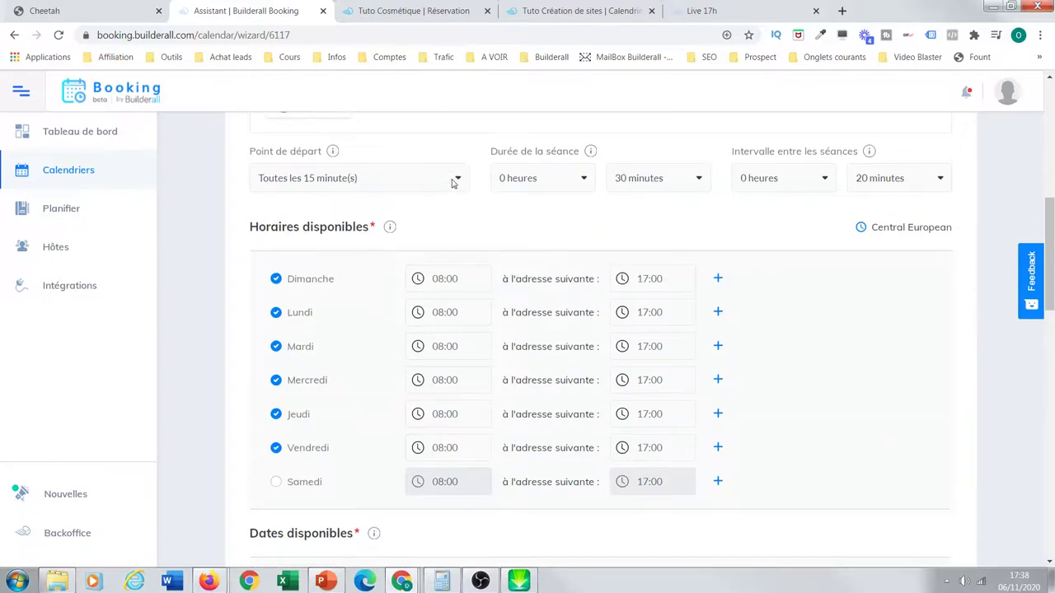
pyautogui.click(453, 181)
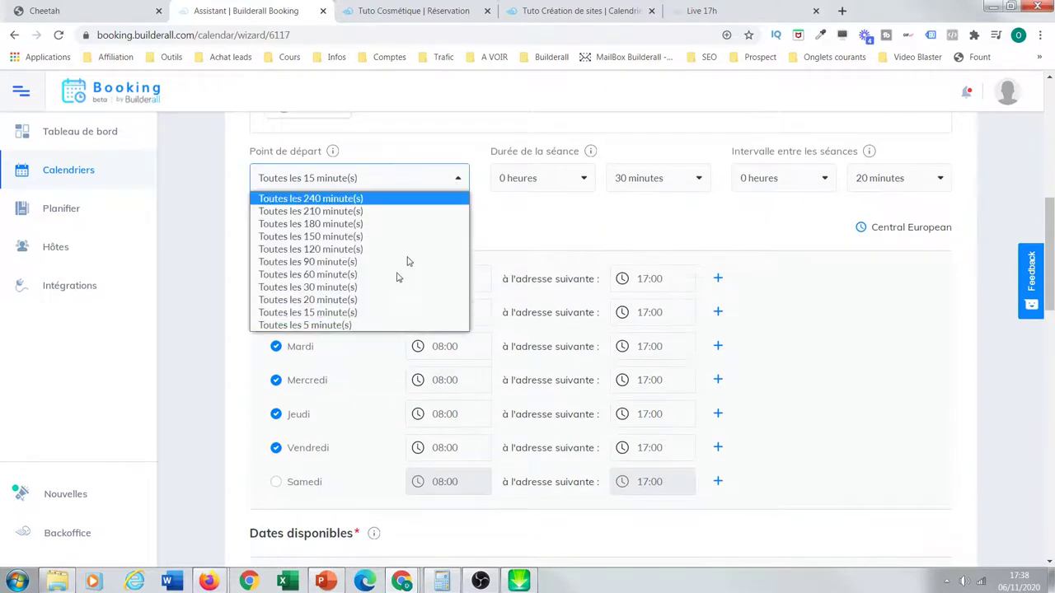
pyautogui.click(374, 288)
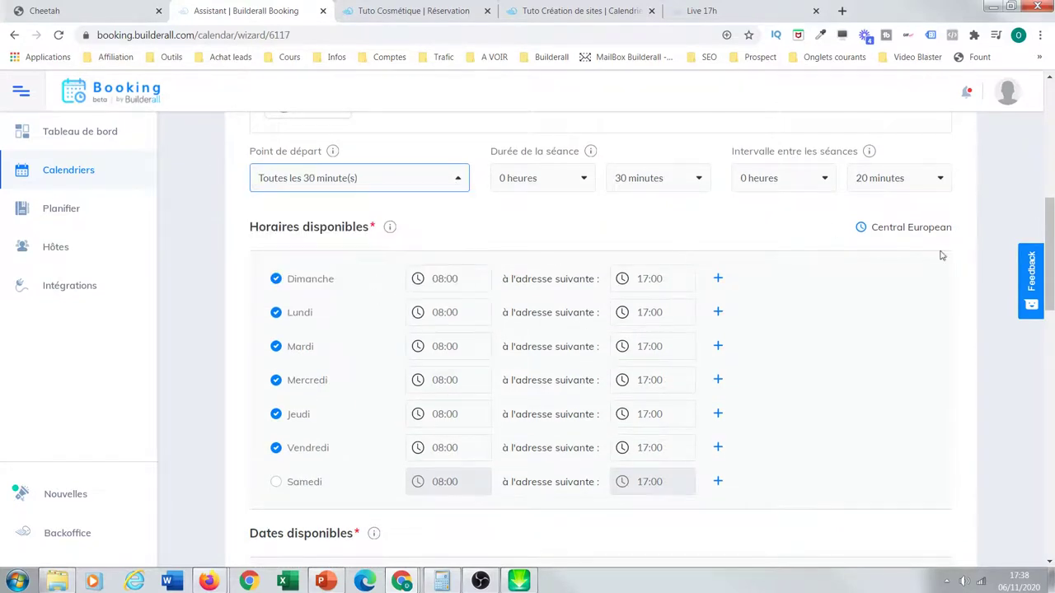
pyautogui.moveTo(1051, 254); pyautogui.dragTo(1040, 503)
pyautogui.click(904, 416)
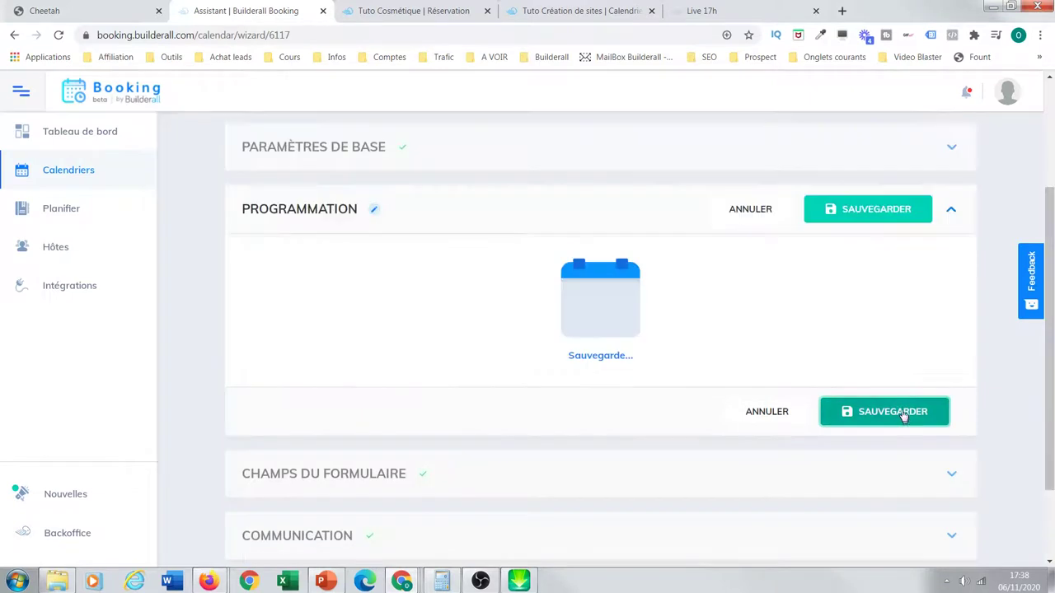
# Reload the public Live vendredi booking page and check the time slots offered
pyautogui.click(713, 15)
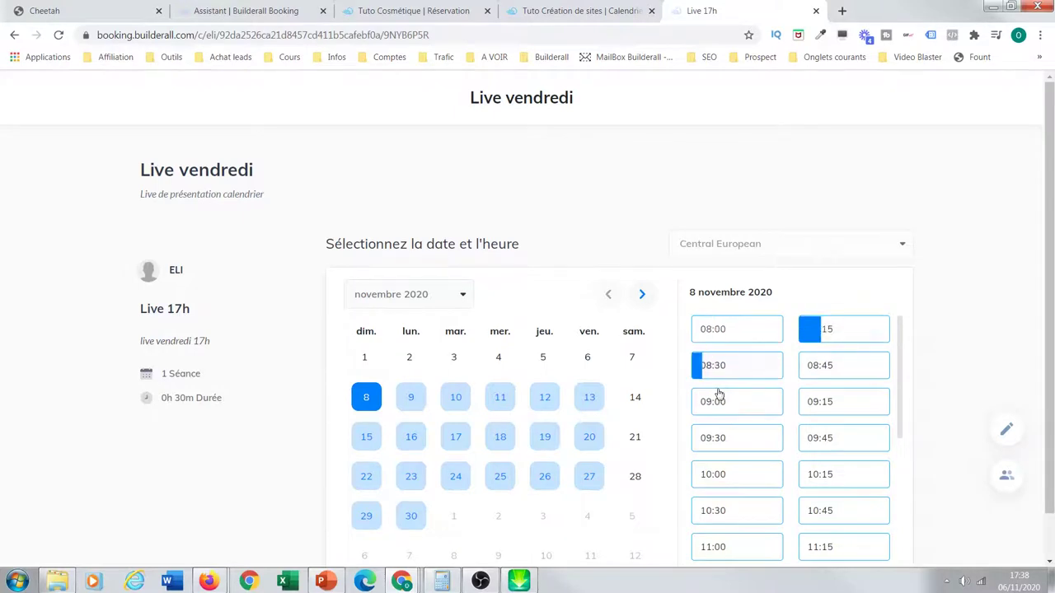
pyautogui.click(59, 36)
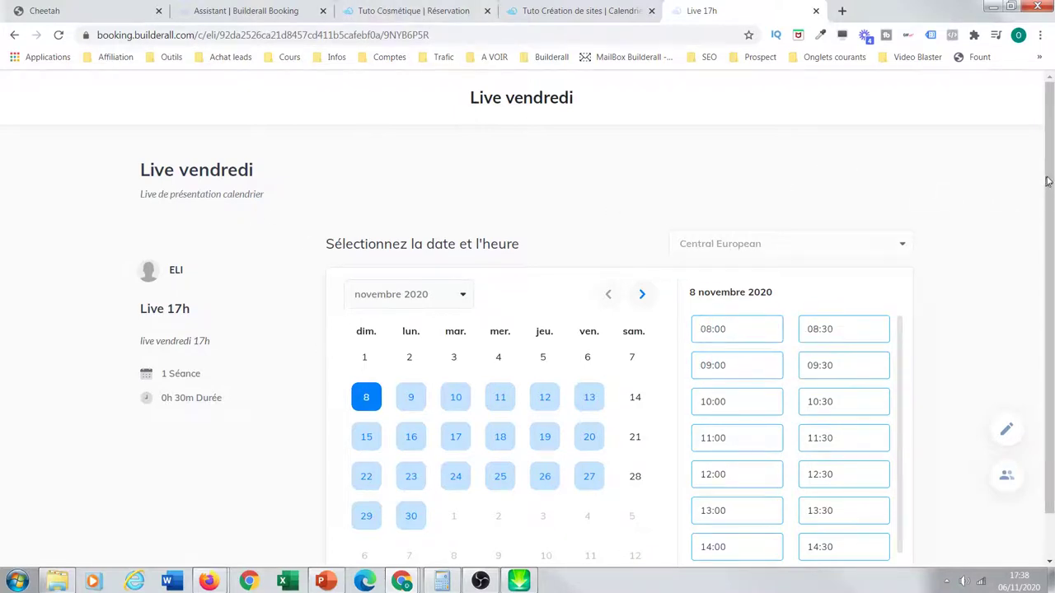
pyautogui.scroll(-1, 1049, 181)
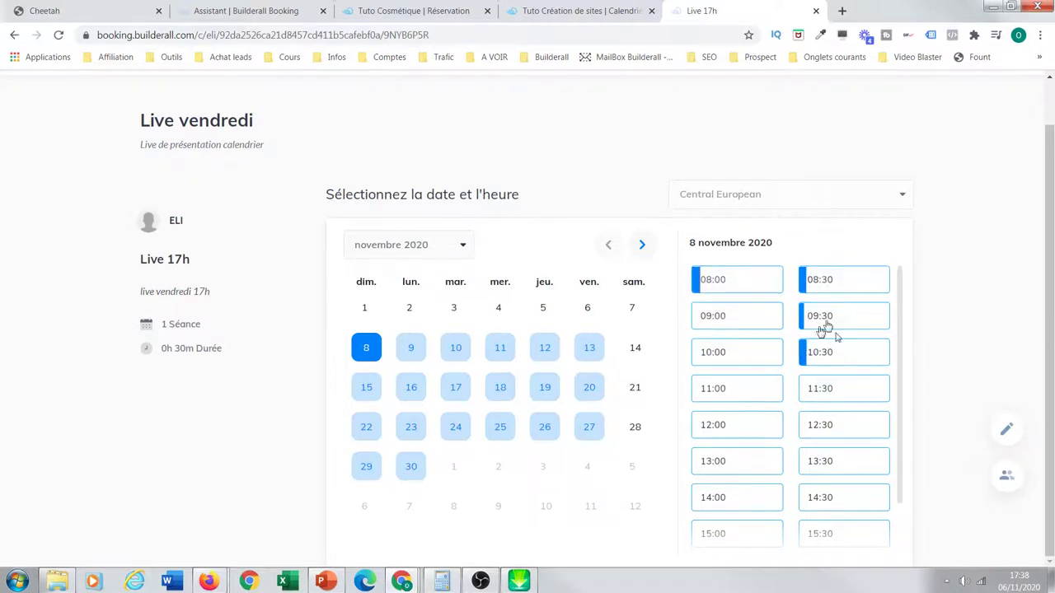
# Reopen the Programmation settings, compare them with the public booking page and save them without changes
pyautogui.click(245, 11)
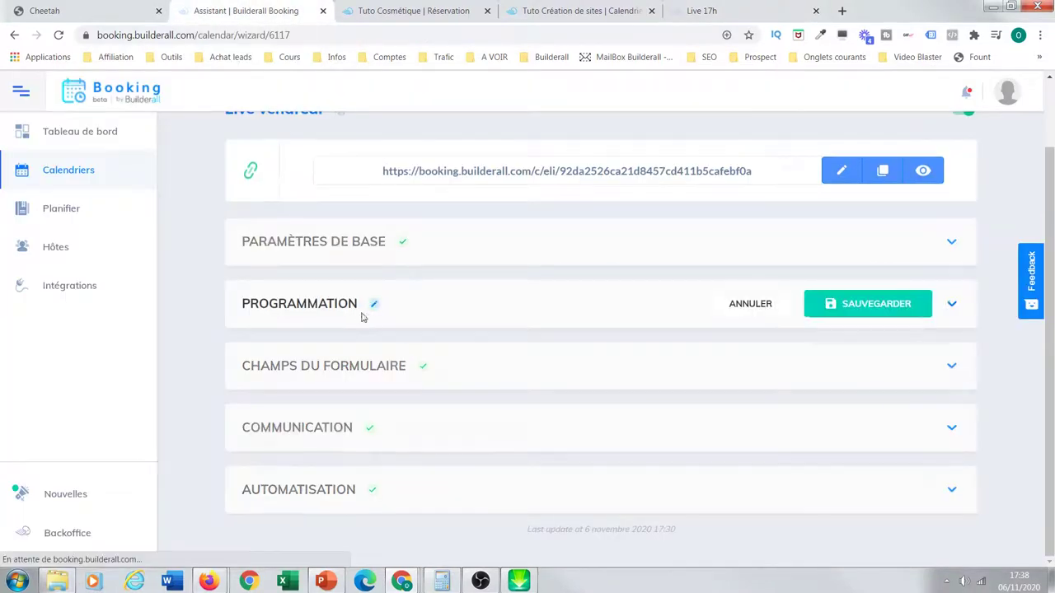
pyautogui.click(360, 317)
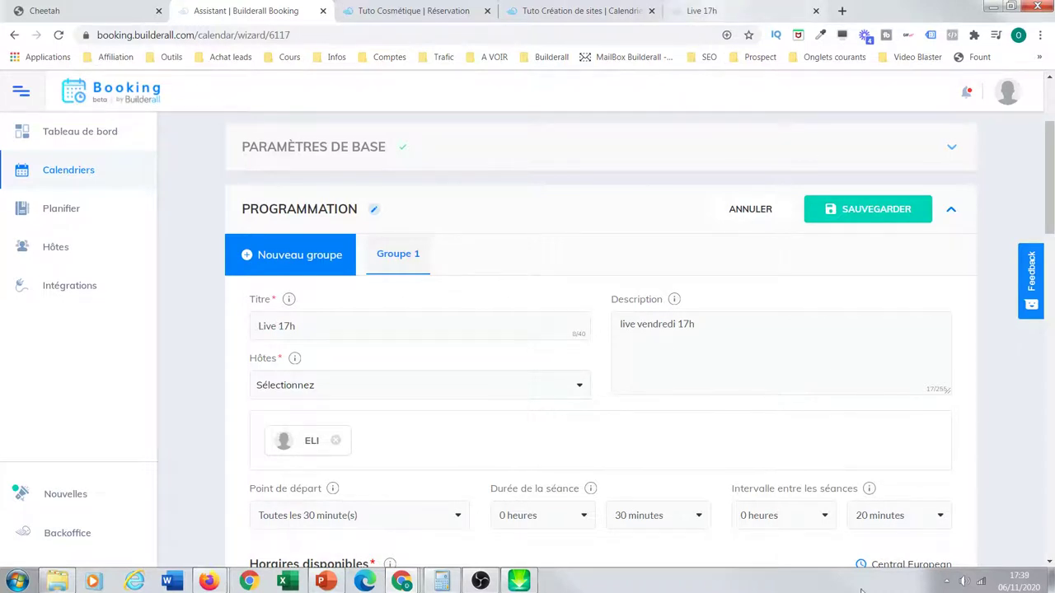
pyautogui.click(701, 13)
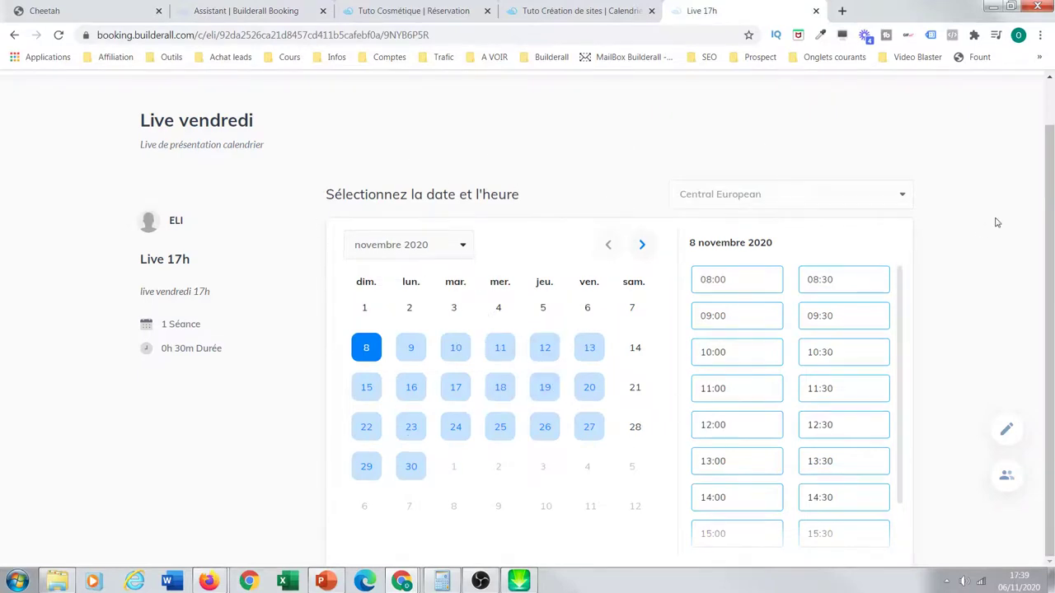
pyautogui.scroll(1, 824, 173)
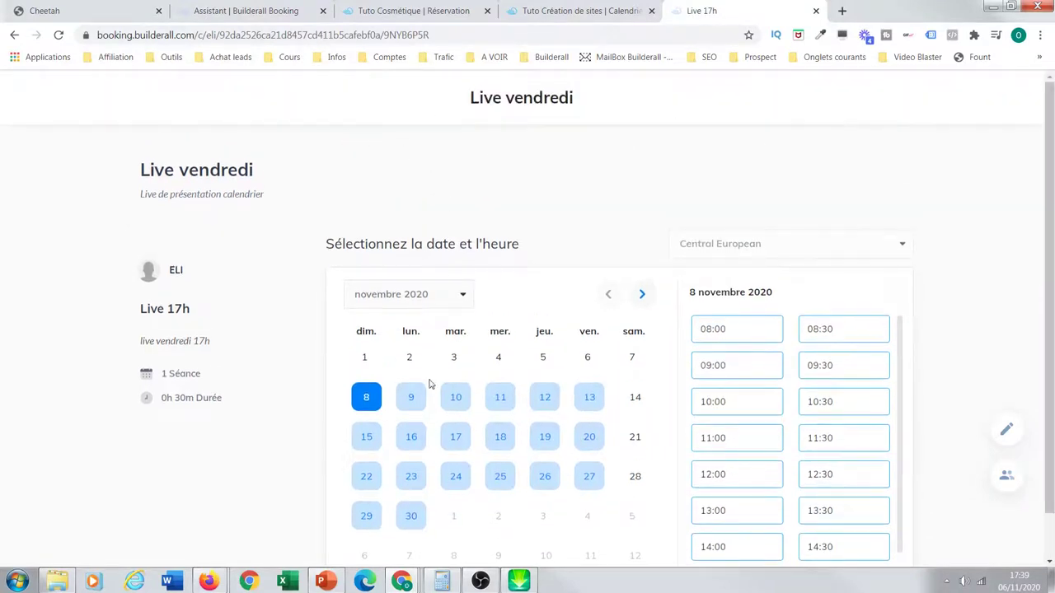
pyautogui.click(268, 11)
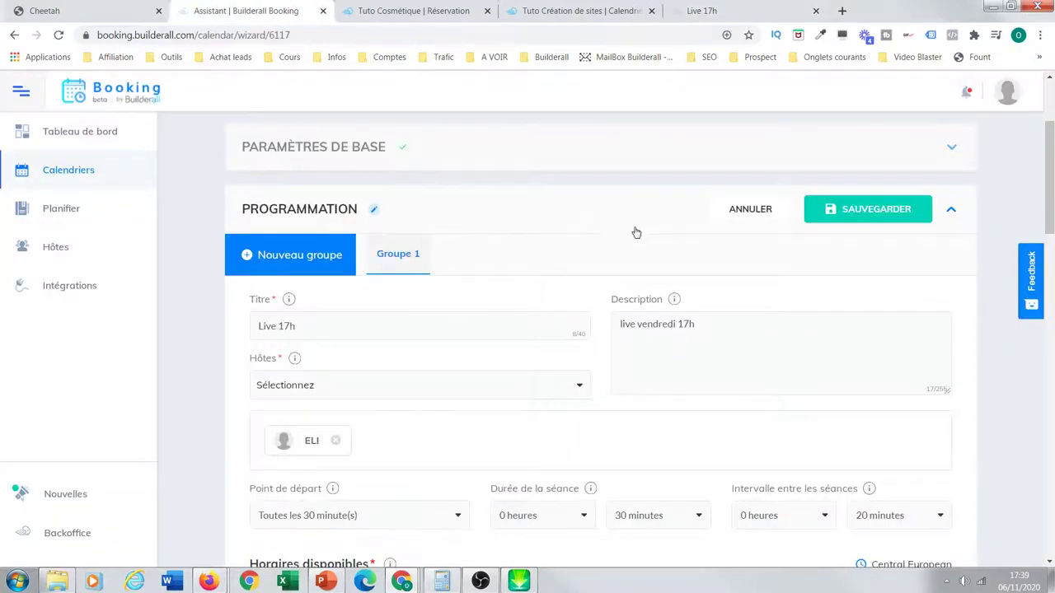
pyautogui.click(849, 219)
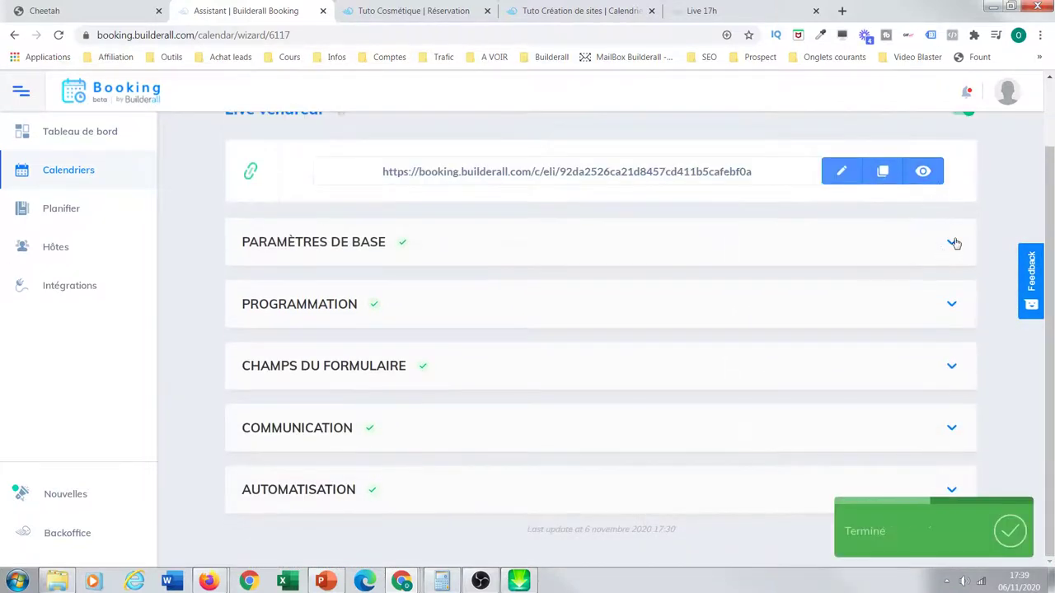
# Upload "favicon doksa.png" from the Logo Doksa folder as the calendar's logo and save the basic settings
pyautogui.click(952, 242)
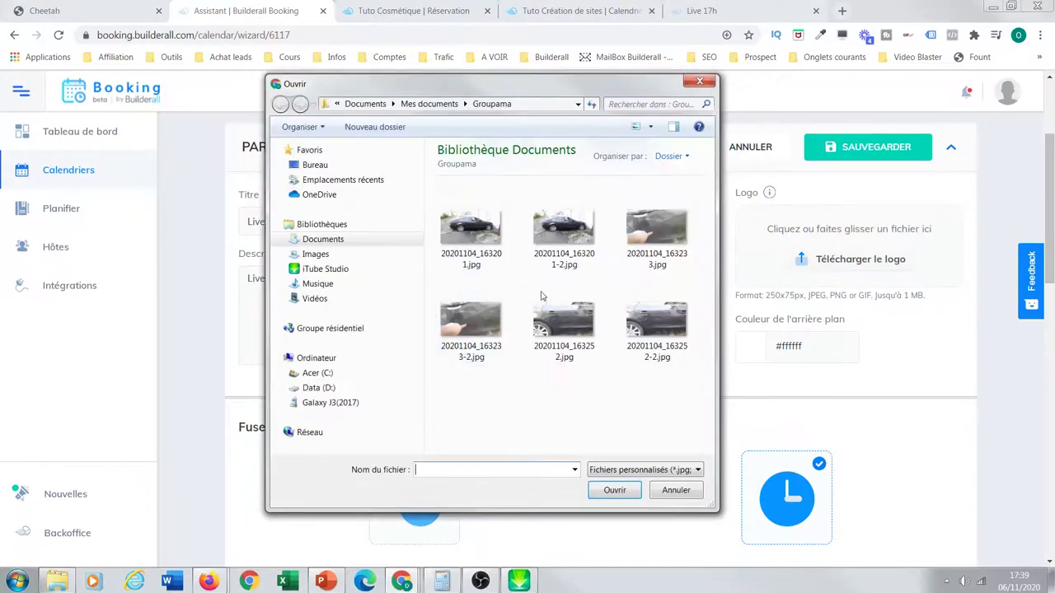
pyautogui.press('Escape')
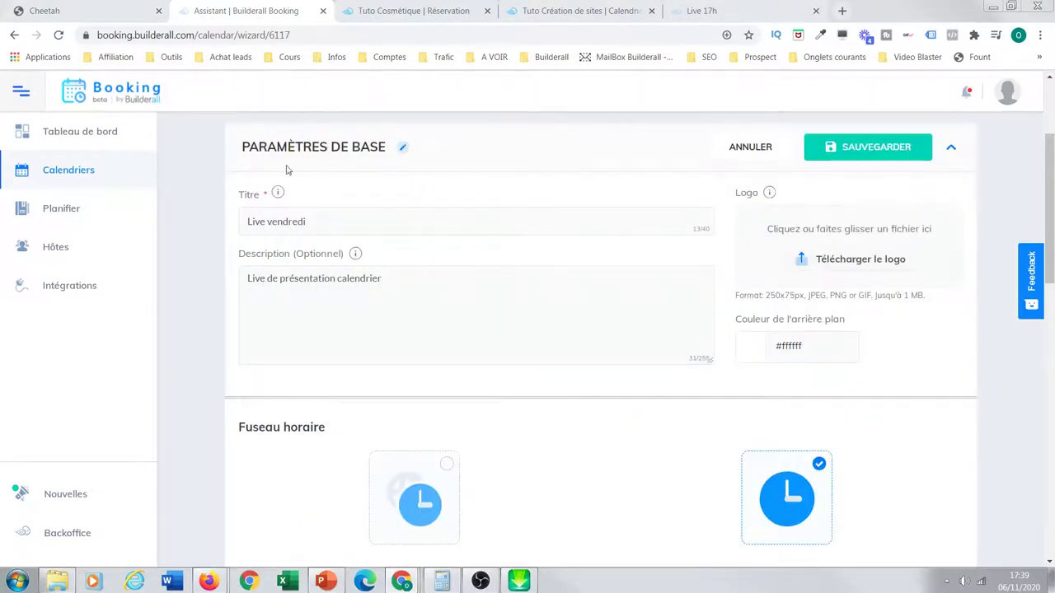
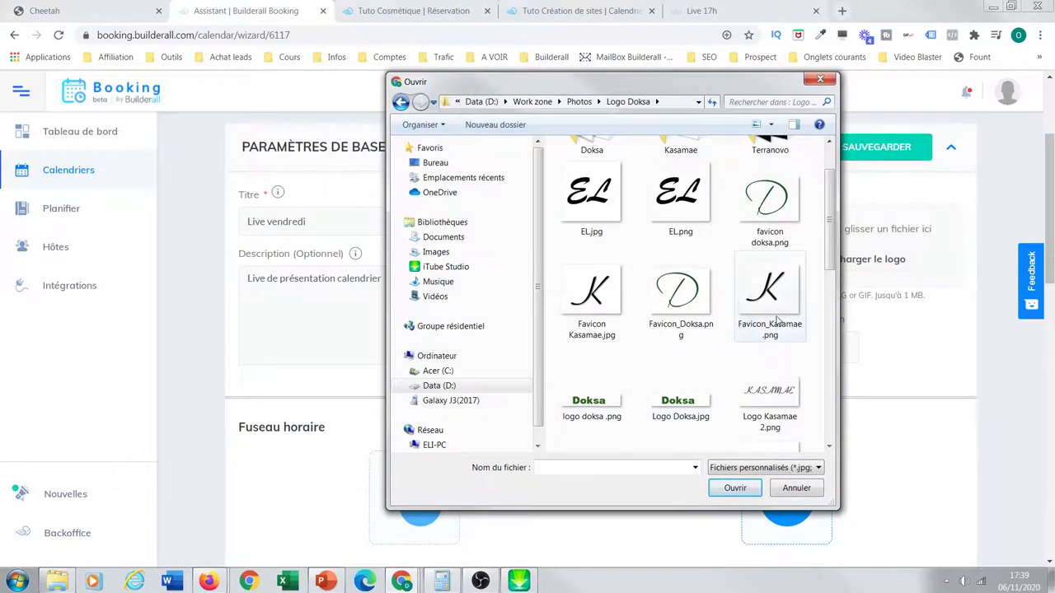
pyautogui.click(770, 205)
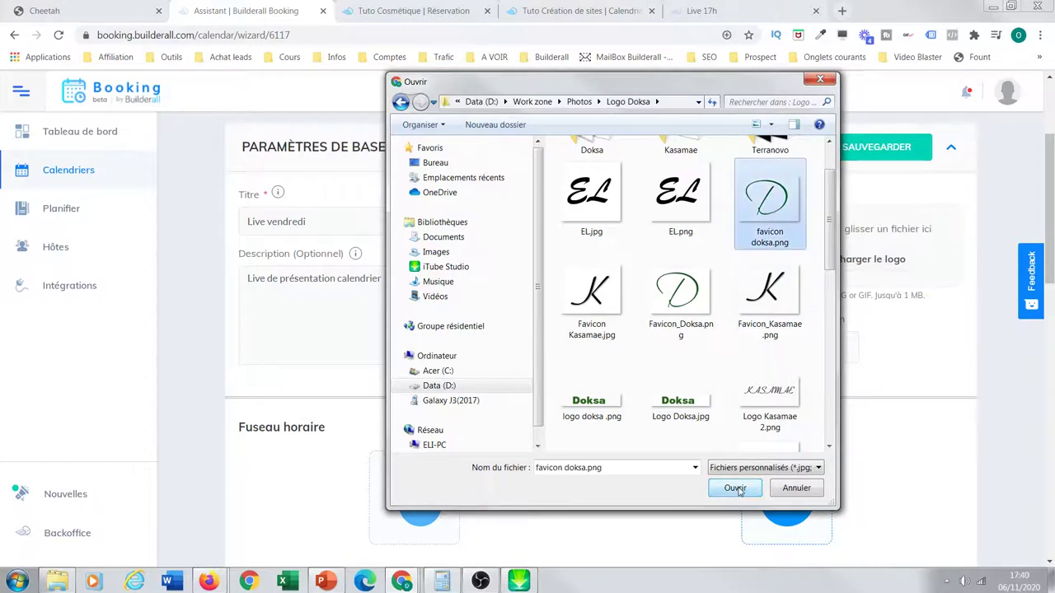
pyautogui.click(736, 488)
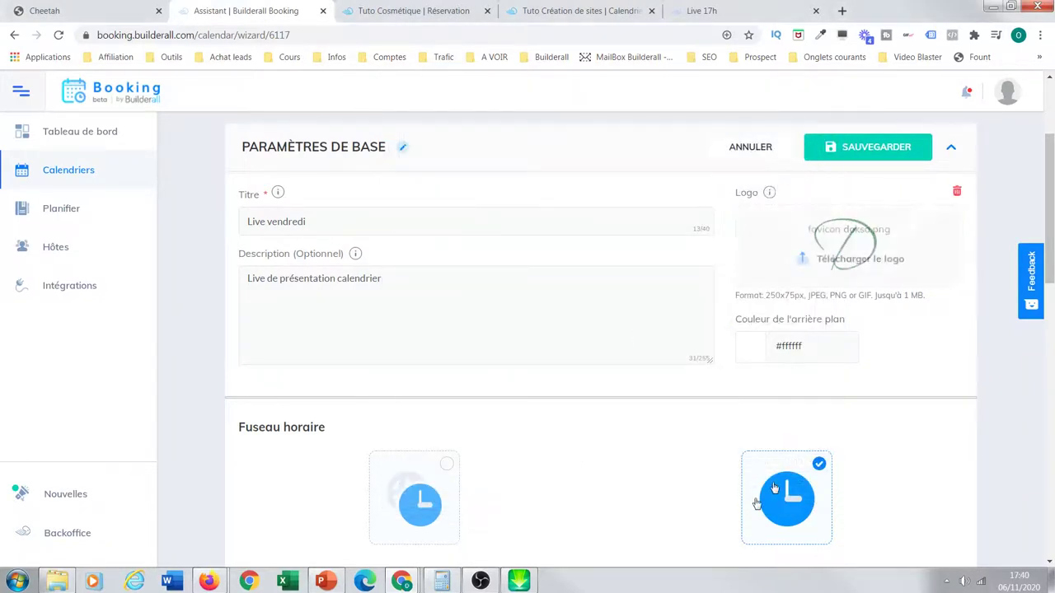
pyautogui.click(865, 148)
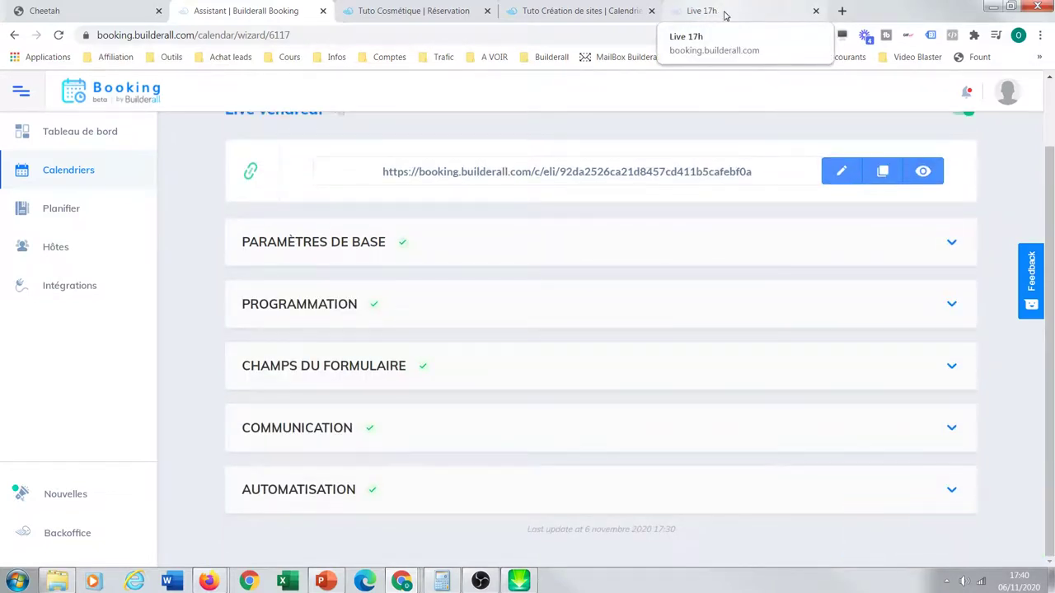
# Reload the public booking page and check how the logo is displayed in its header
pyautogui.click(726, 11)
pyautogui.click(59, 35)
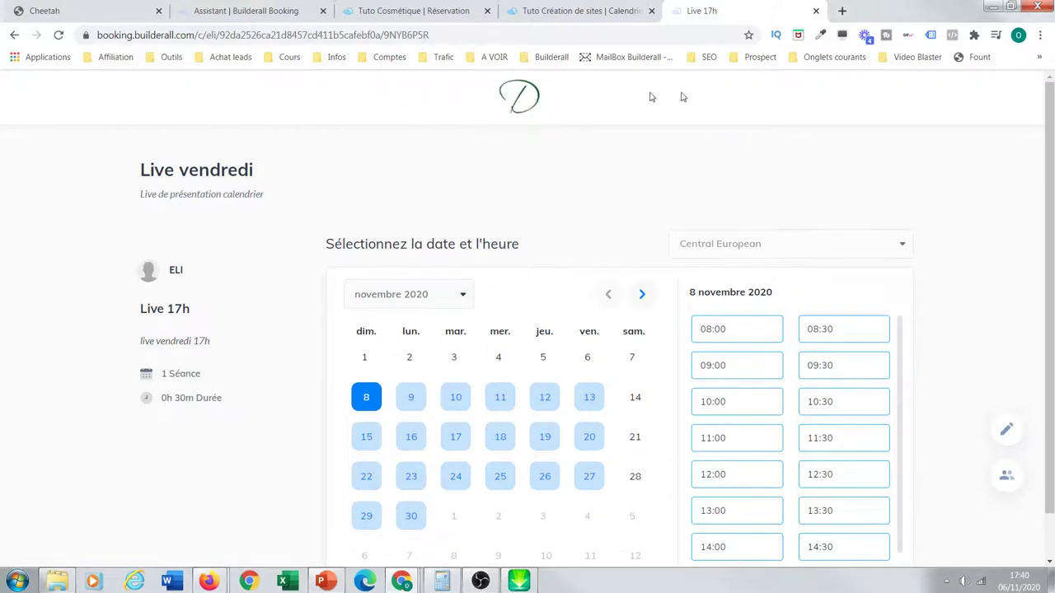
pyautogui.scroll(-1, 1043, 499)
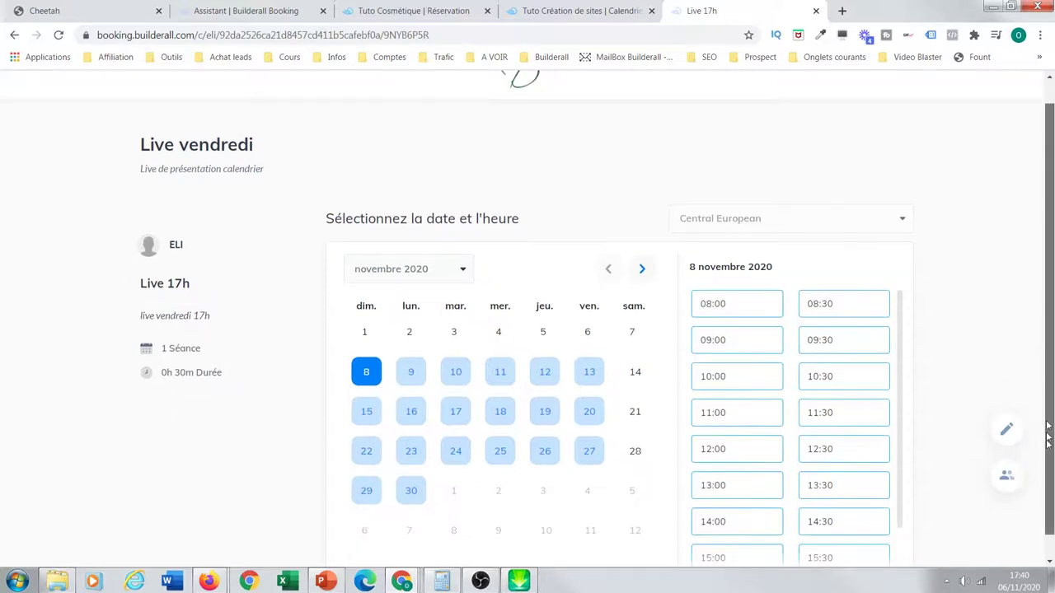
# Return to the Booking assistant and open the Live vendredi calendar's public link for editing
pyautogui.scroll(1, 1041, 511)
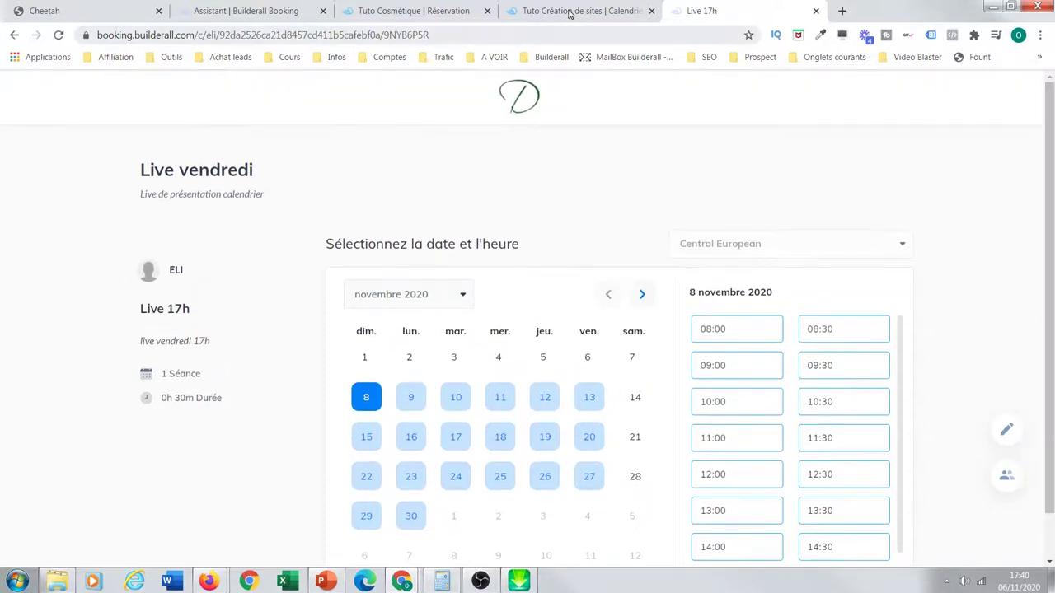
pyautogui.click(284, 16)
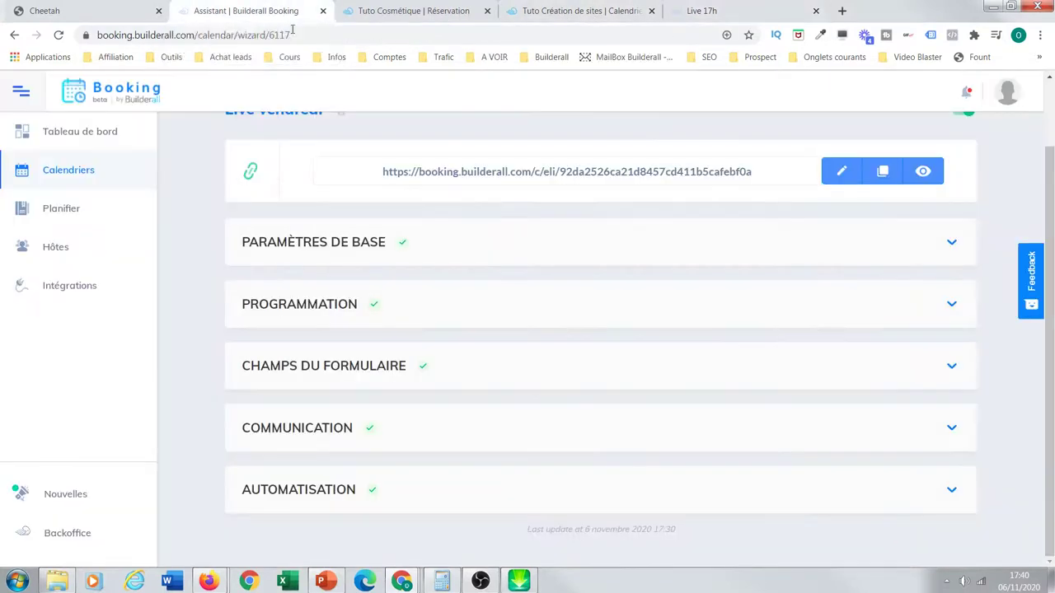
pyautogui.click(839, 171)
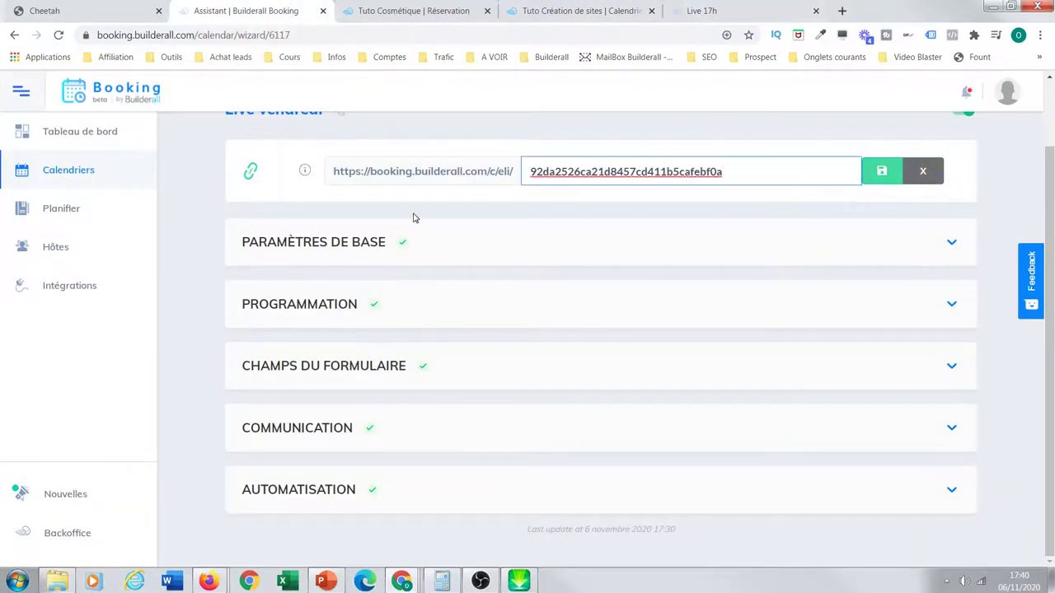
# Switch to the Cheetah site builder, open the Réservation Tuto page for editing and look over its content
pyautogui.click(123, 17)
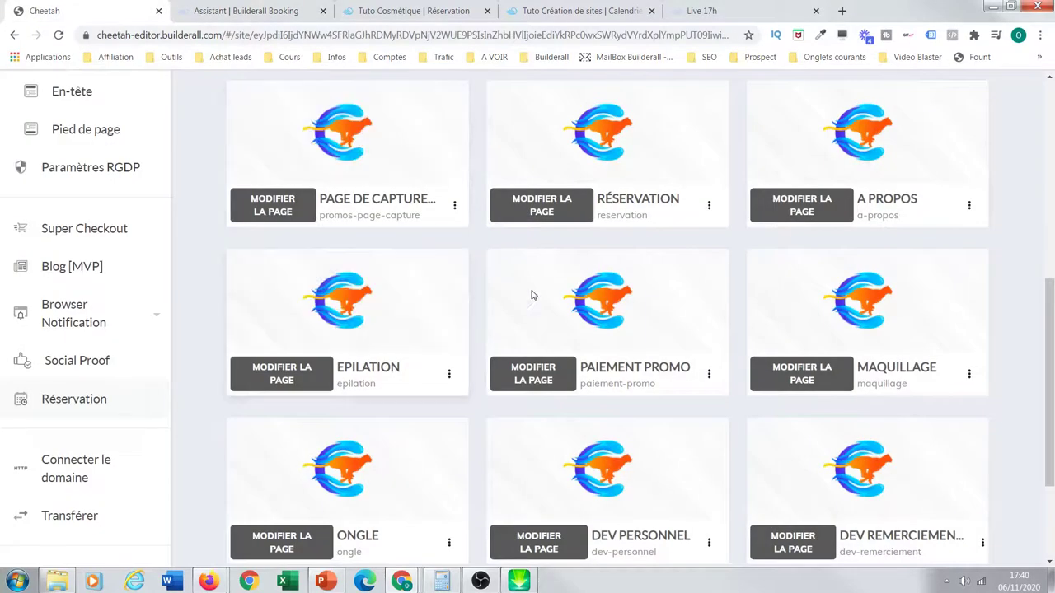
pyautogui.moveTo(1051, 294); pyautogui.dragTo(1047, 195)
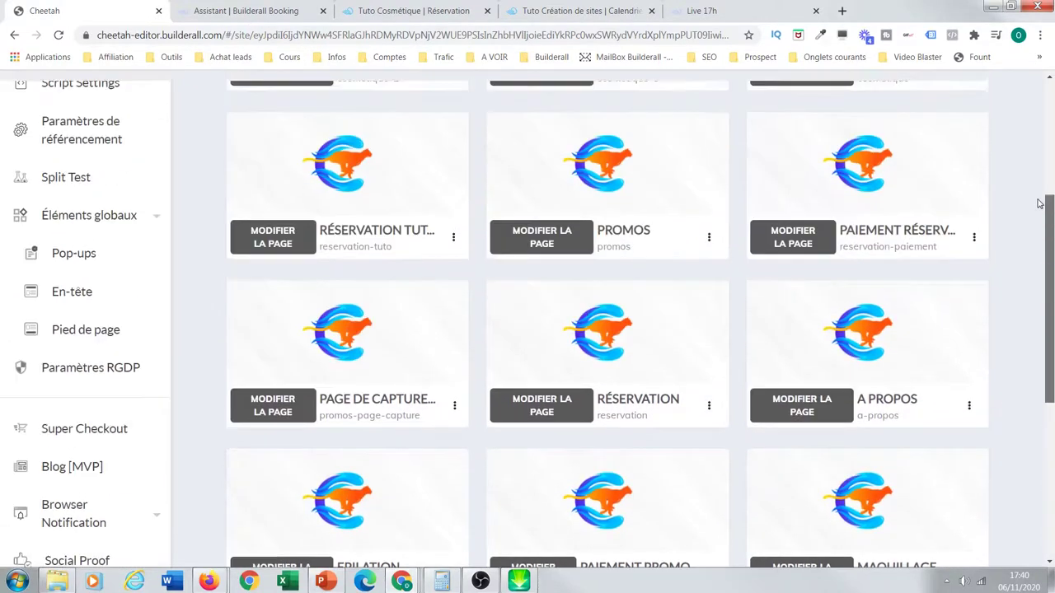
pyautogui.click(273, 252)
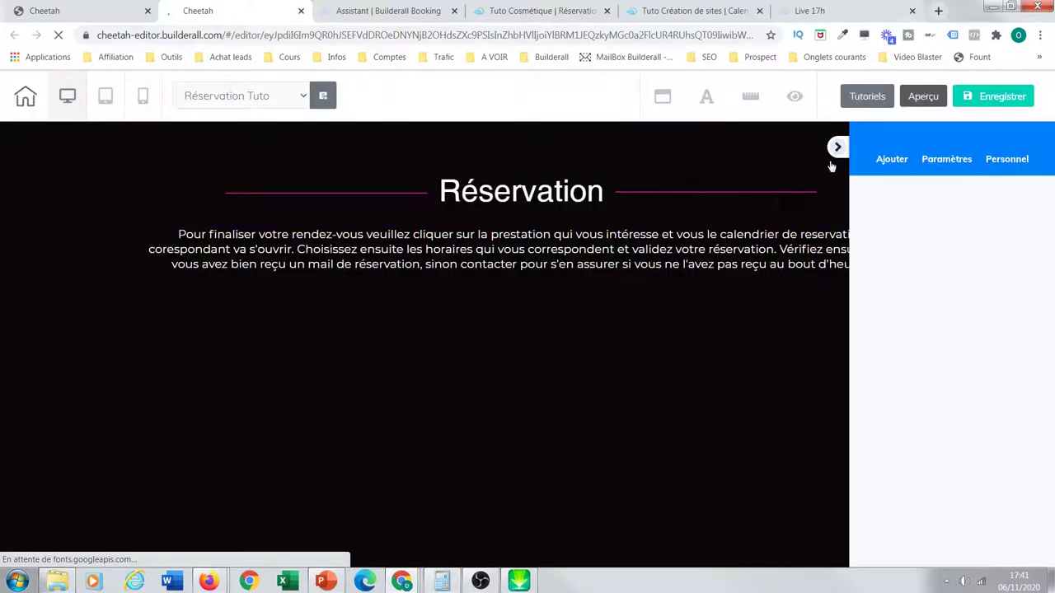
pyautogui.click(837, 148)
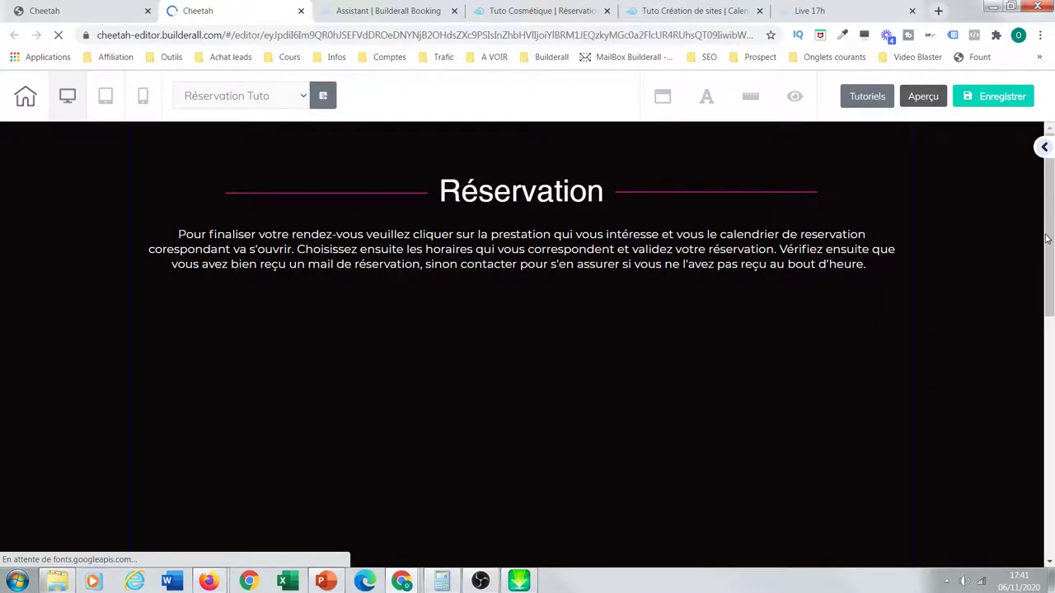
pyautogui.moveTo(1047, 221); pyautogui.dragTo(3, 198)
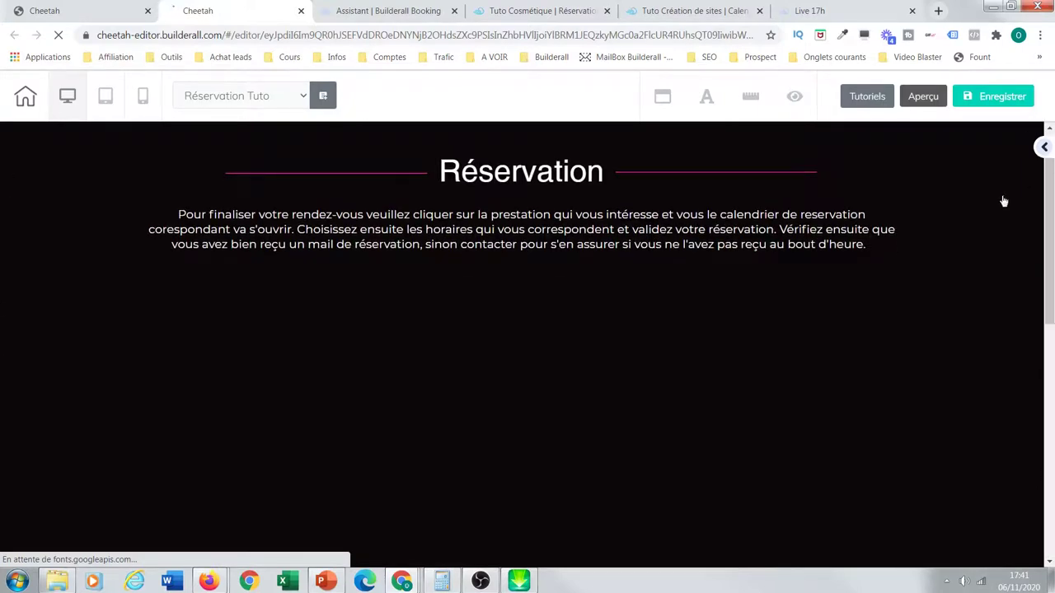
# Add an Iframe element to the page below the Réservation introductory text
pyautogui.click(1045, 147)
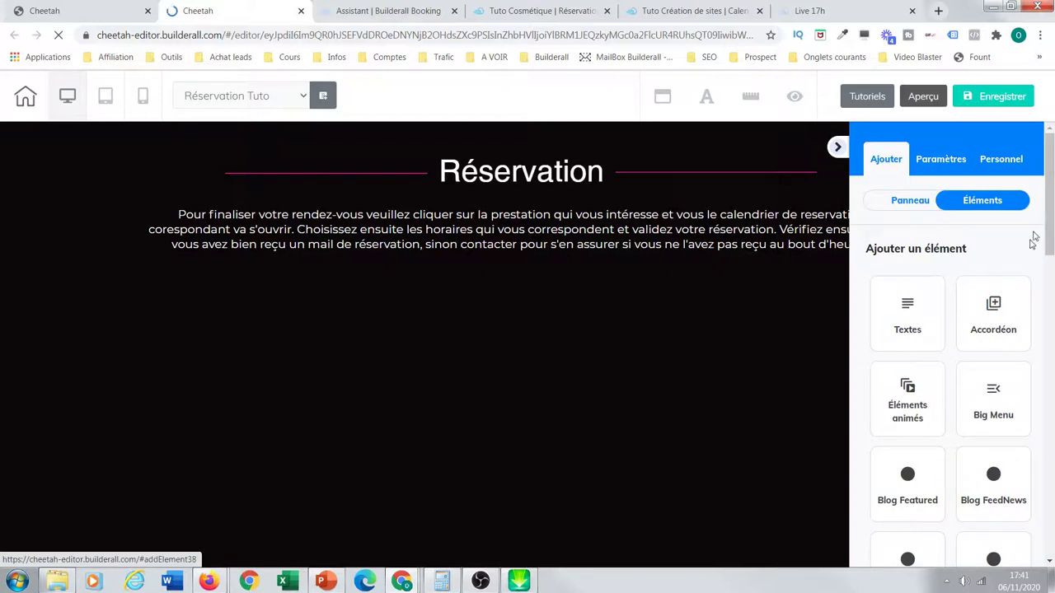
pyautogui.moveTo(1049, 233); pyautogui.dragTo(1051, 426)
pyautogui.click(913, 401)
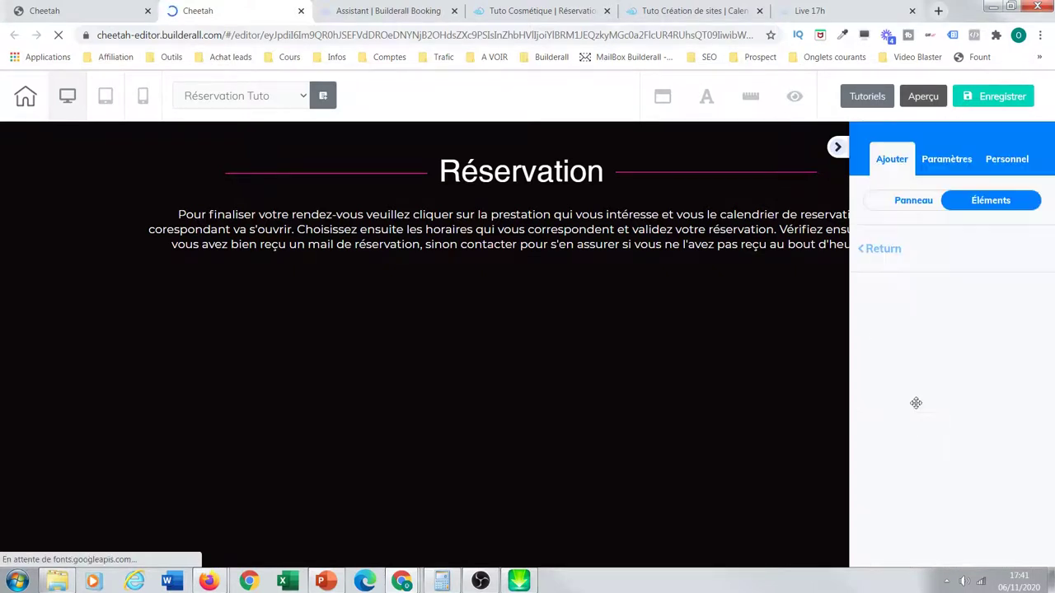
pyautogui.moveTo(940, 360); pyautogui.dragTo(201, 343)
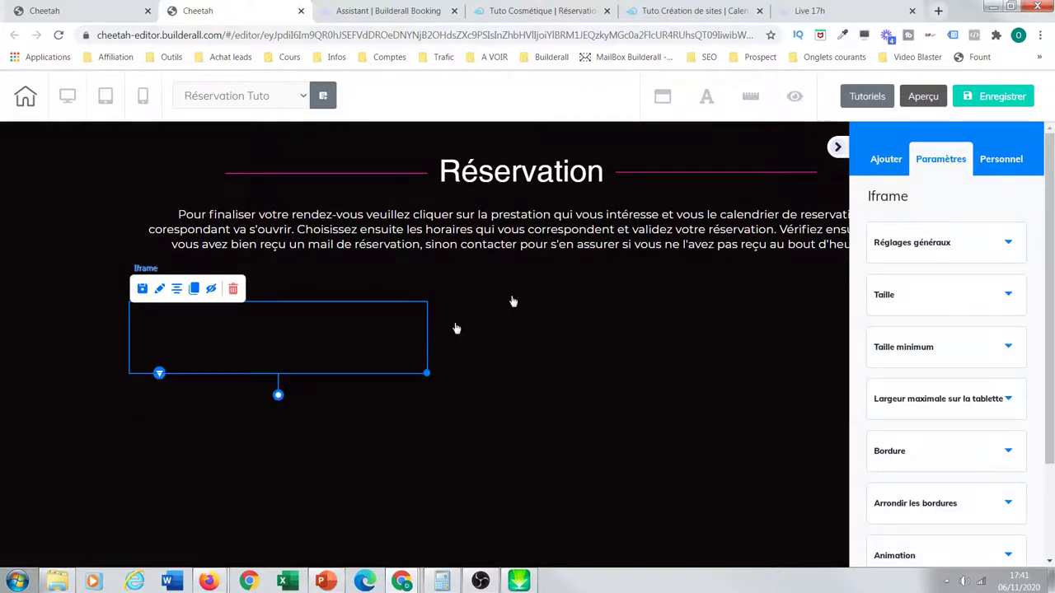
# Open the iframe's general settings and enable full width (Pleine largeur)
pyautogui.click(161, 291)
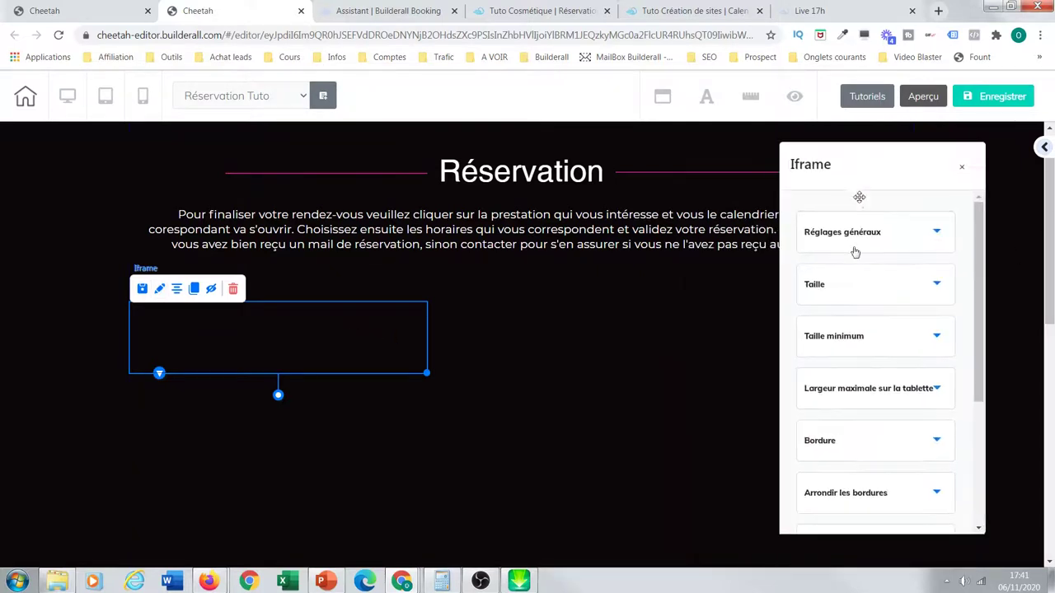
pyautogui.click(938, 234)
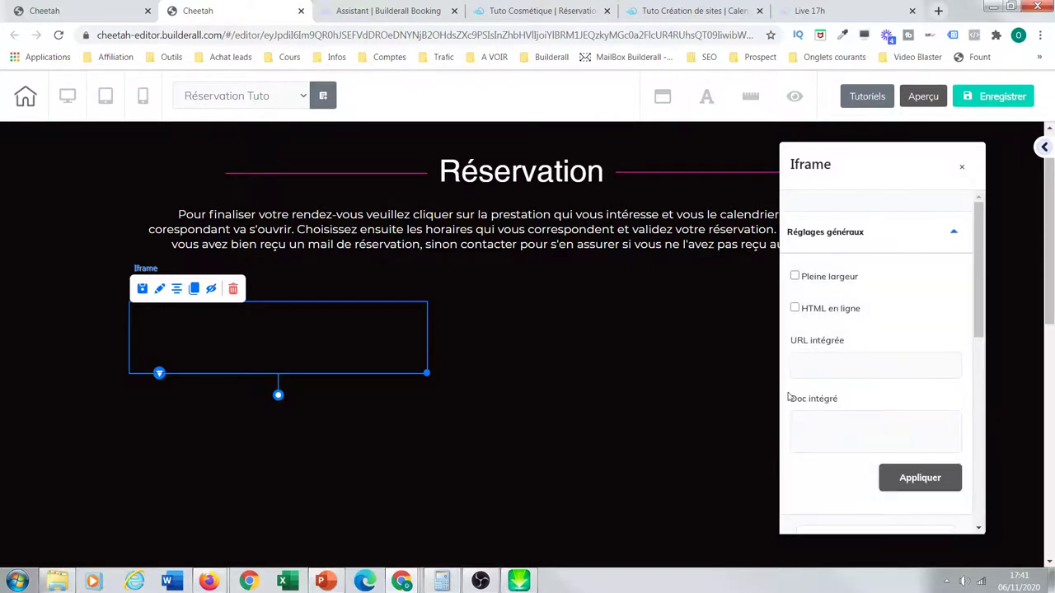
pyautogui.click(795, 277)
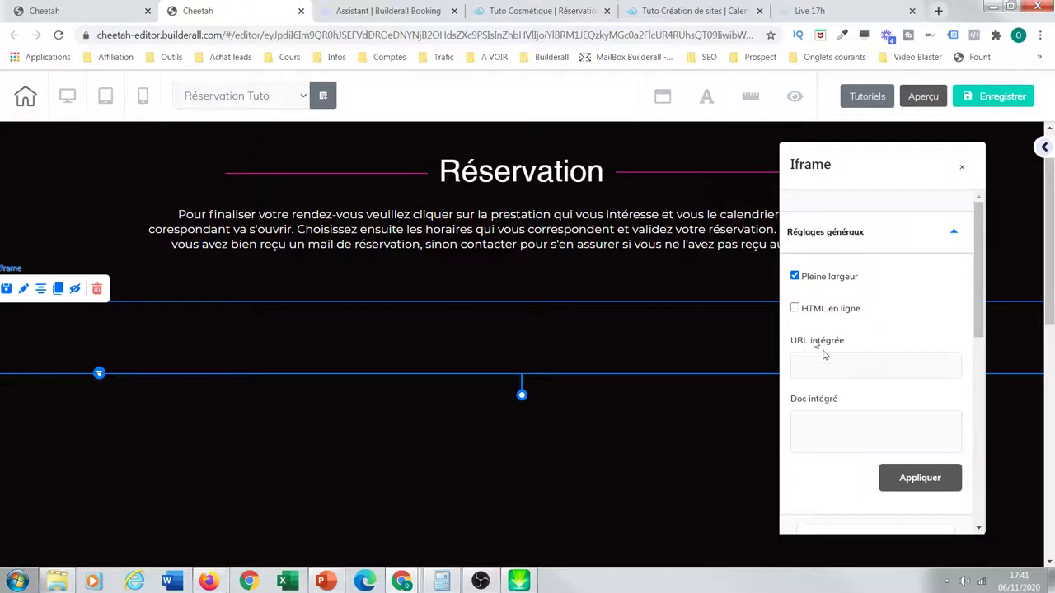
# Increase the iframe's height to about 1055 and check its extent on the page
pyautogui.scroll(-3, 964, 344)
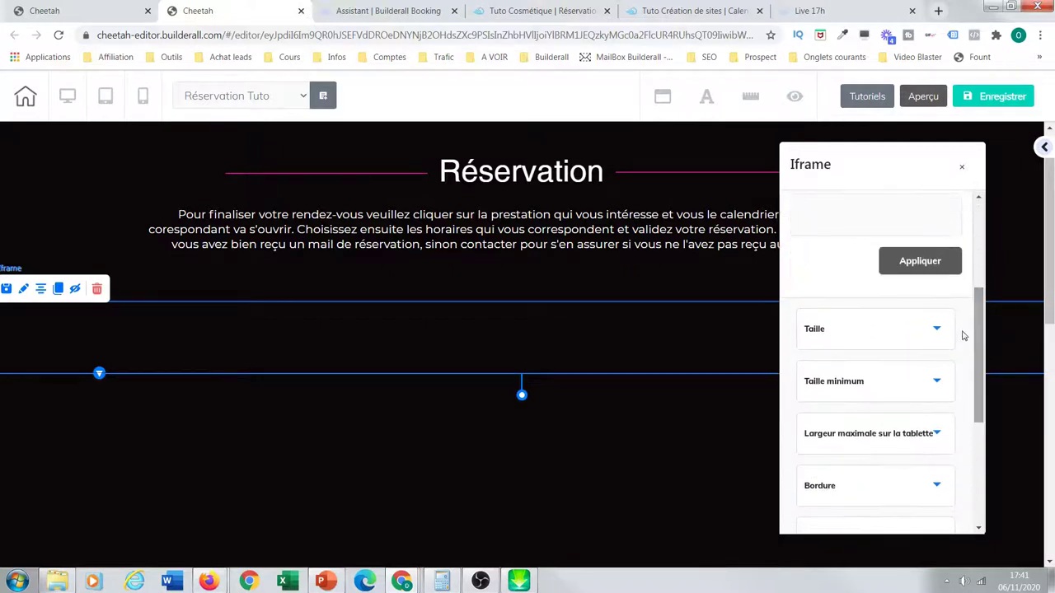
pyautogui.click(927, 333)
pyautogui.scroll(-3, 926, 335)
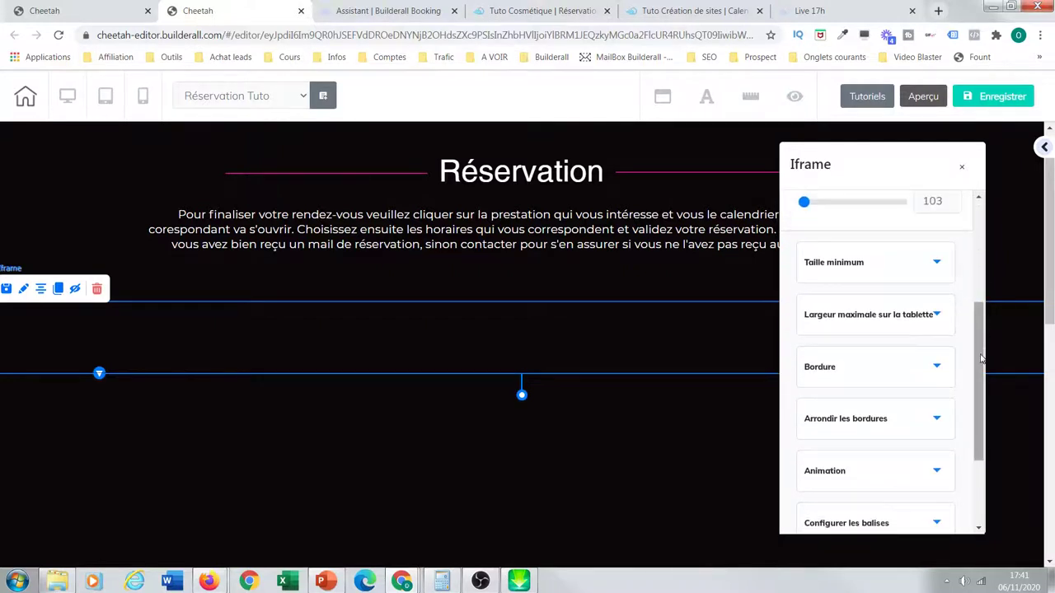
pyautogui.scroll(2, 948, 355)
pyautogui.moveTo(804, 321); pyautogui.dragTo(823, 322)
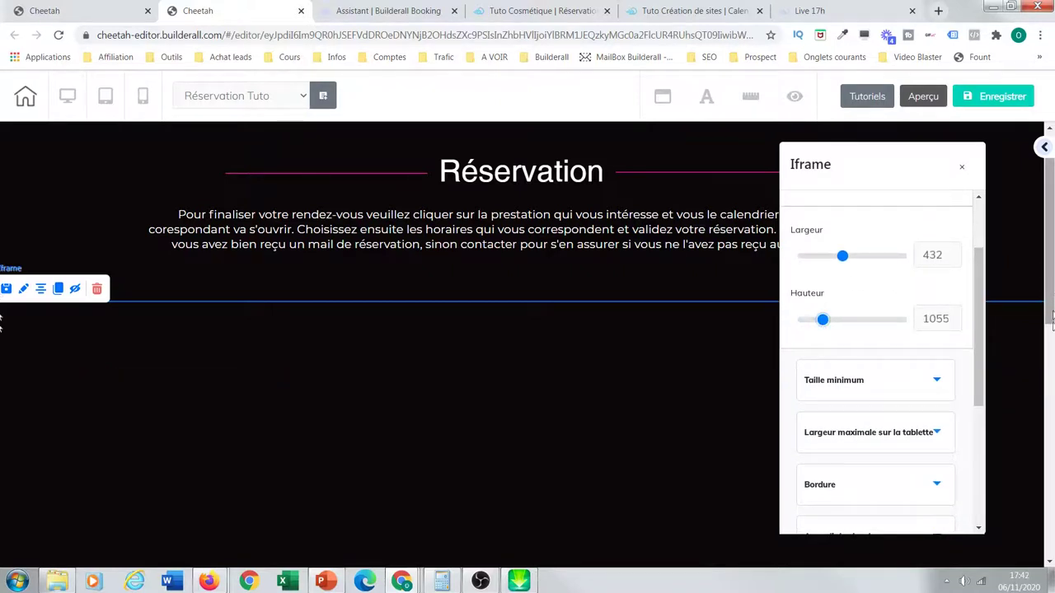
pyautogui.scroll(-8, 2, 321)
pyautogui.scroll(9, 11, 494)
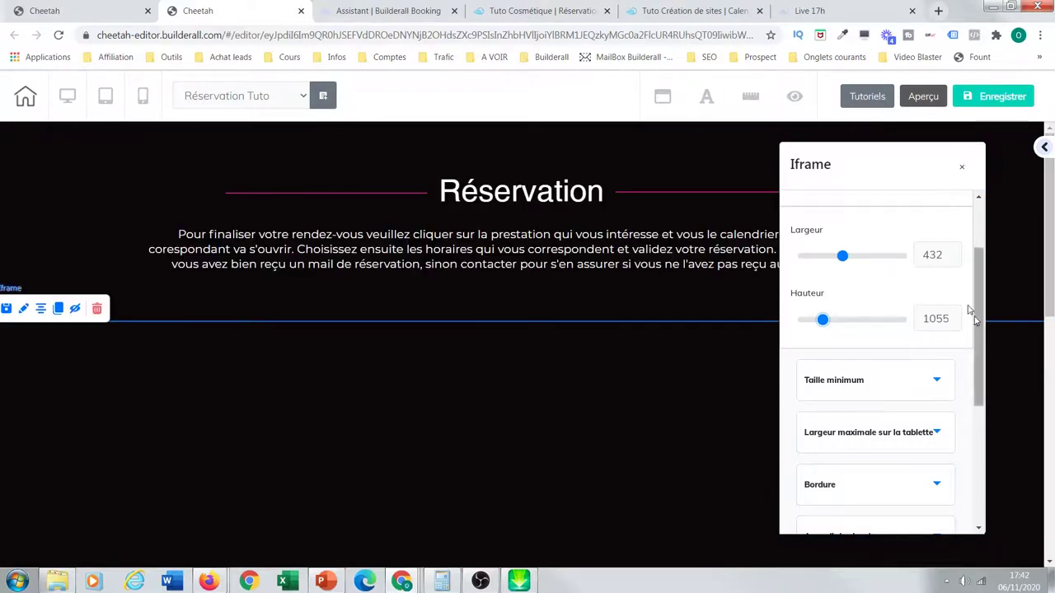
# Paste the copied booking.builderall.com calendar link as the iframe's embedded URL, apply it and check the embedded calendar
pyautogui.scroll(1, 949, 223)
pyautogui.click(874, 233)
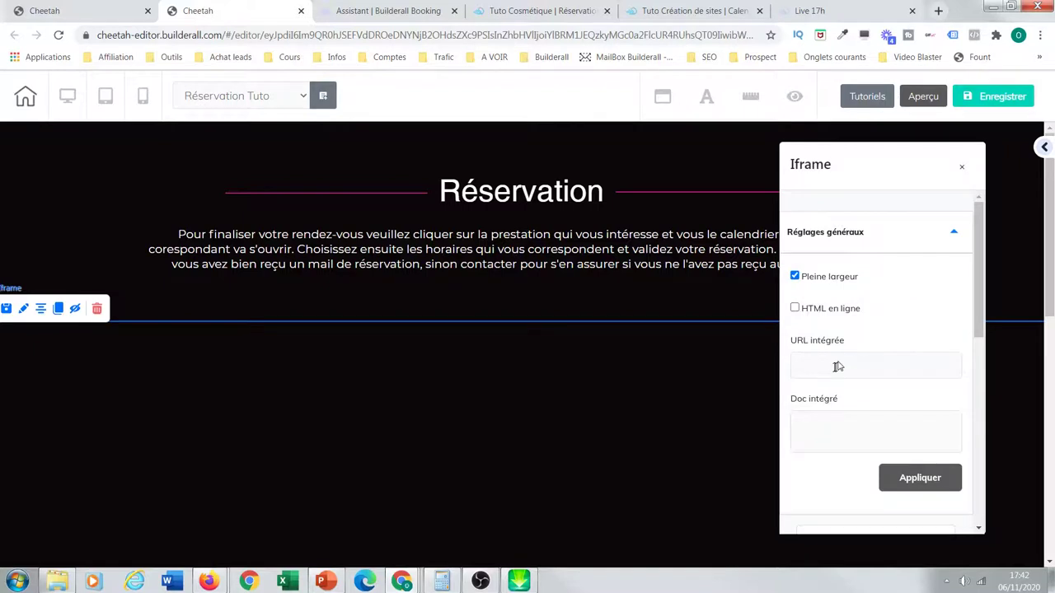
pyautogui.click(832, 369)
pyautogui.rightClick(836, 371)
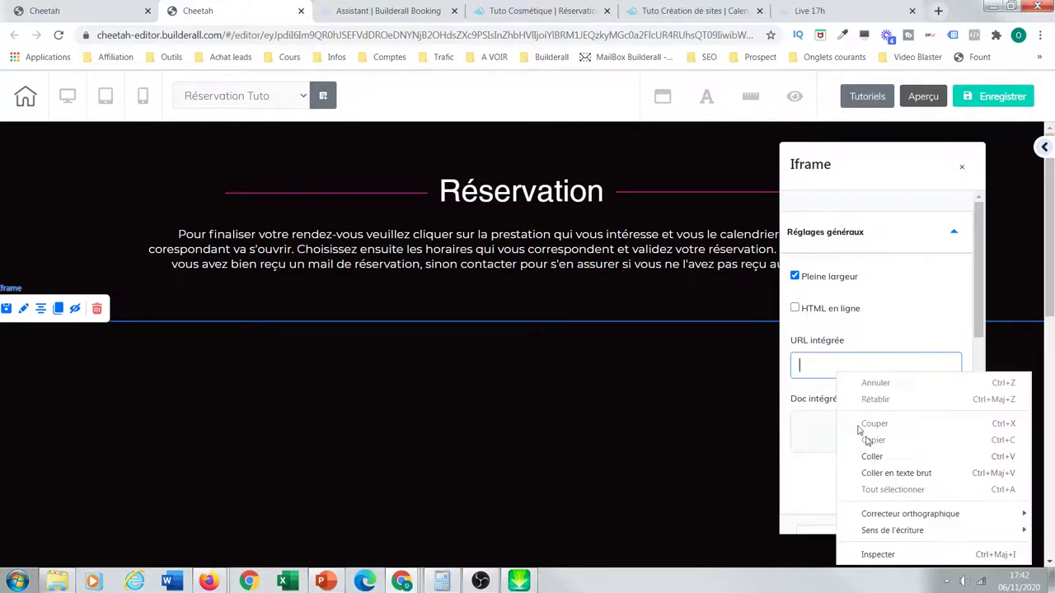
pyautogui.click(882, 454)
pyautogui.click(909, 482)
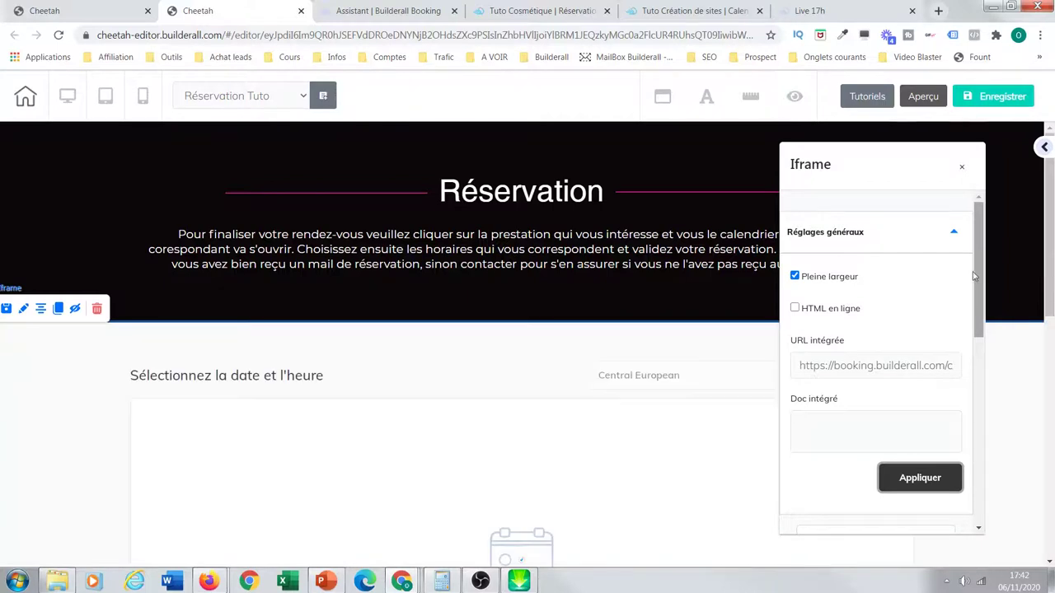
pyautogui.moveTo(1050, 216); pyautogui.dragTo(0, 418)
pyautogui.scroll(-3, 0, 421)
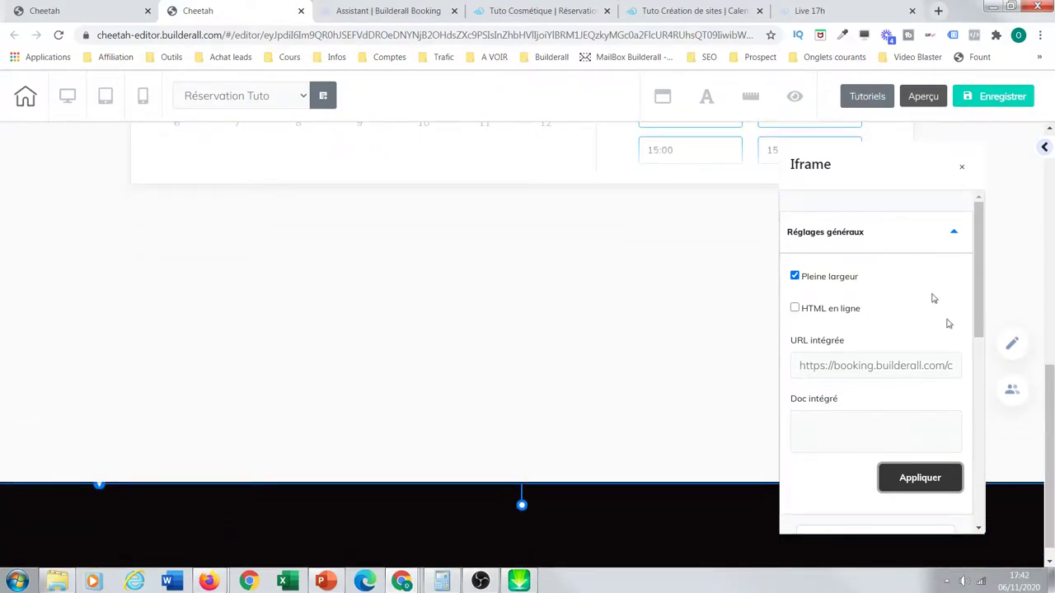
# Raise the iframe's height to 1102, review the embedded calendar and close the iframe settings
pyautogui.scroll(-2, 979, 362)
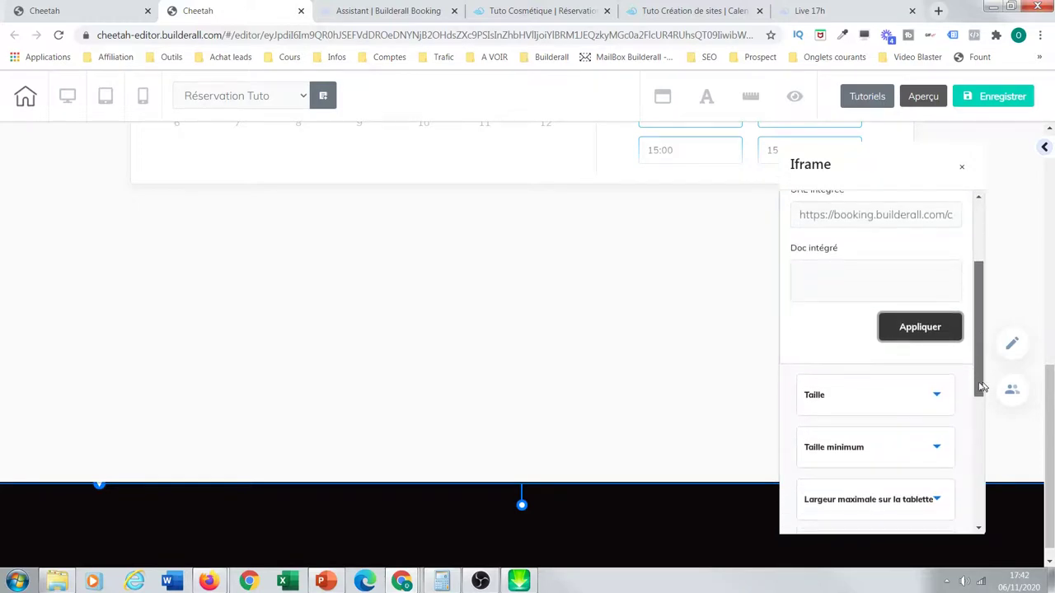
pyautogui.click(945, 396)
pyautogui.scroll(-1, 947, 306)
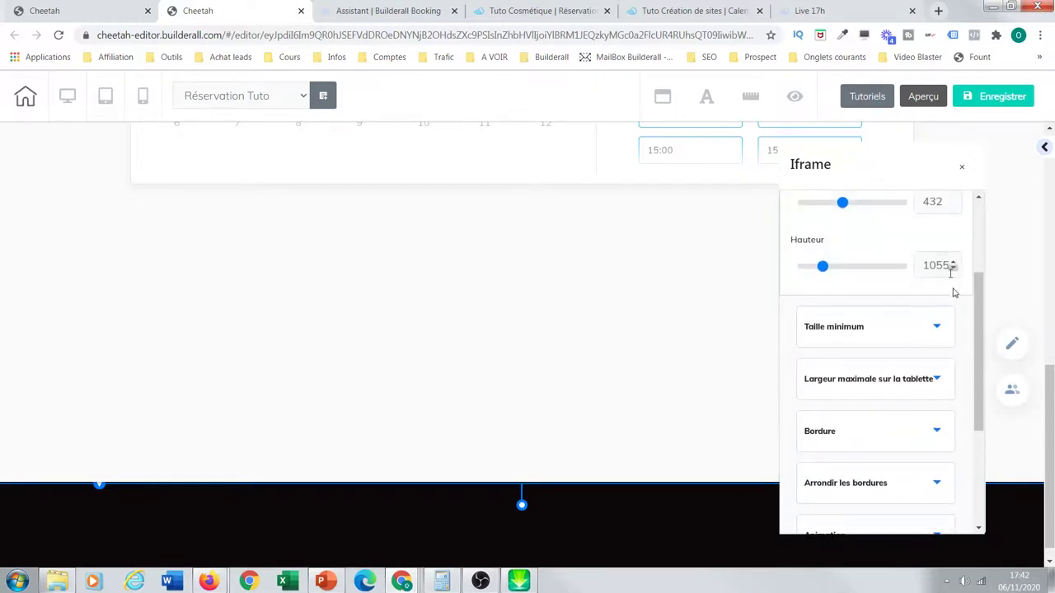
pyautogui.click(953, 264)
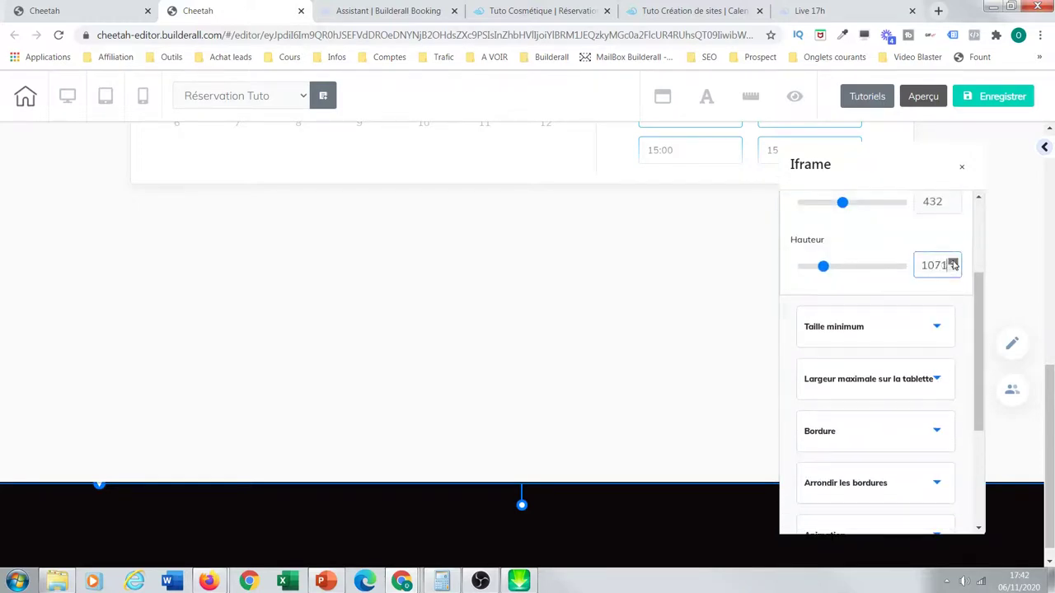
pyautogui.click(954, 262)
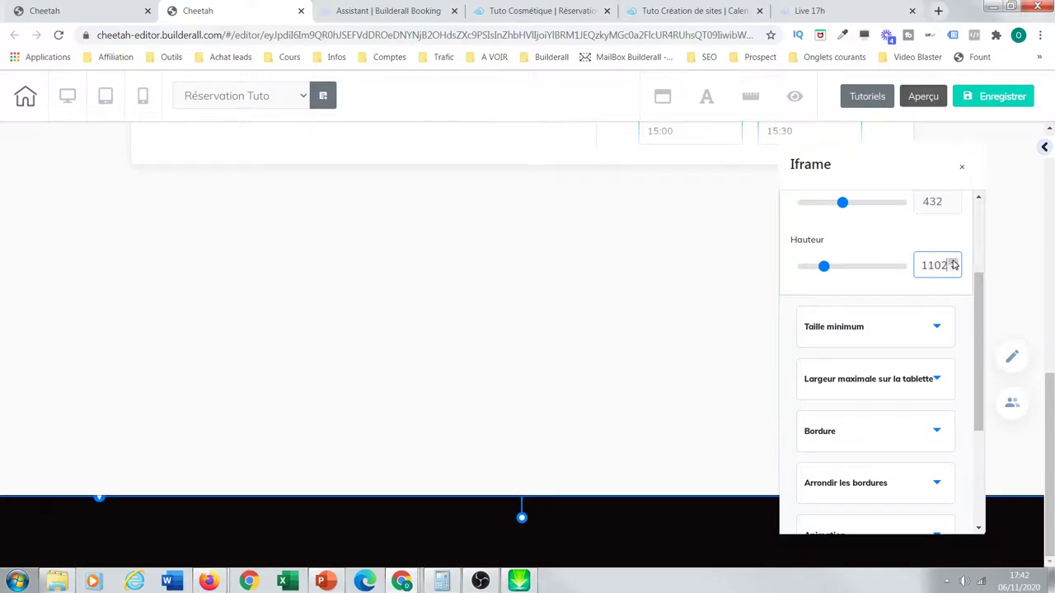
pyautogui.moveTo(1049, 416); pyautogui.dragTo(1046, 231)
pyautogui.moveTo(925, 188); pyautogui.dragTo(977, 174)
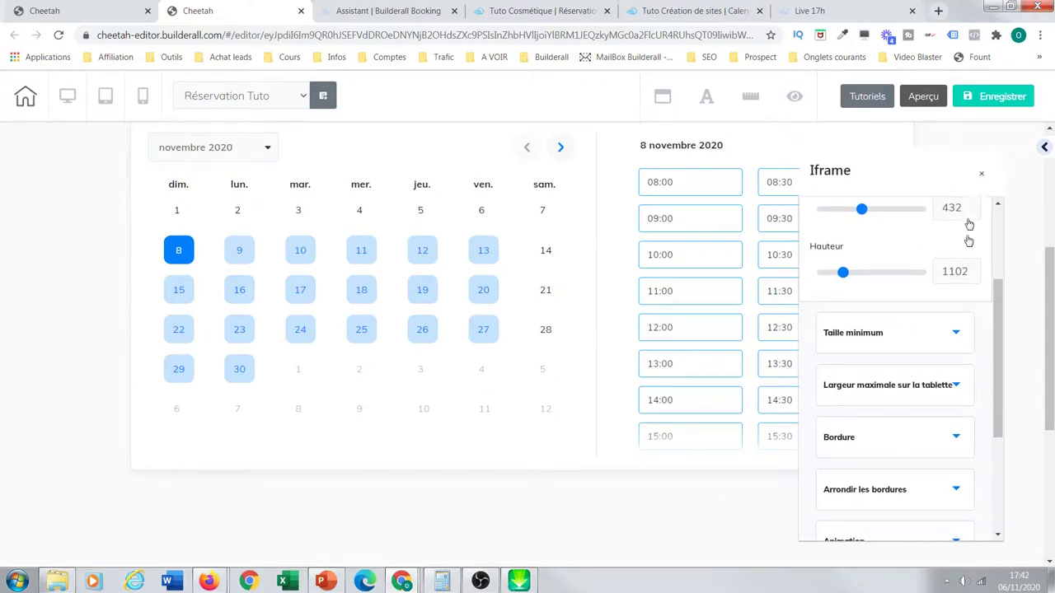
pyautogui.click(981, 173)
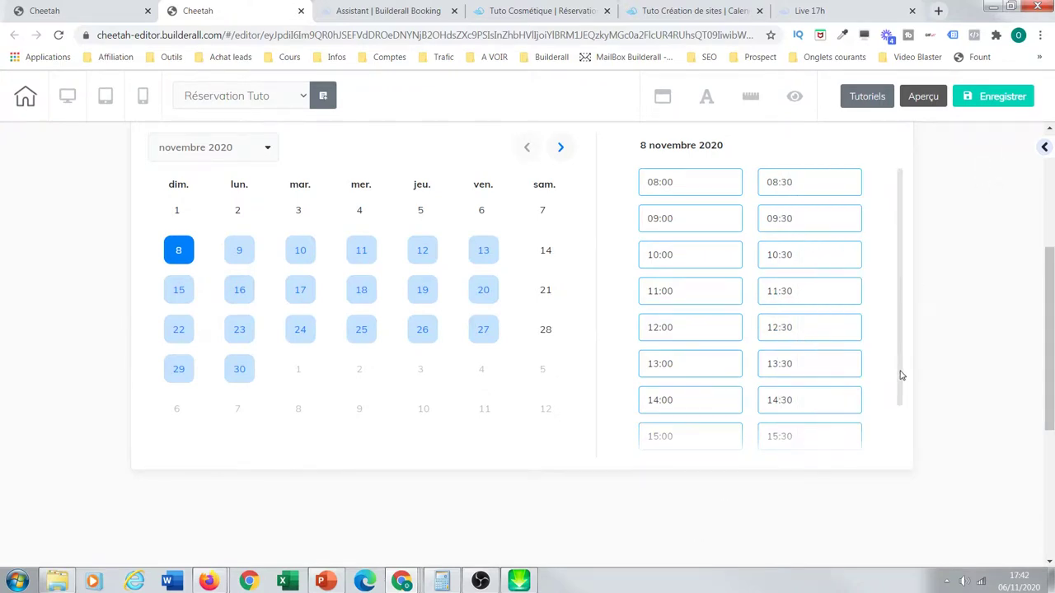
# Move the embedded calendar iframe up, closer to the Réservation introductory text
pyautogui.scroll(1, 901, 376)
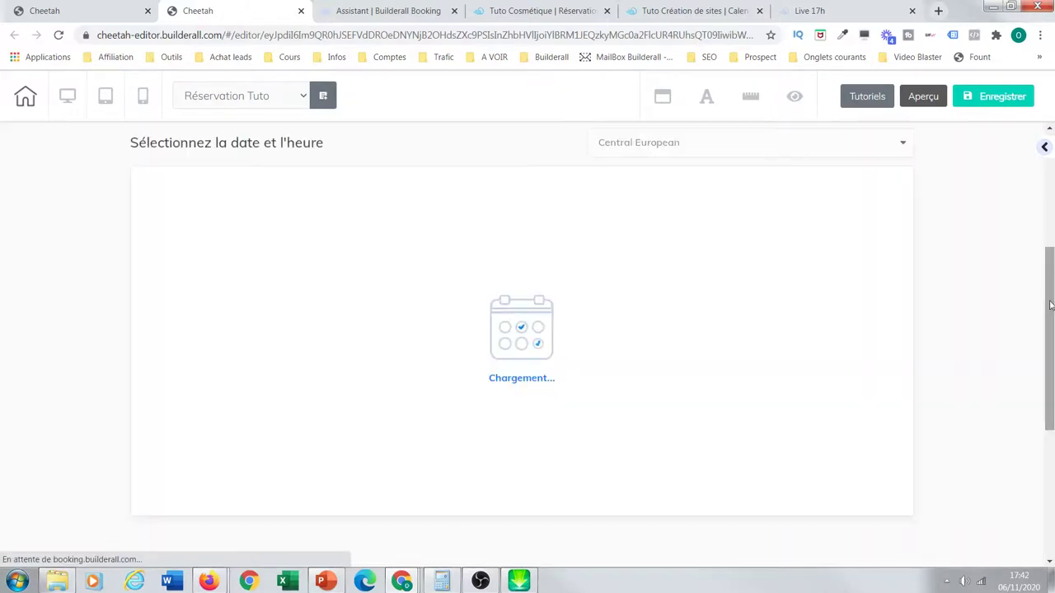
pyautogui.scroll(3, 969, 345)
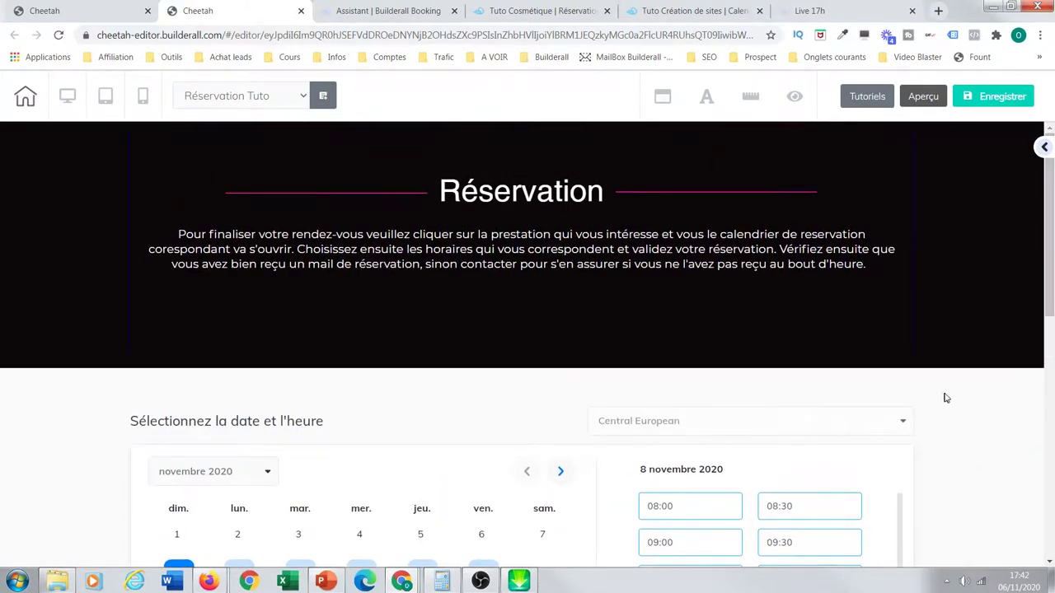
pyautogui.moveTo(949, 393); pyautogui.dragTo(930, 352)
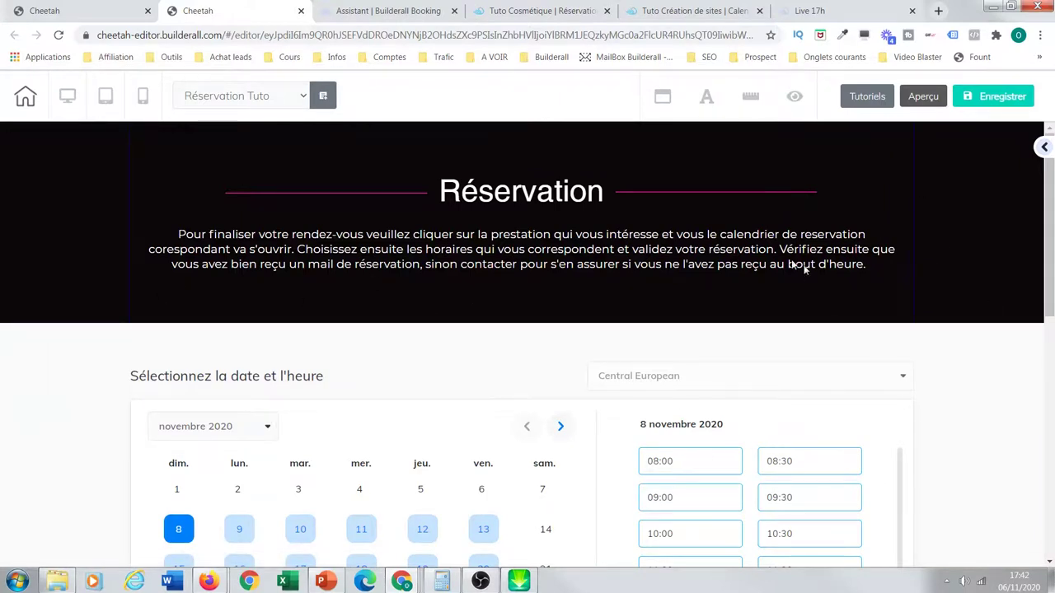
# Reopen the embedded calendar's iframe settings and disable full width (Pleine largeur)
pyautogui.click(865, 349)
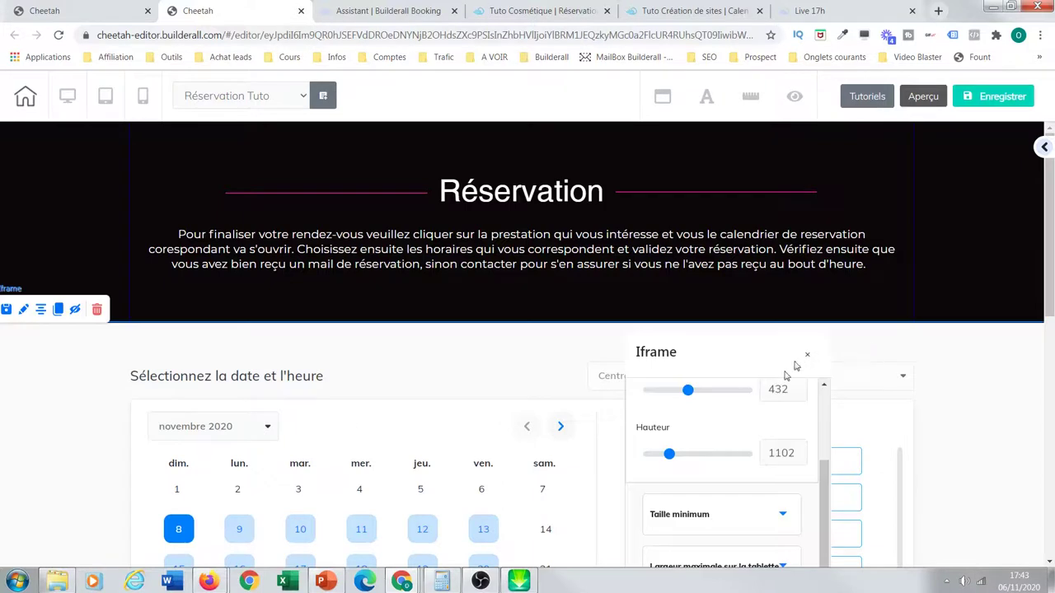
pyautogui.moveTo(759, 365); pyautogui.dragTo(892, 273)
pyautogui.scroll(3, 960, 361)
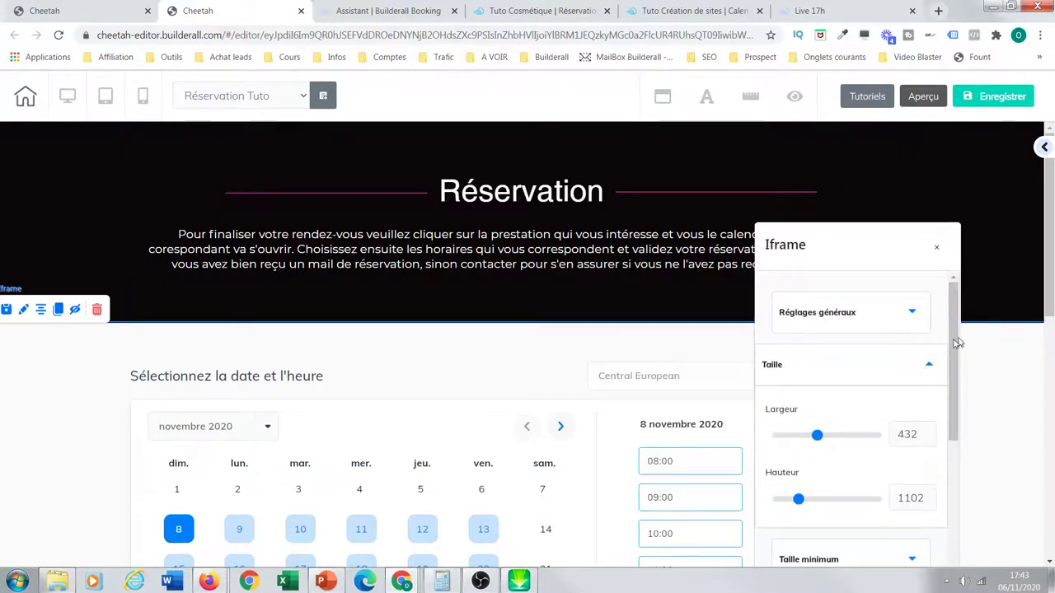
pyautogui.click(913, 314)
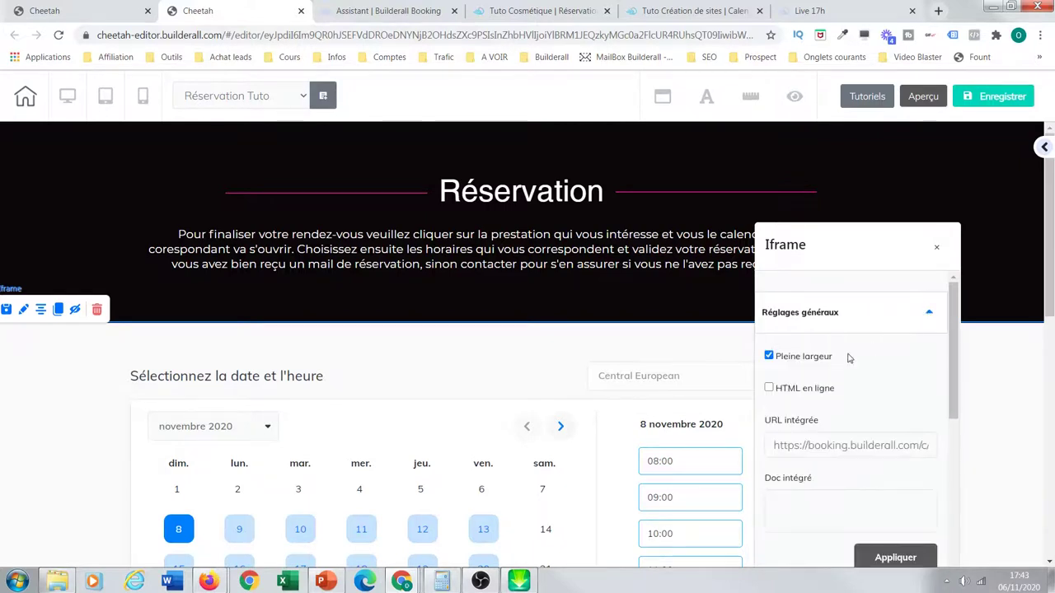
pyautogui.click(770, 357)
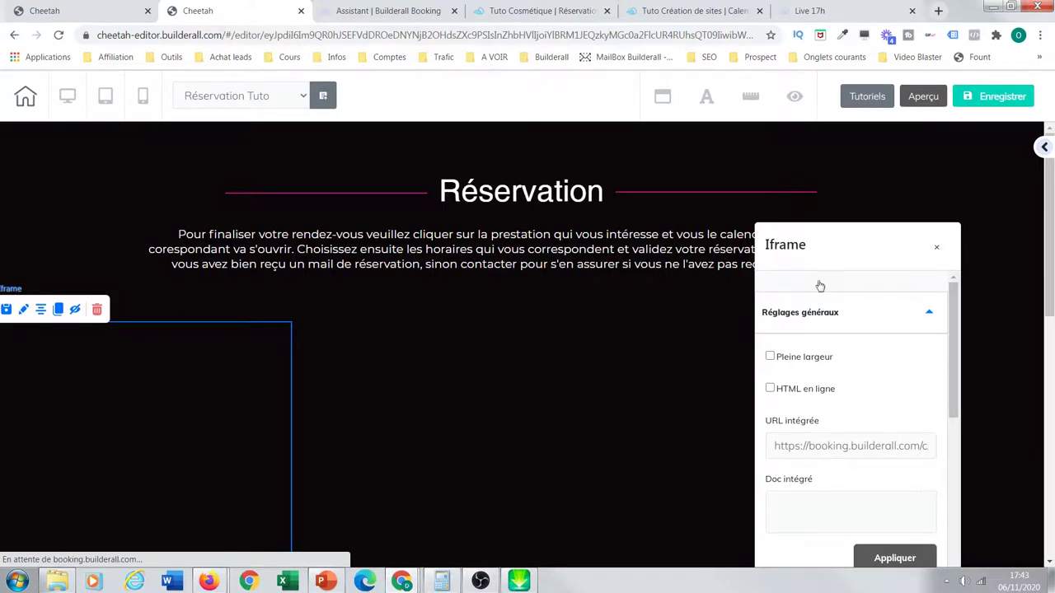
# Align the calendar iframe with the content area's left edge beneath the introductory text and enlarge it to the full content width
pyautogui.click(936, 247)
pyautogui.moveTo(239, 341); pyautogui.dragTo(384, 307)
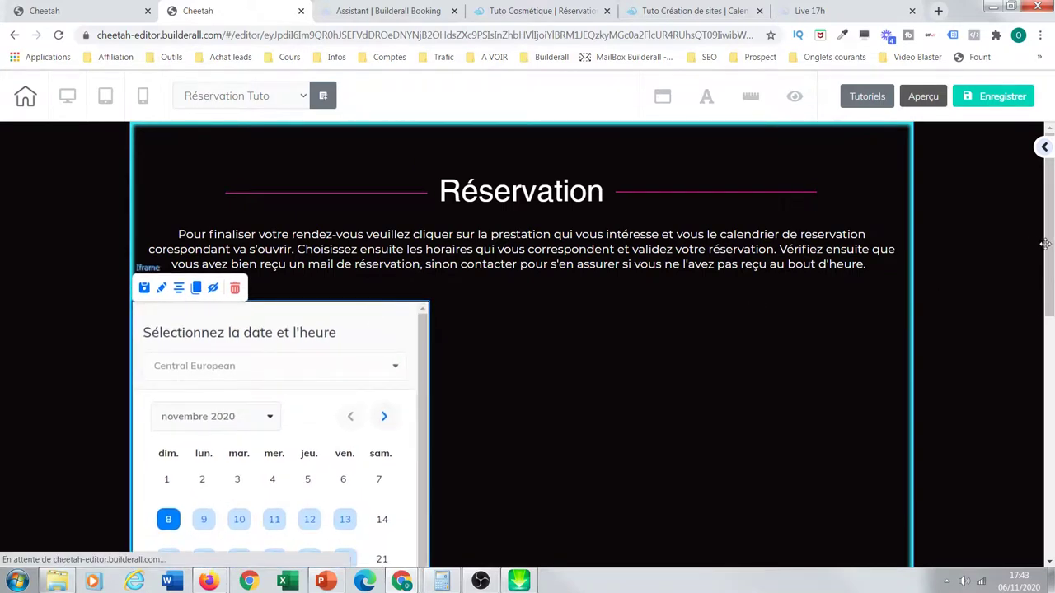
pyautogui.moveTo(1051, 249); pyautogui.dragTo(1039, 508)
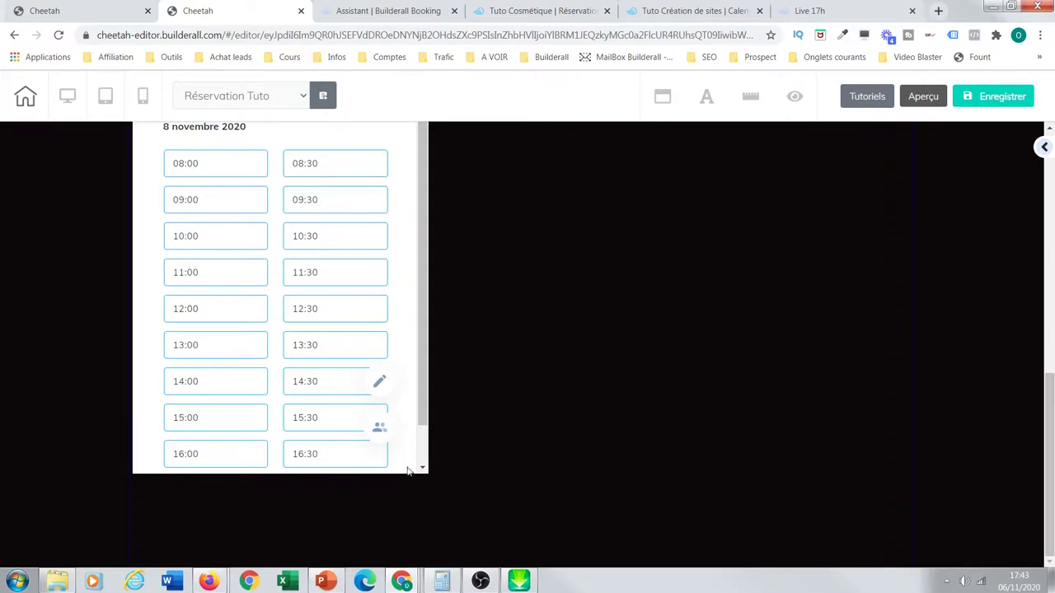
pyautogui.moveTo(425, 473); pyautogui.dragTo(913, 567)
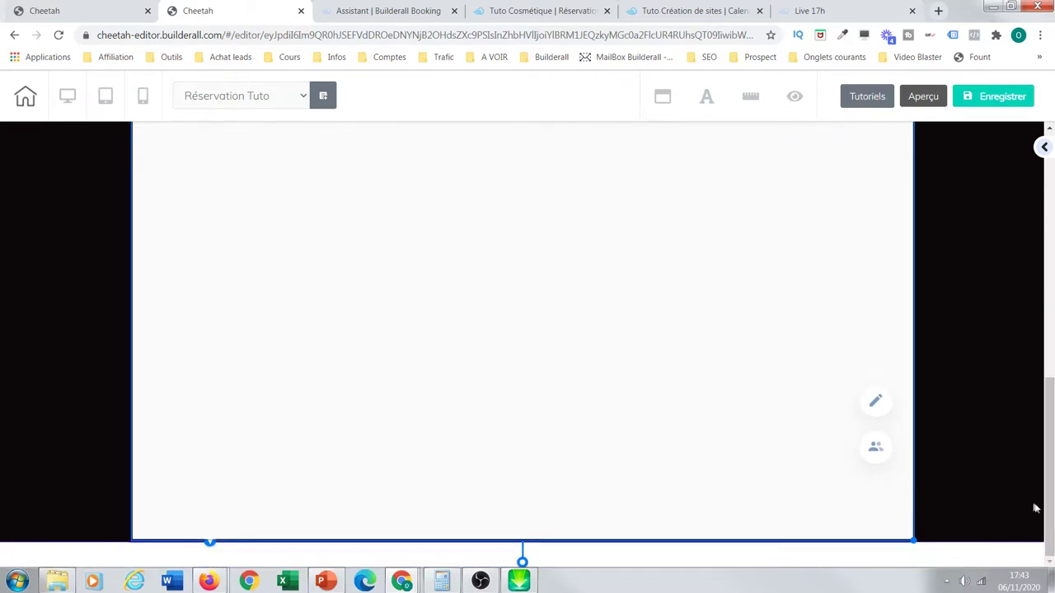
pyautogui.scroll(10, 1032, 479)
pyautogui.scroll(-10, 1020, 278)
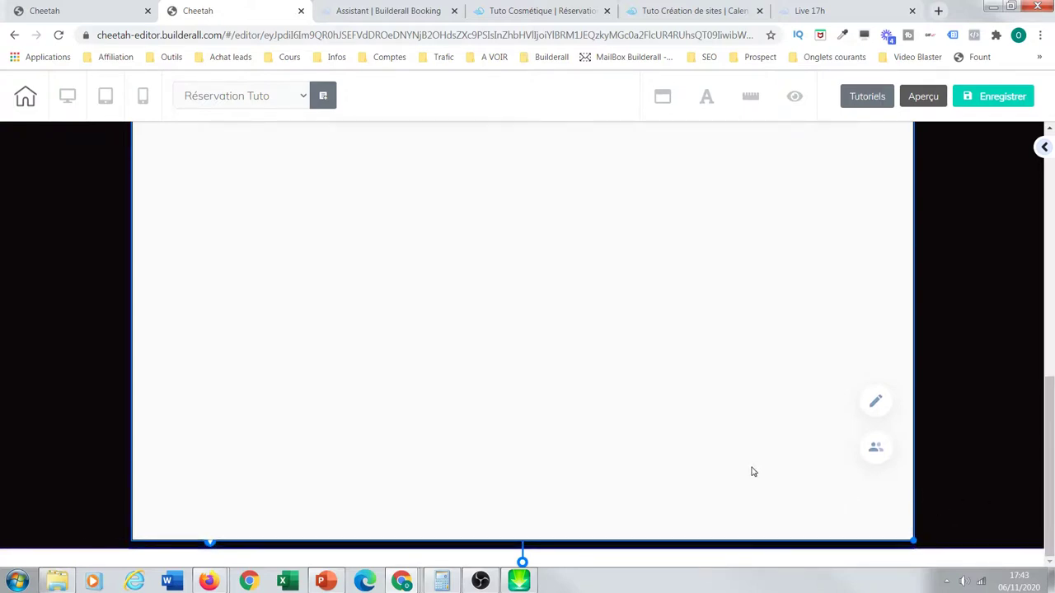
pyautogui.scroll(8, 528, 330)
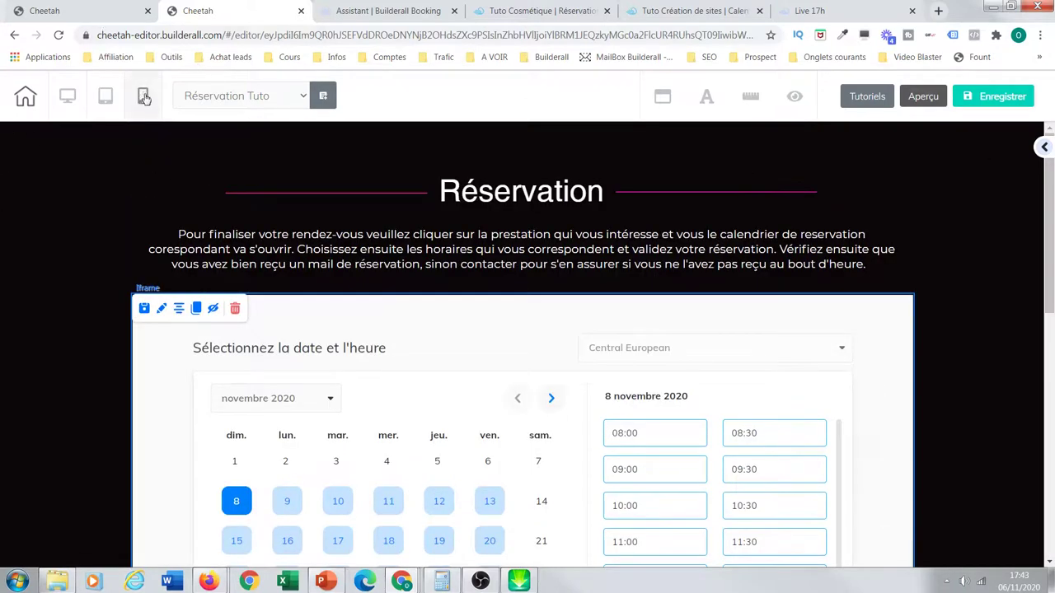
# Save the Réservation Tuto page, publish the site and close the publication message
pyautogui.click(1002, 97)
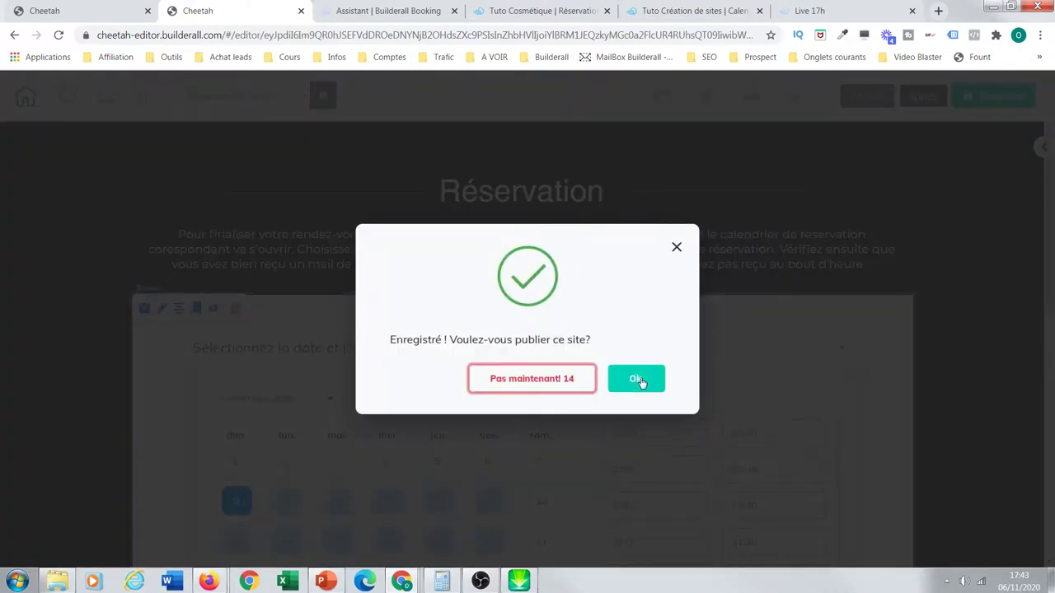
pyautogui.click(637, 382)
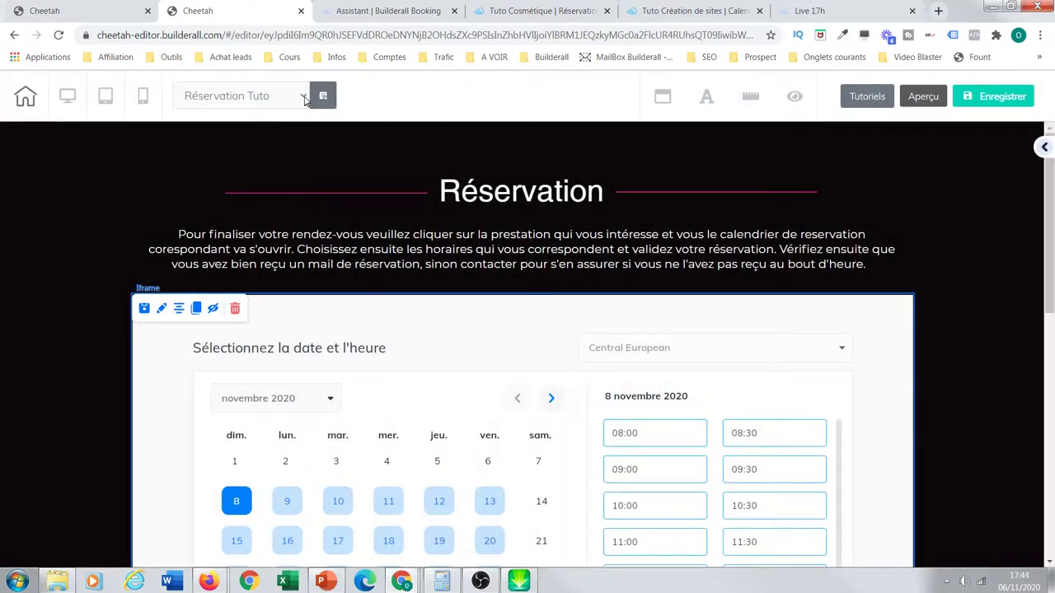
pyautogui.click(304, 99)
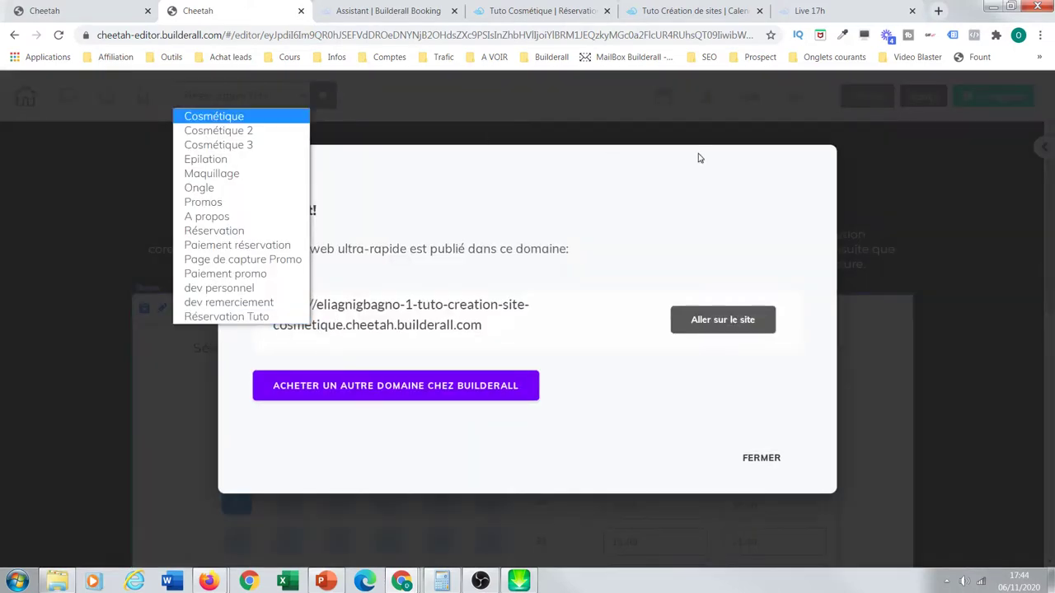
pyautogui.click(755, 459)
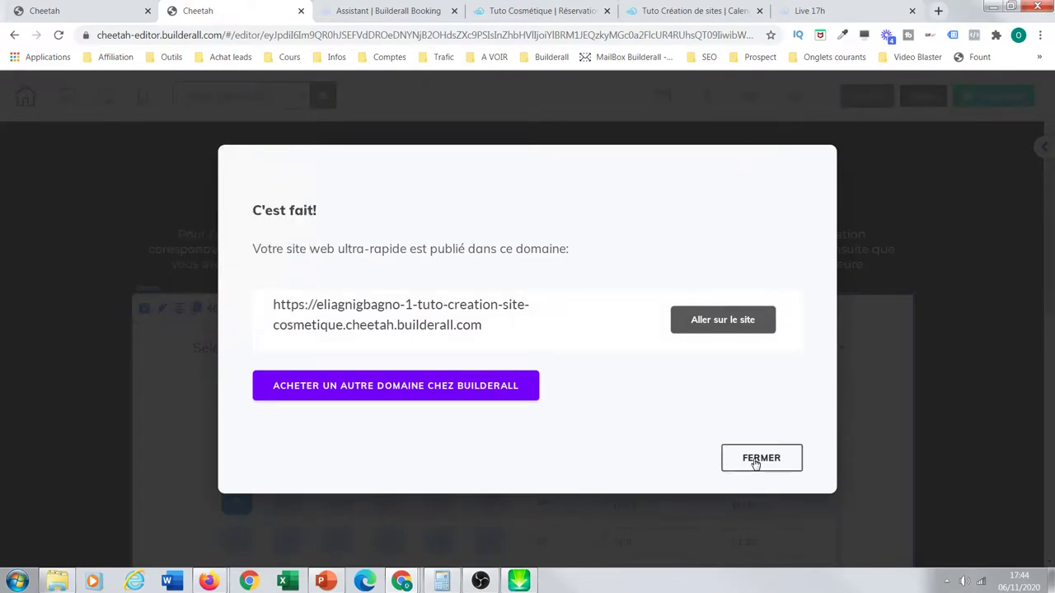
pyautogui.click(755, 459)
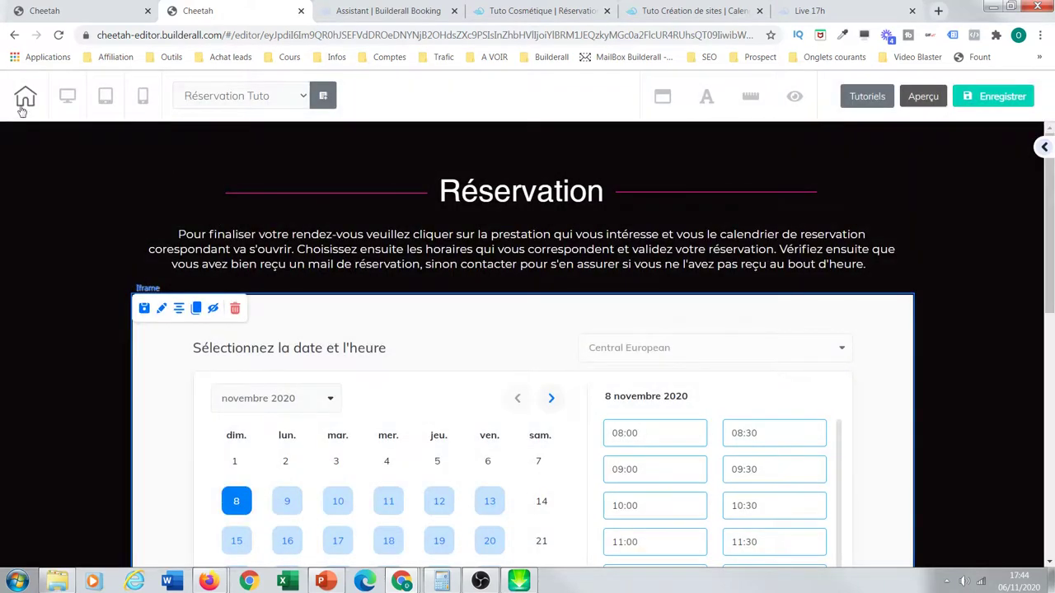
# Switch the page to its mobile version, open the calendar iframe's settings and look through the advanced spacing options
pyautogui.click(142, 100)
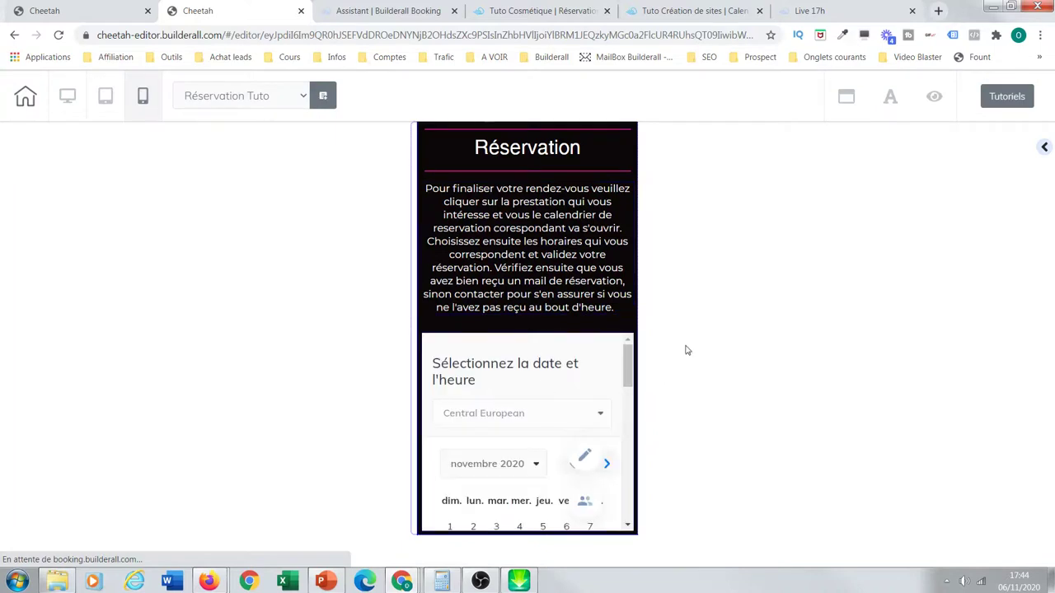
pyautogui.click(573, 375)
pyautogui.moveTo(747, 352); pyautogui.dragTo(897, 157)
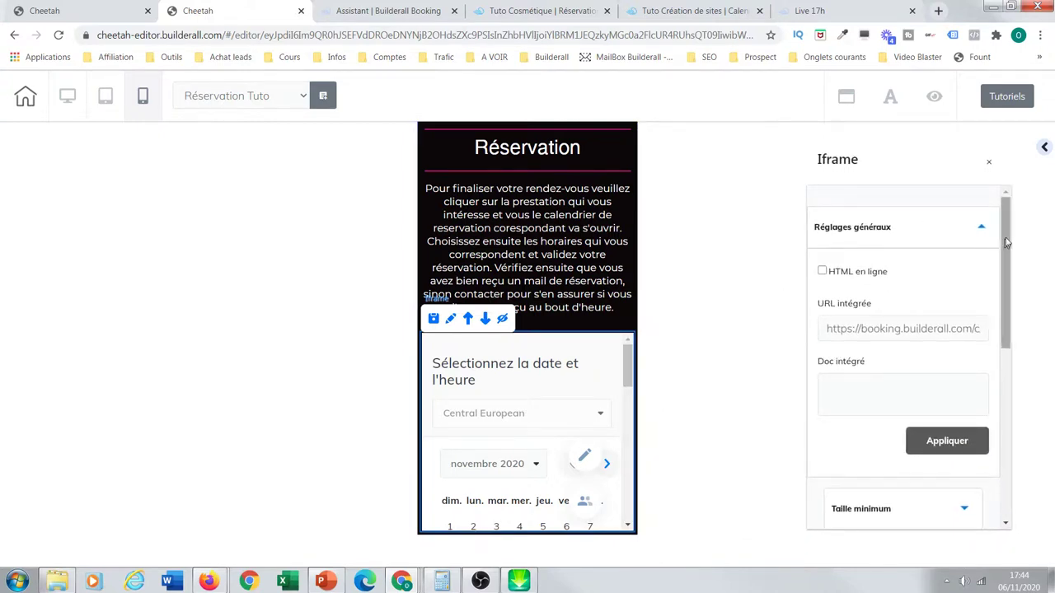
pyautogui.moveTo(1007, 242); pyautogui.dragTo(1006, 461)
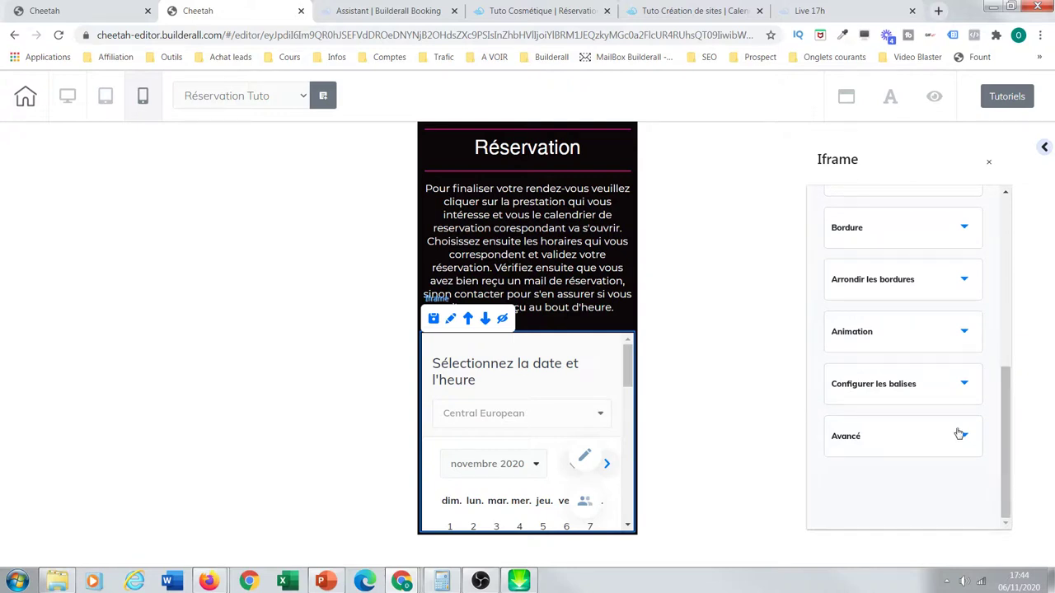
pyautogui.click(963, 437)
pyautogui.moveTo(1006, 337); pyautogui.dragTo(1007, 477)
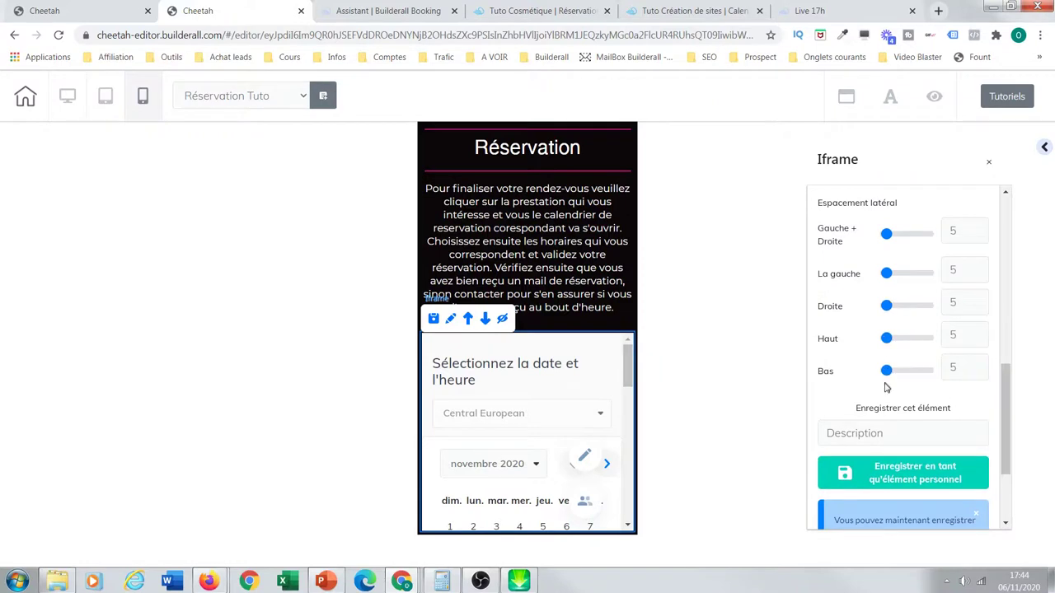
pyautogui.moveTo(1007, 429); pyautogui.dragTo(1009, 241)
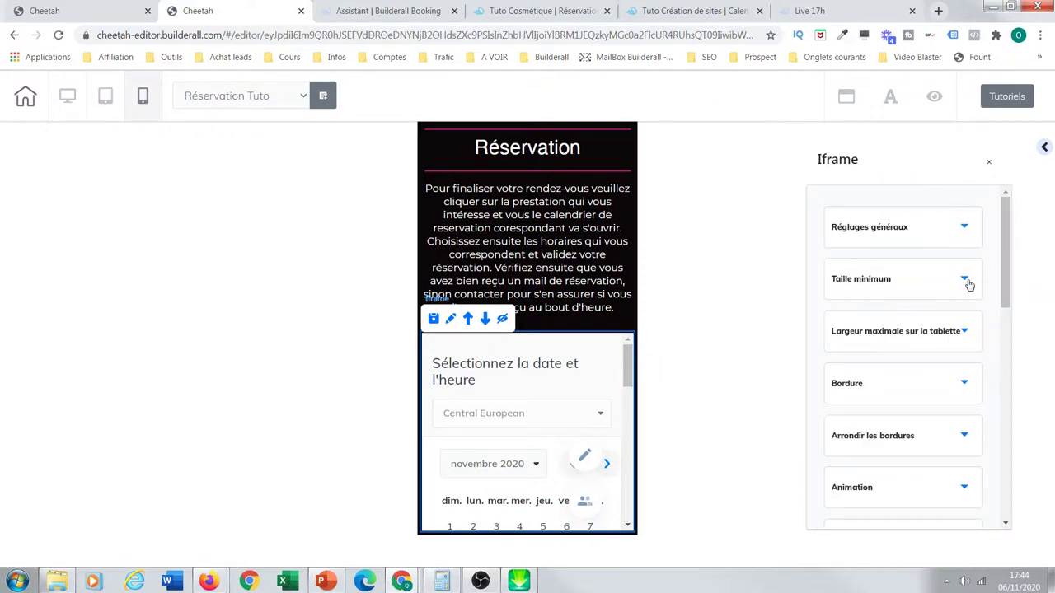
# Set the mobile calendar iframe's minimum height (Hauteur minimum) to 2539 so all the time slots fit
pyautogui.click(966, 282)
pyautogui.moveTo(836, 352); pyautogui.dragTo(891, 360)
pyautogui.moveTo(1045, 198); pyautogui.dragTo(1039, 306)
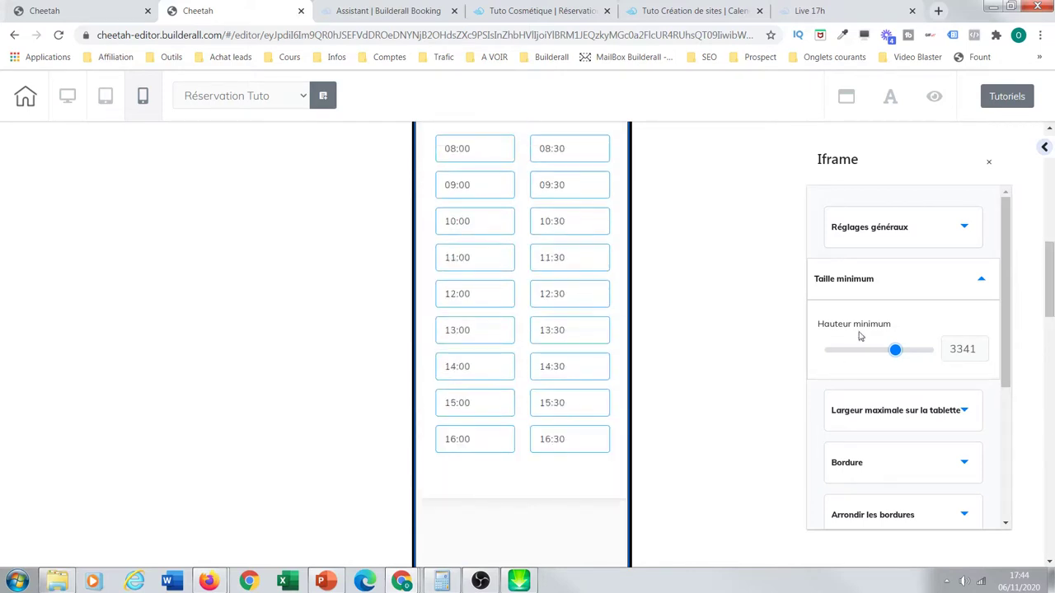
pyautogui.moveTo(894, 353); pyautogui.dragTo(878, 351)
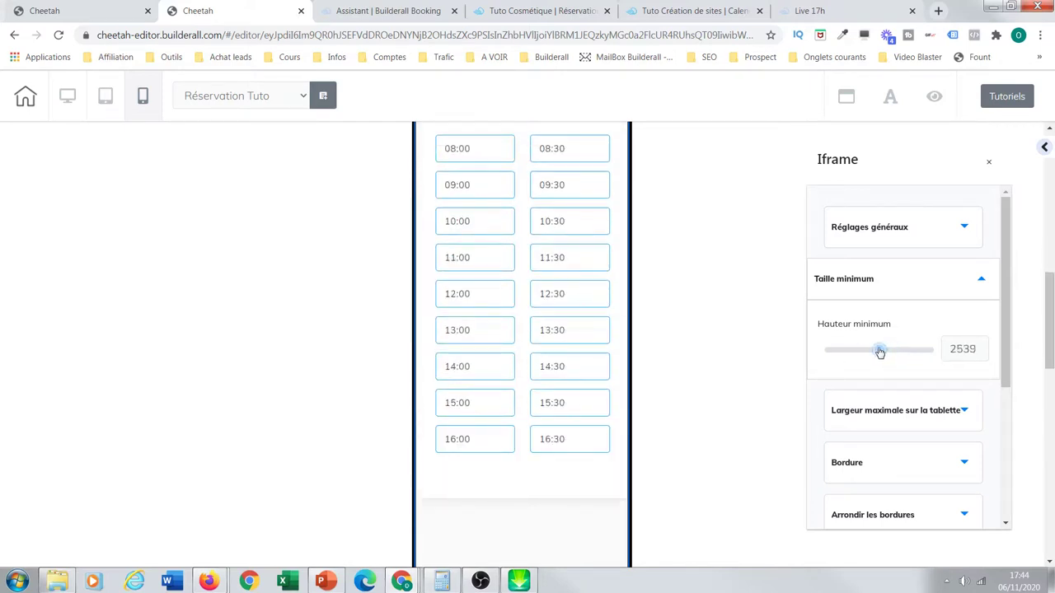
pyautogui.moveTo(1051, 321); pyautogui.dragTo(1025, 347)
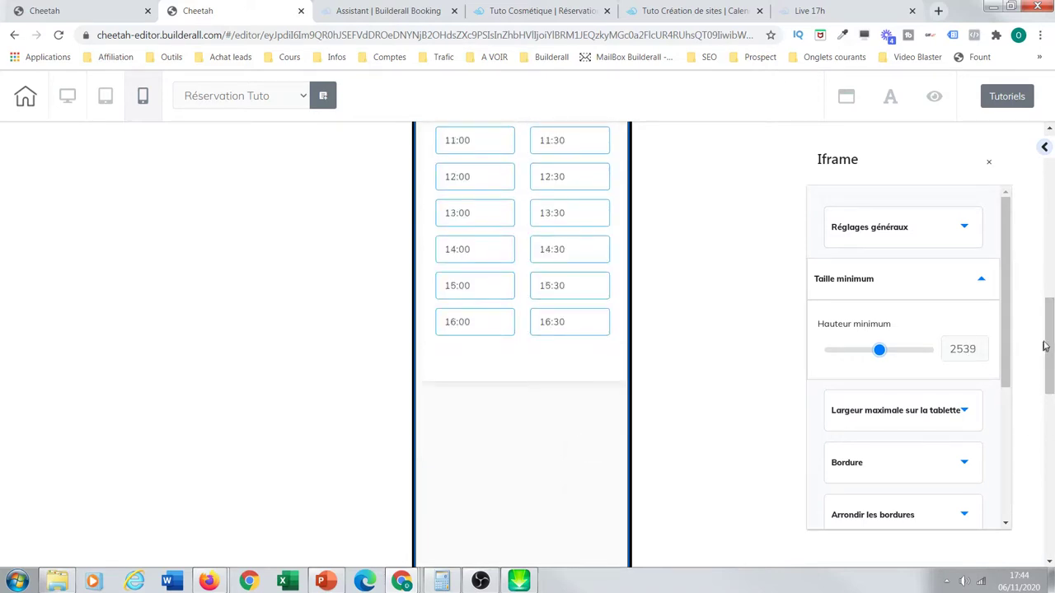
# Return to the desktop version of the Réservation Tuto page and save the site
pyautogui.click(142, 96)
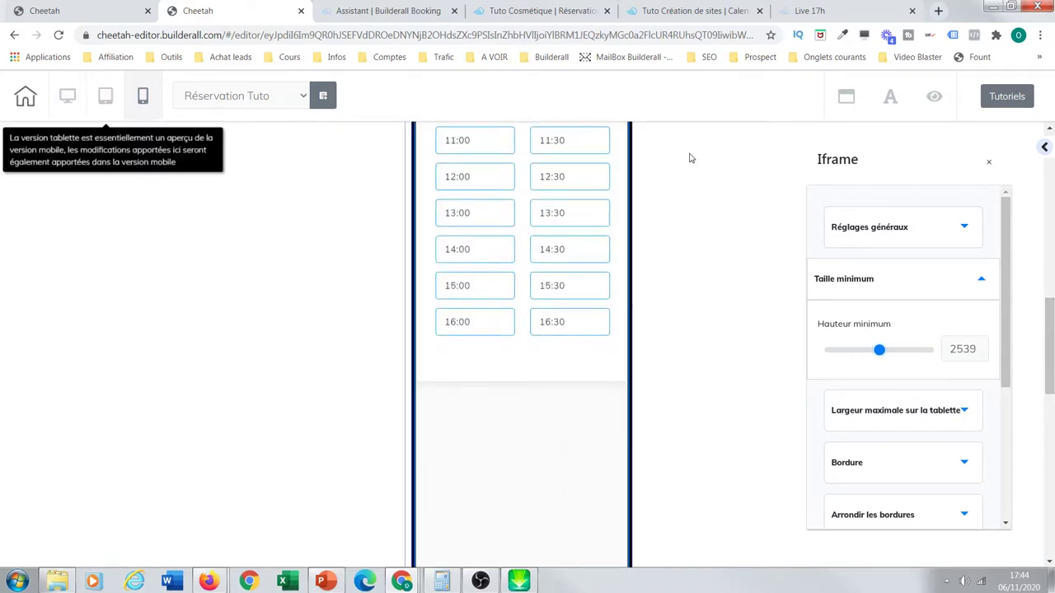
pyautogui.click(69, 98)
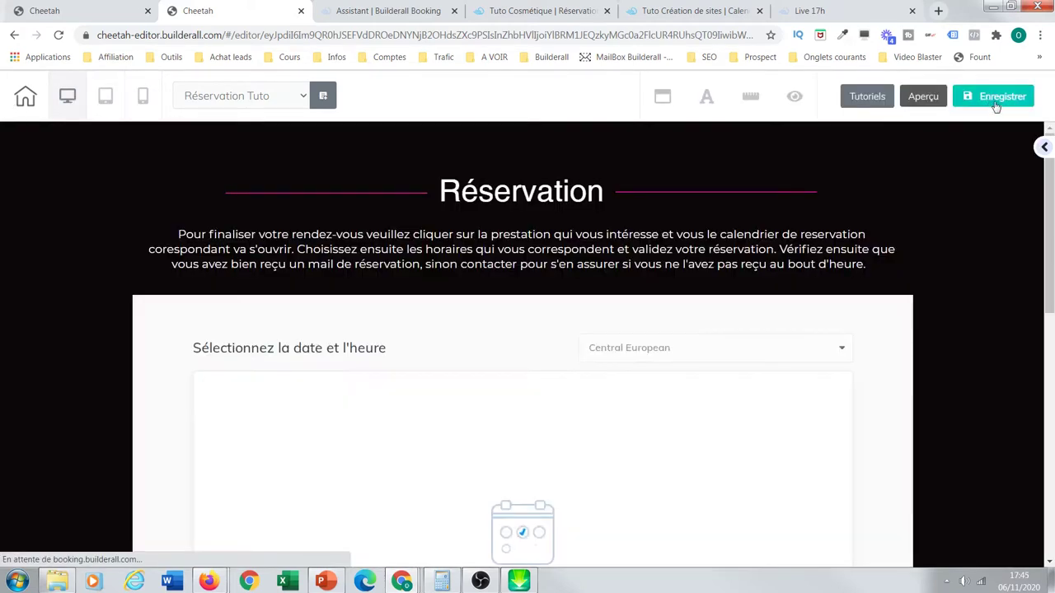
pyautogui.click(1000, 102)
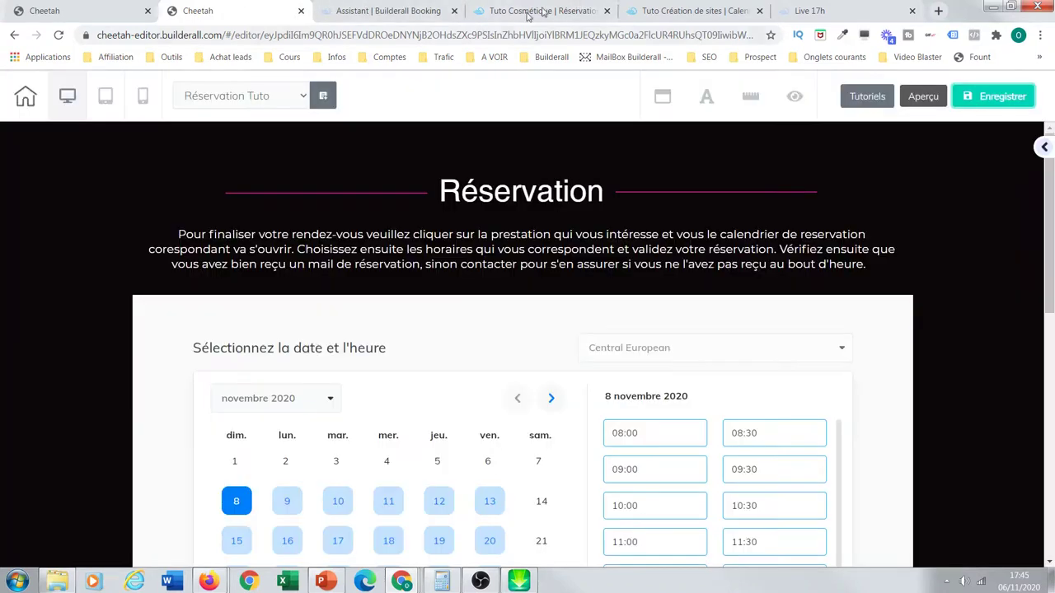
# Switch to the published Tuto Cosmétique site and open its Maquillage service page
pyautogui.click(385, 11)
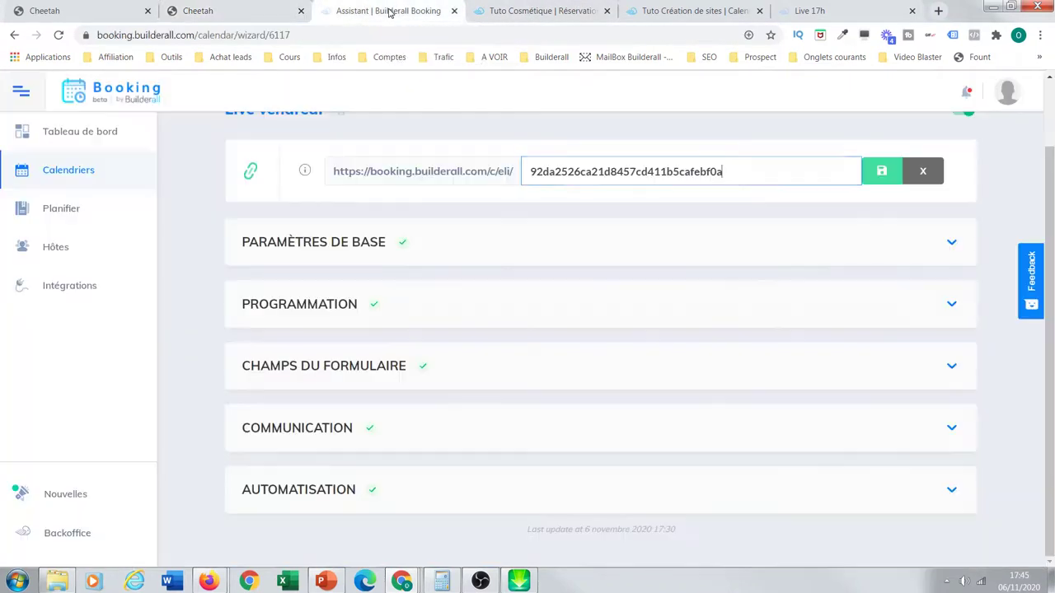
pyautogui.click(546, 13)
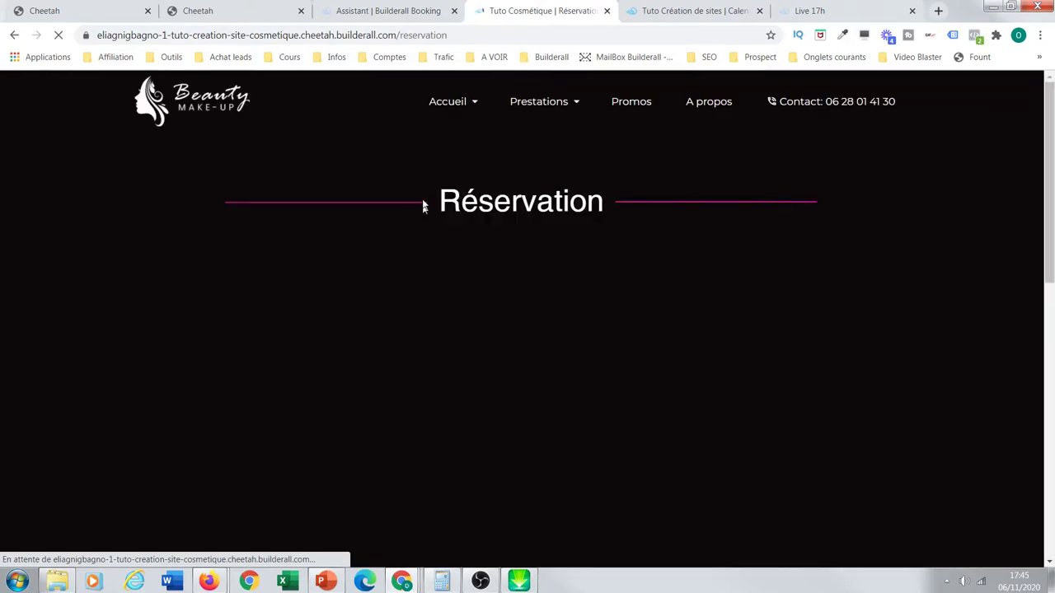
pyautogui.moveTo(569, 104)
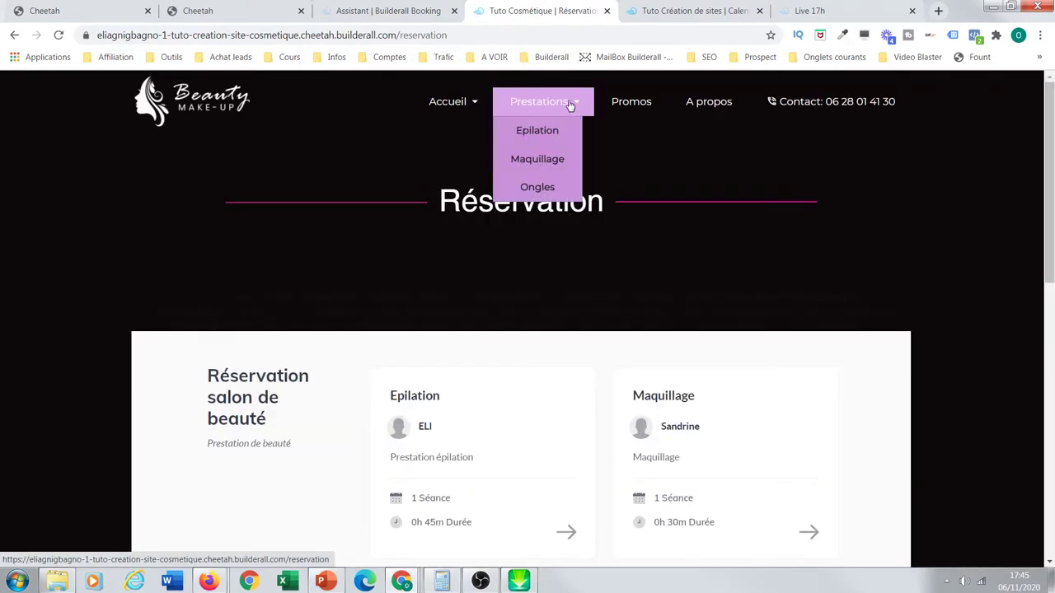
pyautogui.click(545, 162)
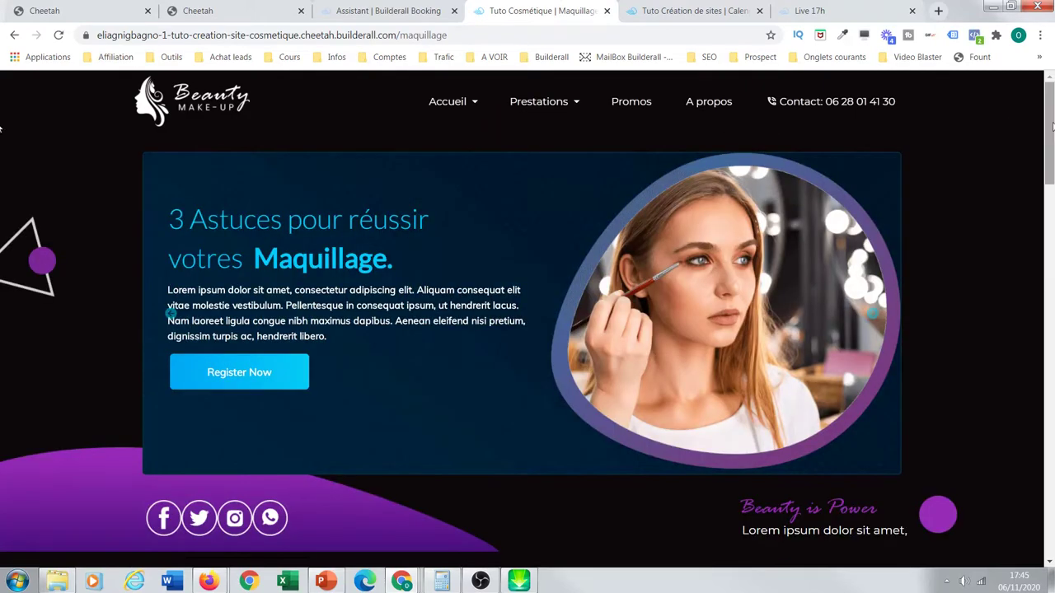
# Find the Teinture sourcils service under Nos prestations and start making an appointment for it
pyautogui.scroll(-2, 1036, 211)
pyautogui.scroll(-15, 1036, 220)
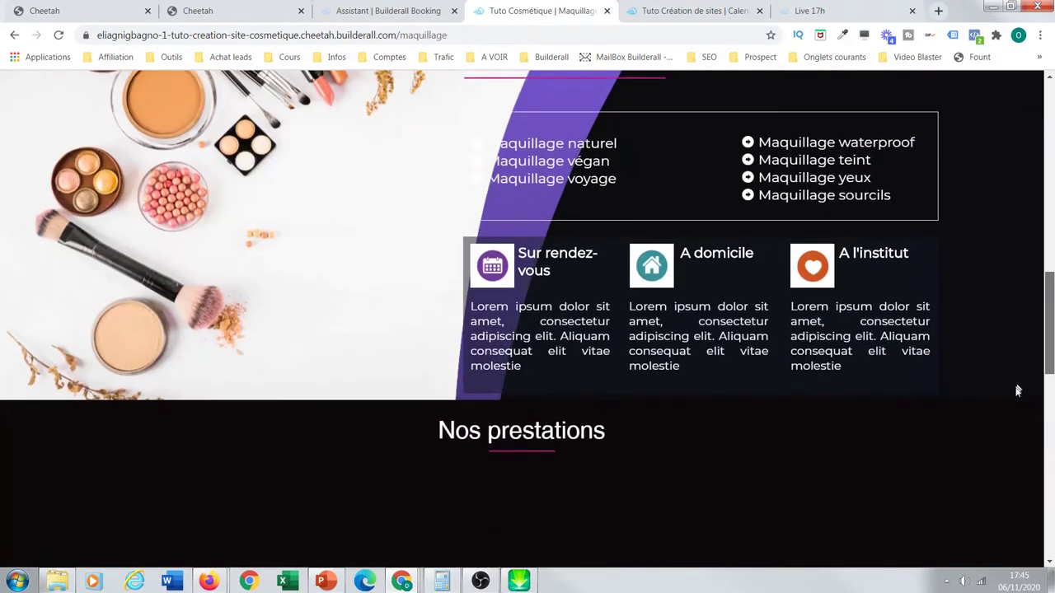
pyautogui.scroll(-3, 1015, 428)
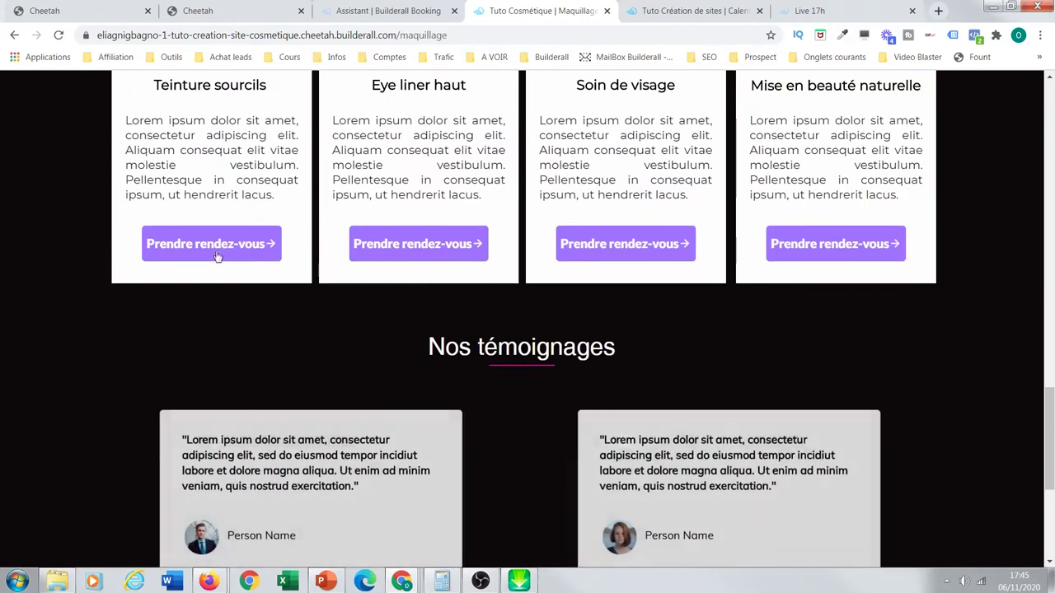
pyautogui.click(219, 247)
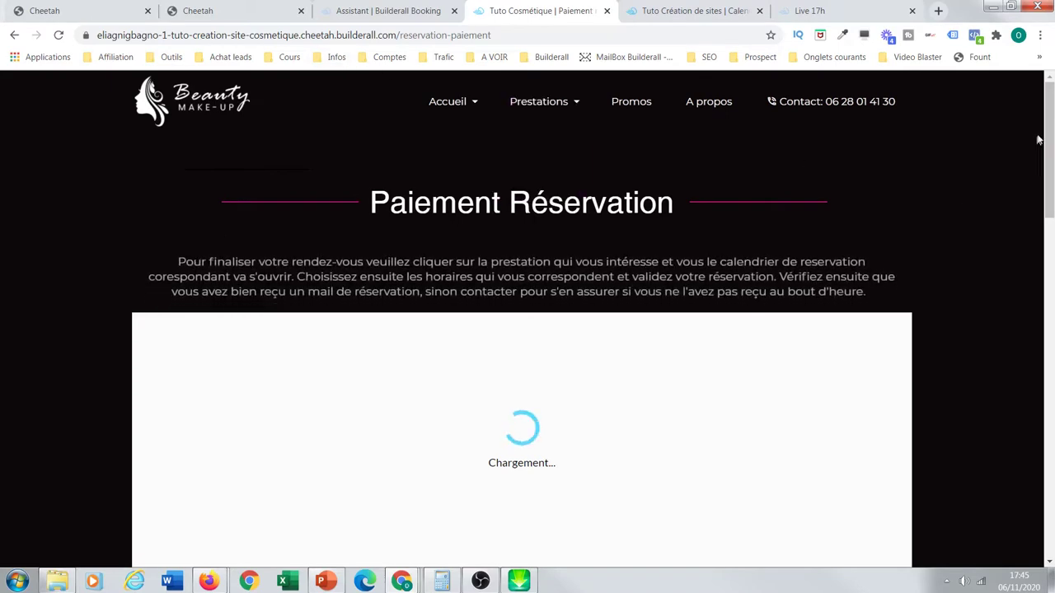
# Examine the Paiement Réservation page's embedded SuperCheckout, including the cart item, discount code field and subtotal
pyautogui.scroll(-3, 5, 165)
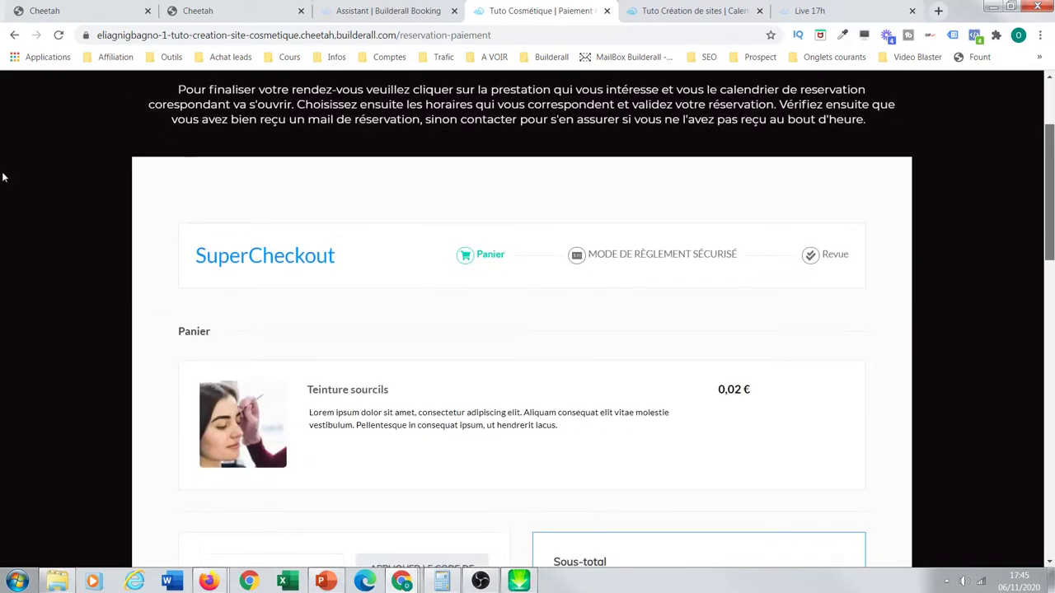
pyautogui.scroll(-3, 10, 214)
pyautogui.scroll(2, 12, 219)
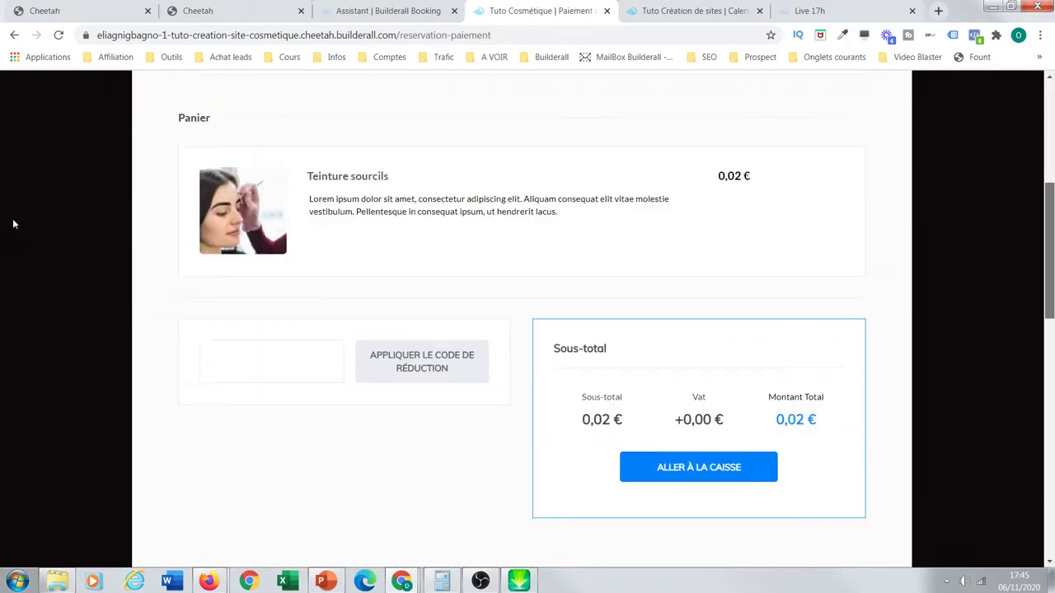
pyautogui.scroll(-2, 13, 219)
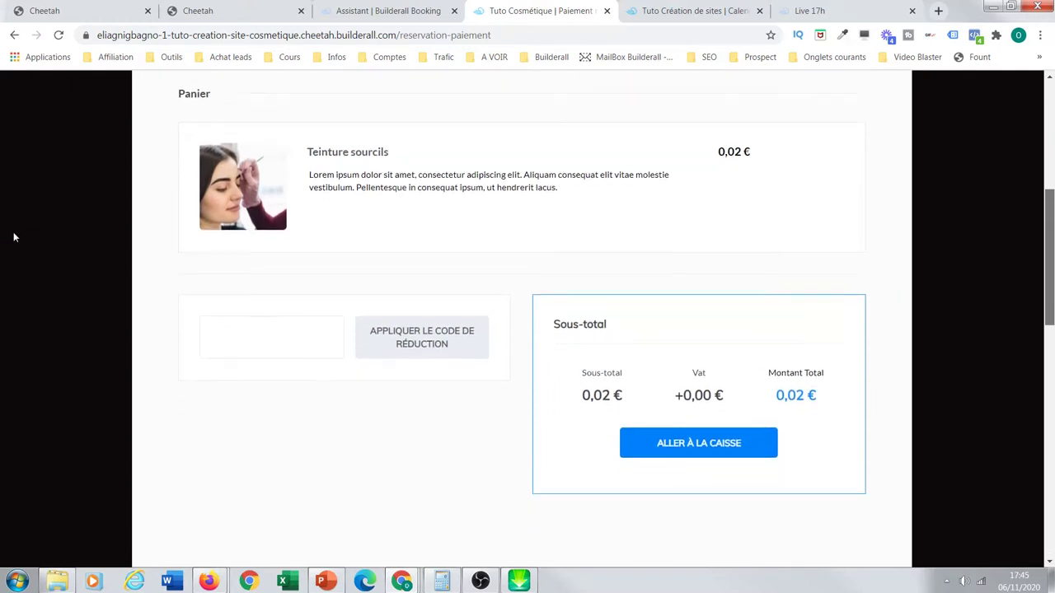
pyautogui.scroll(2, 14, 237)
pyautogui.scroll(-1, 15, 220)
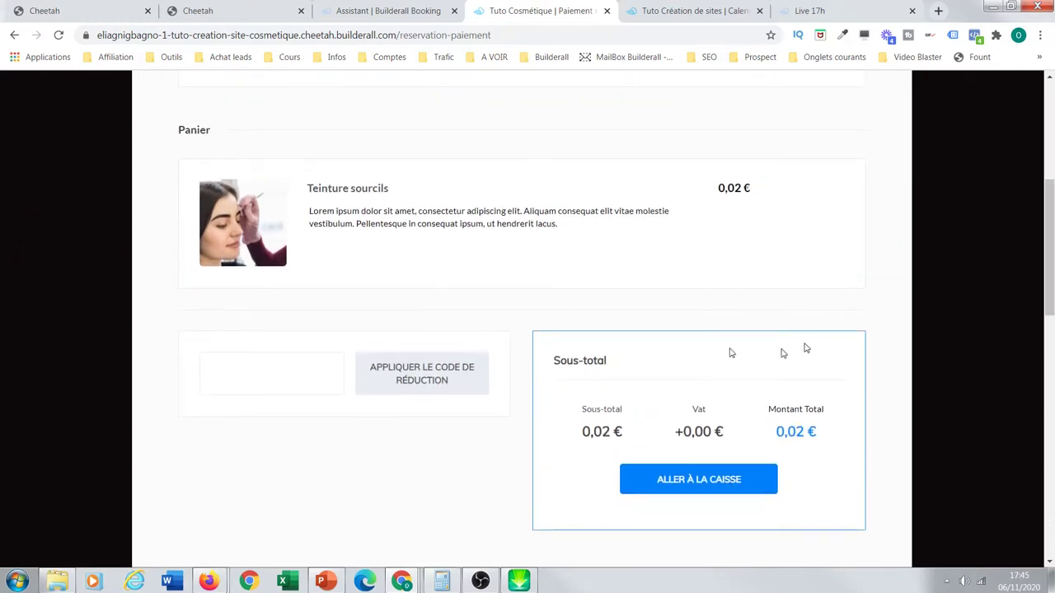
pyautogui.moveTo(1040, 290); pyautogui.dragTo(1041, 219)
pyautogui.scroll(-6, 0, 357)
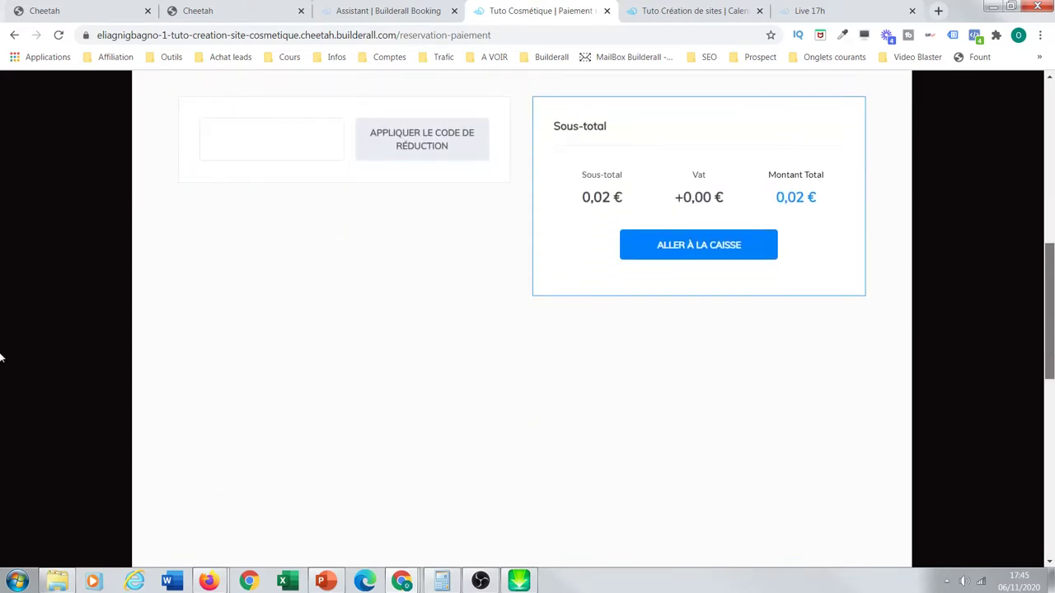